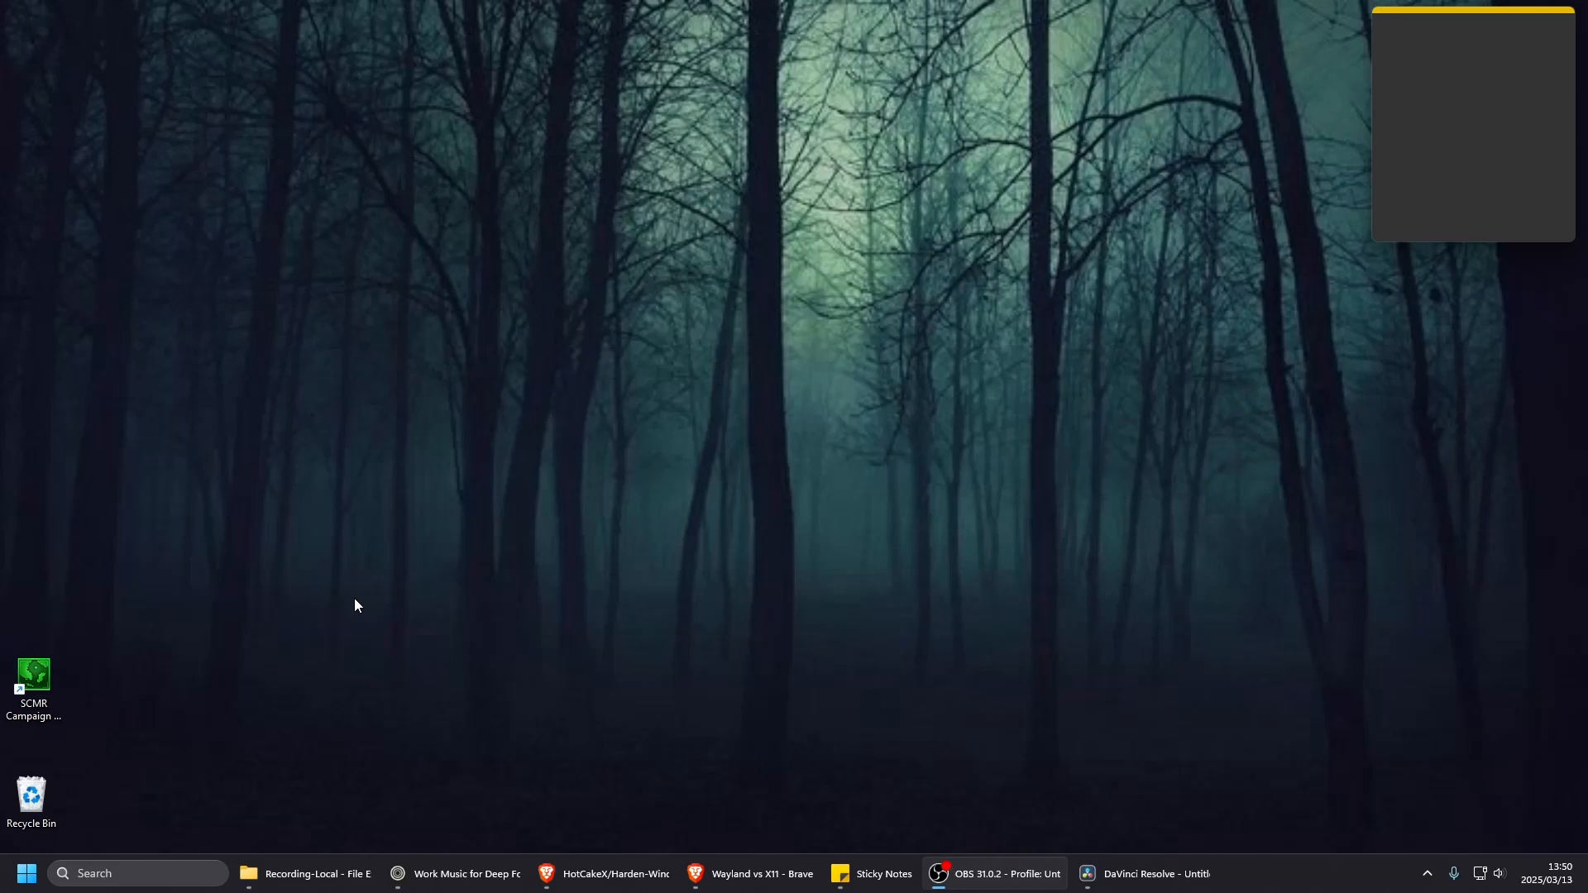
- Launch Microsoft Edge and reposition its window on the desktop
click(108, 875)
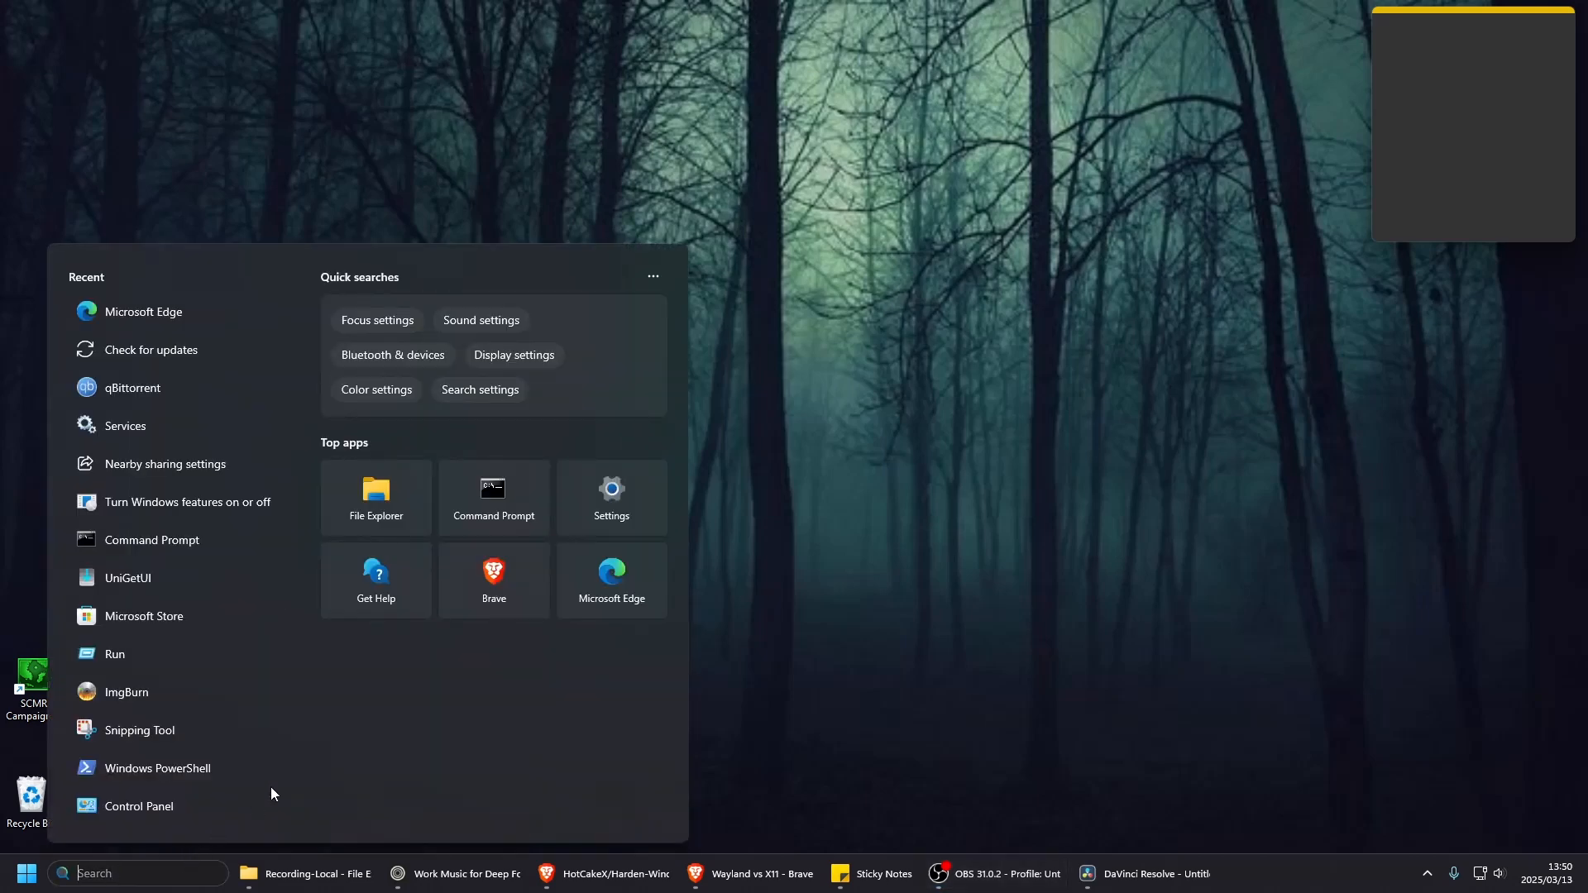
click(181, 308)
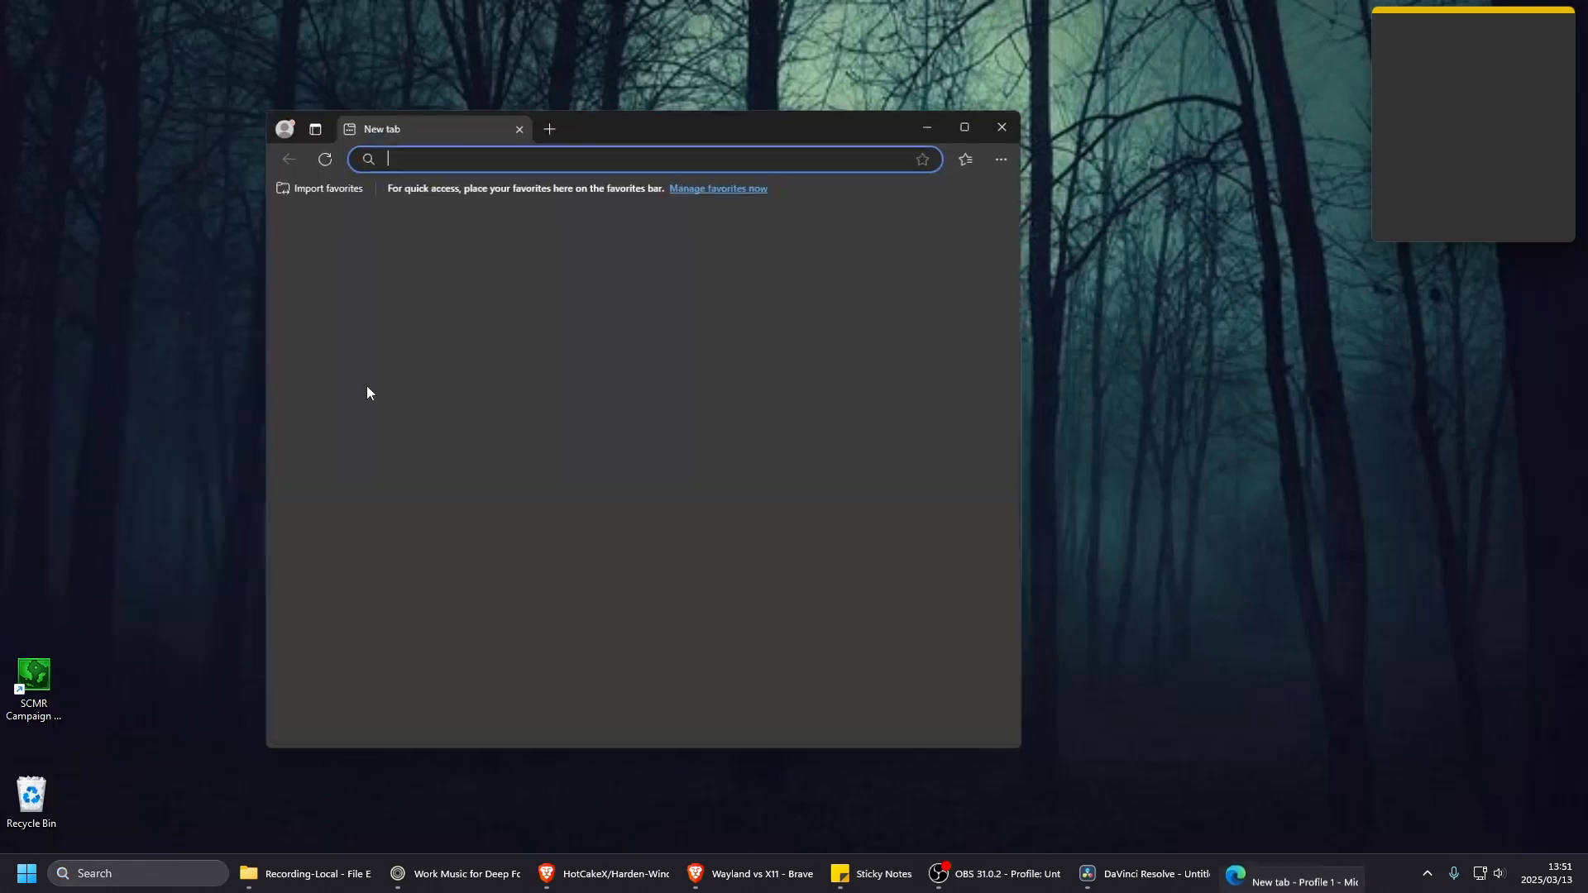
drag(620, 129, 592, 60)
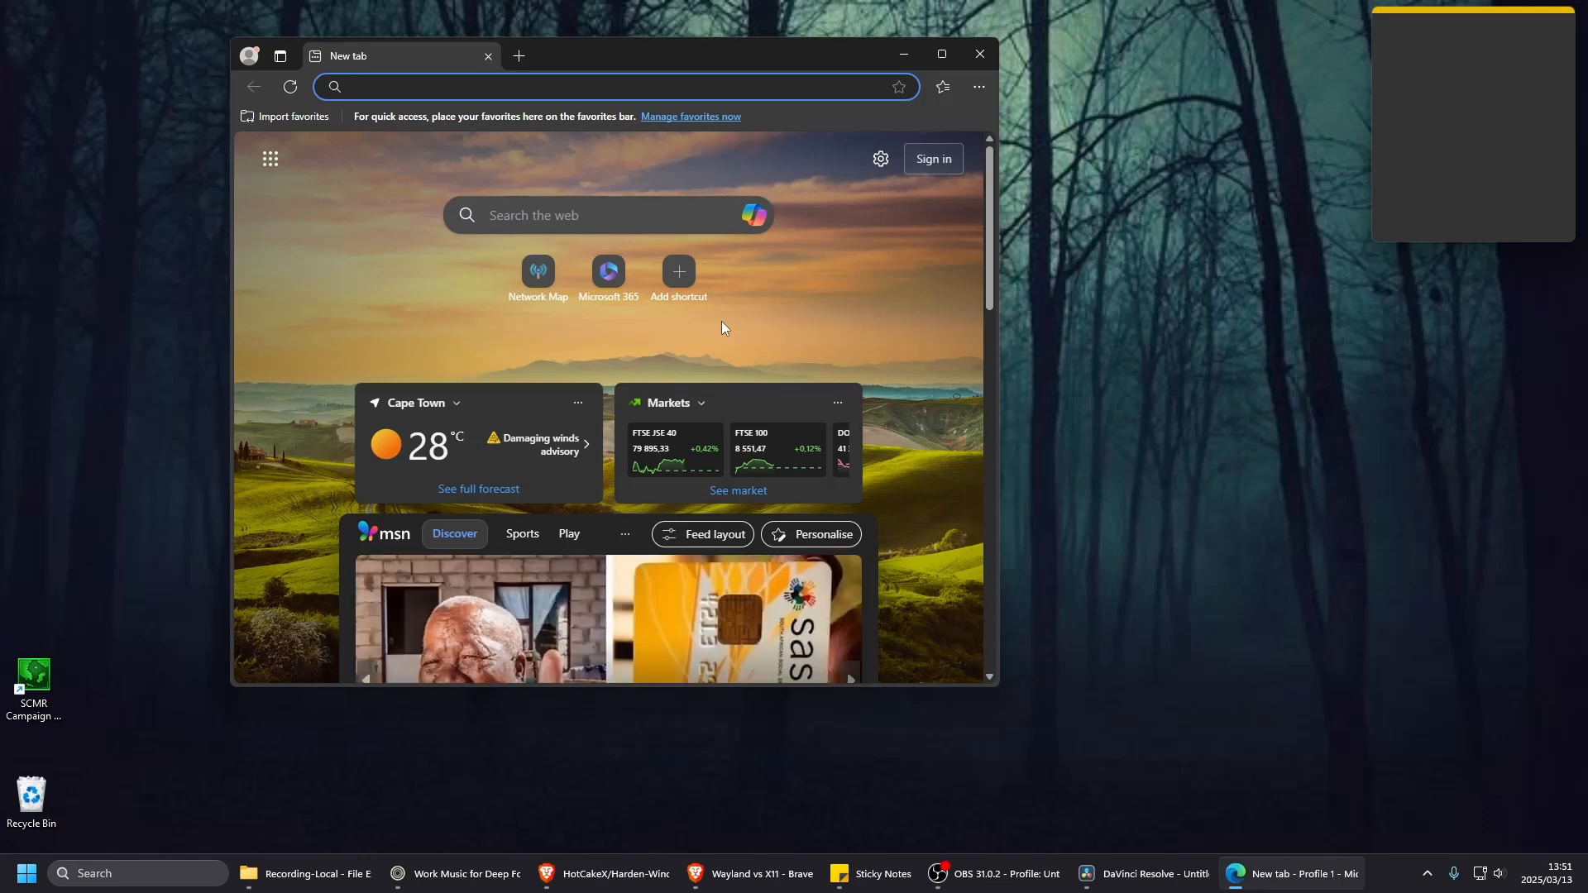
drag(717, 46, 691, 70)
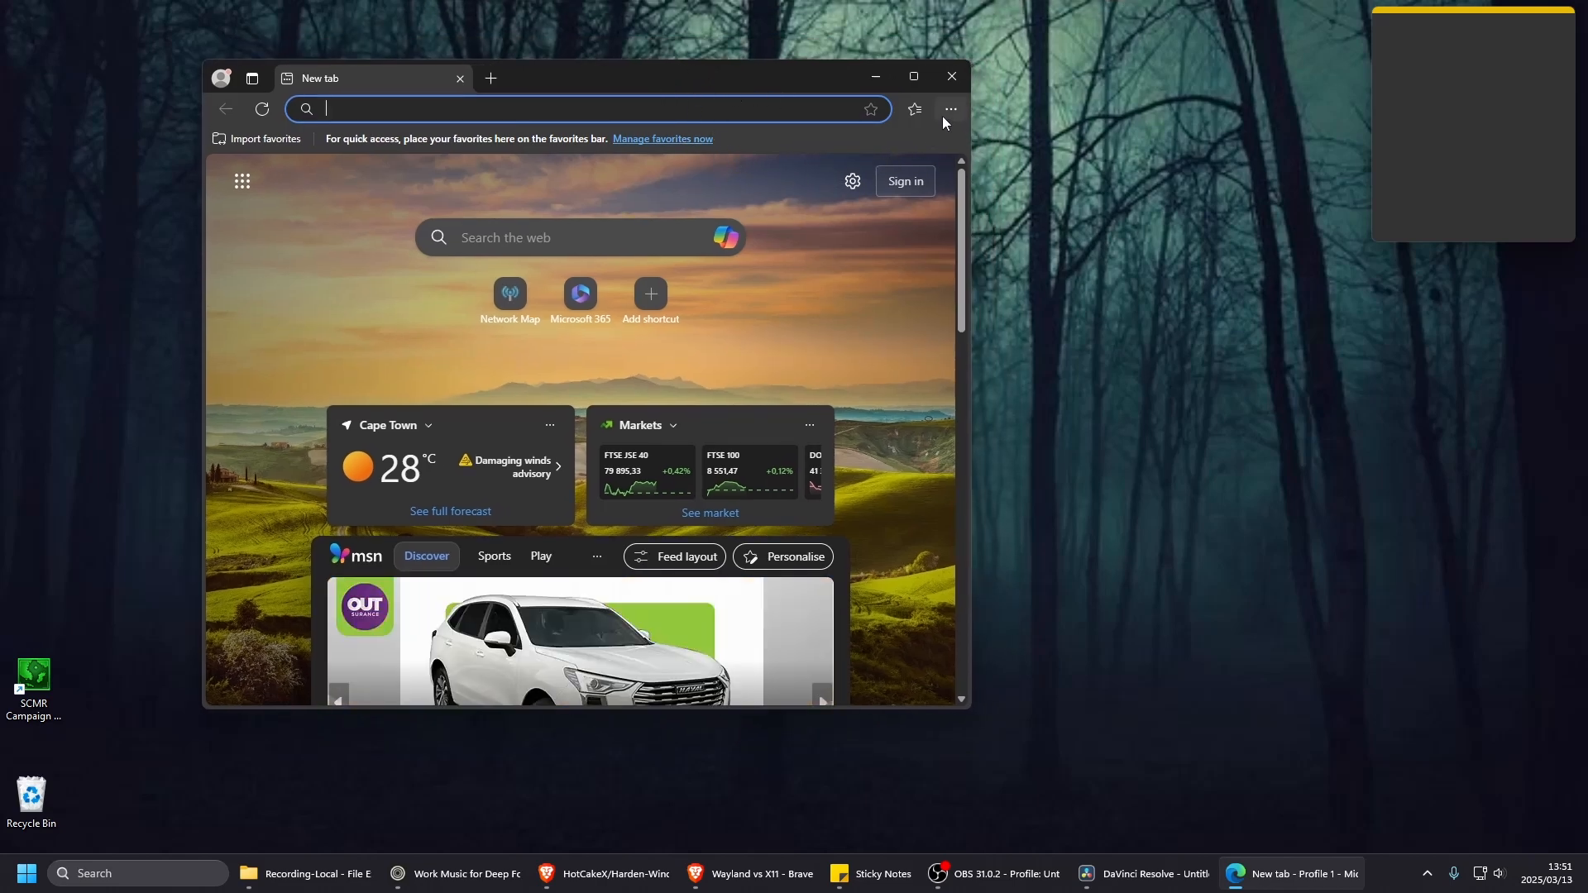
drag(563, 80, 544, 64)
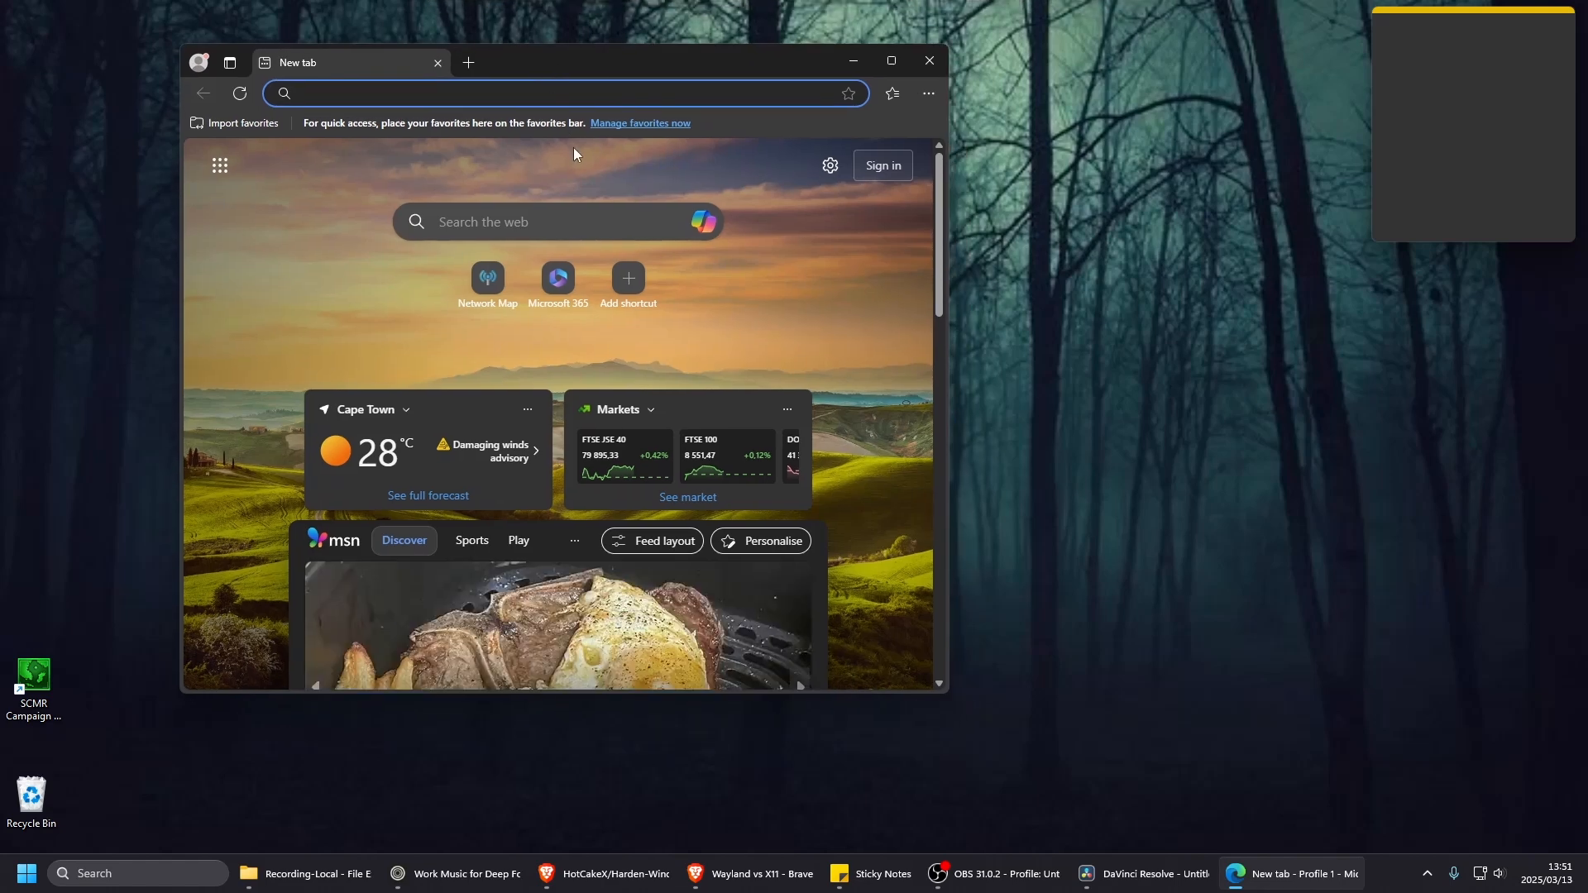
- Open the Edge browser settings page
click(930, 93)
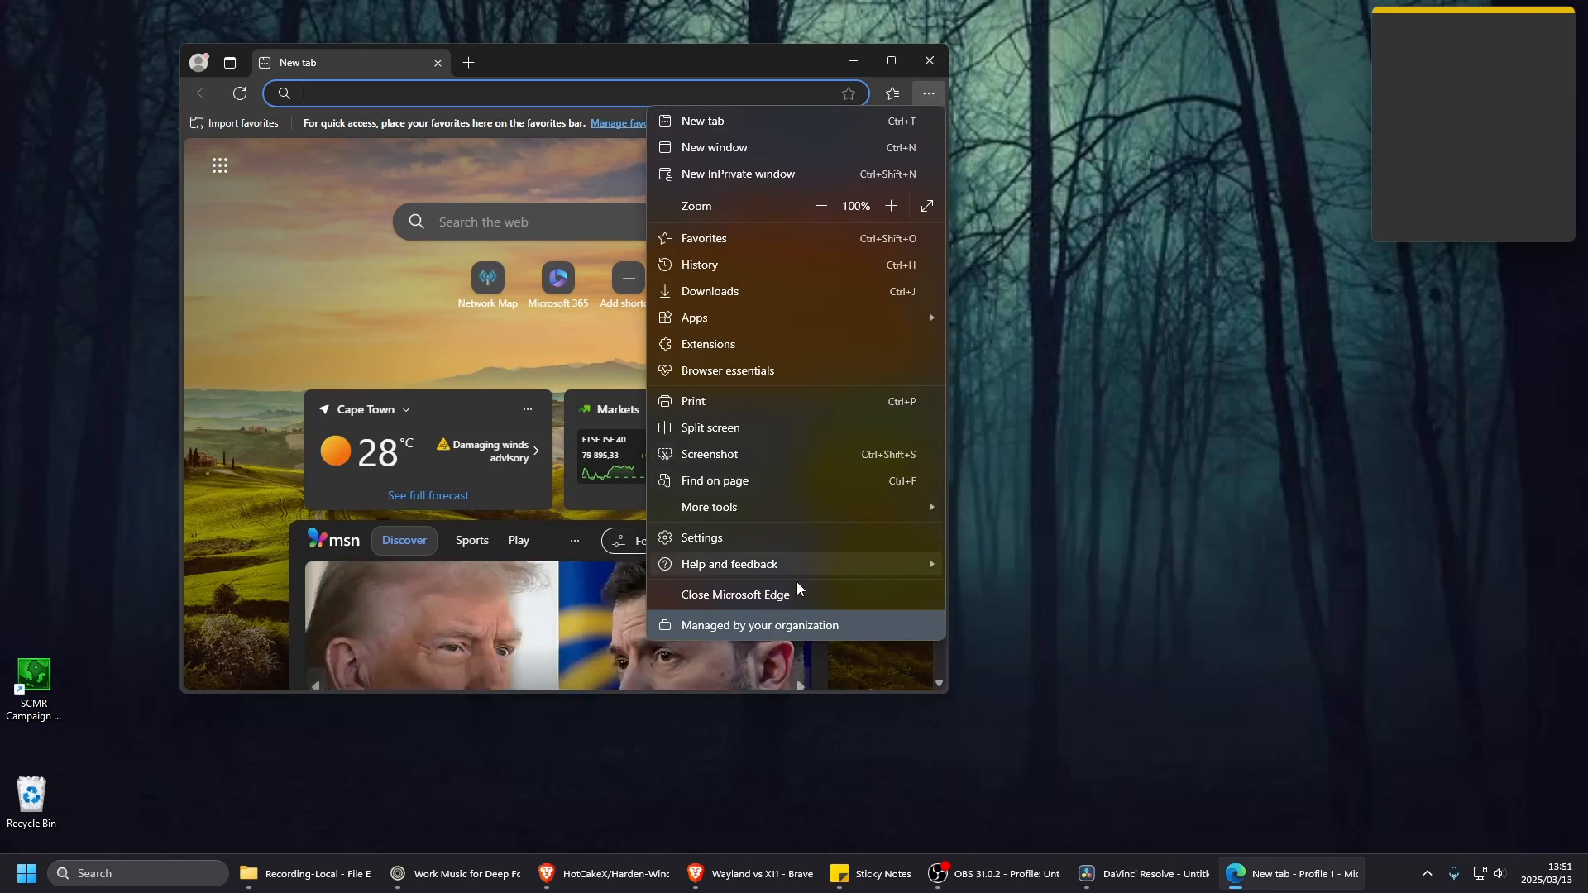
click(761, 535)
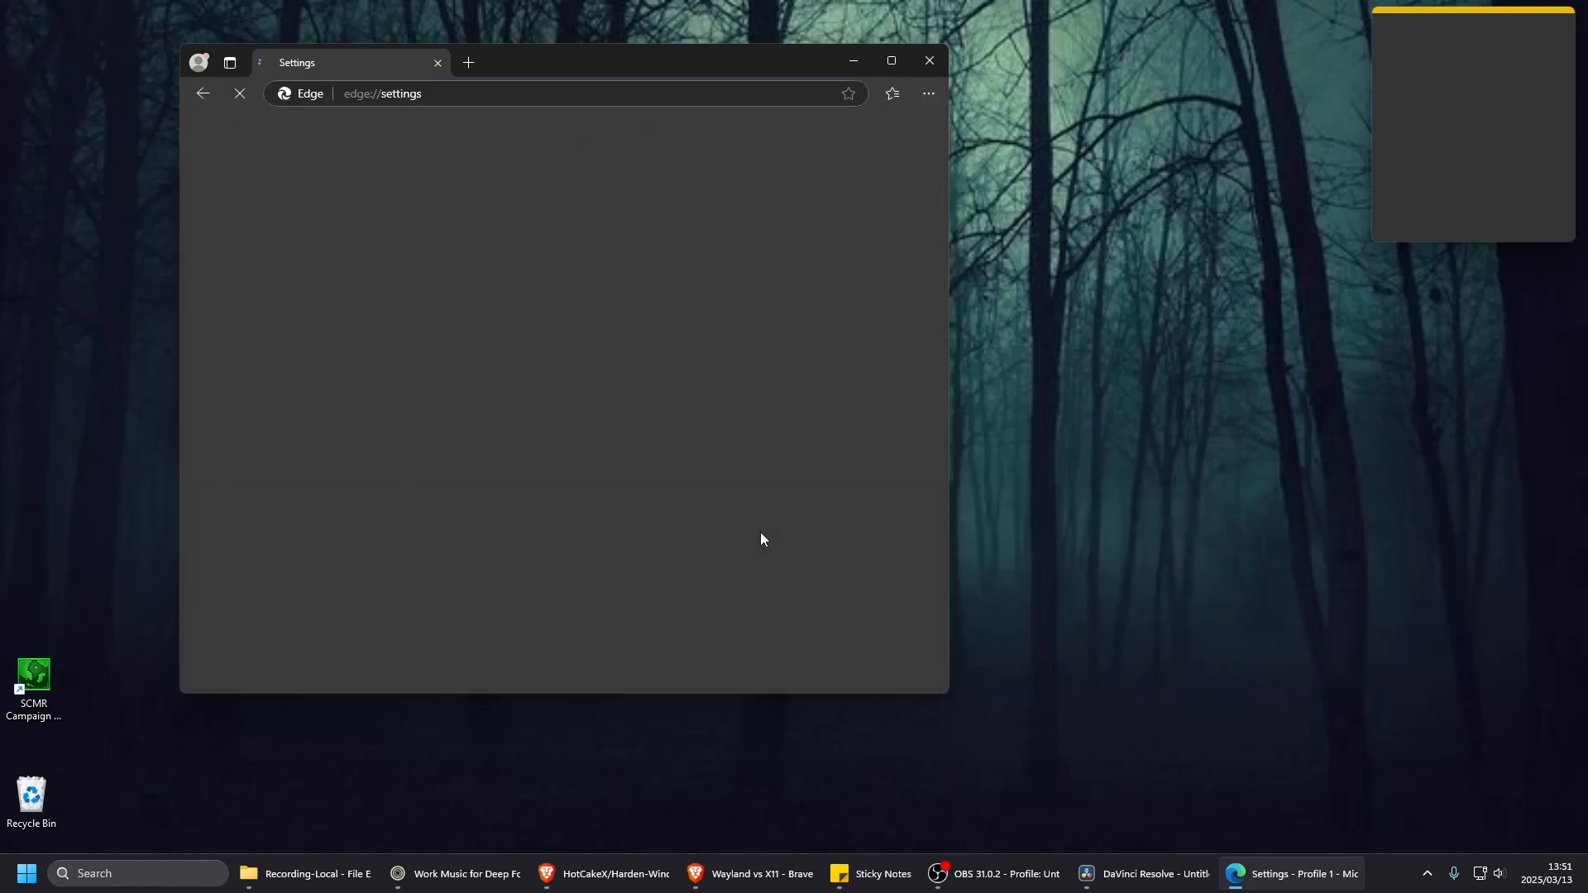
drag(653, 58, 642, 97)
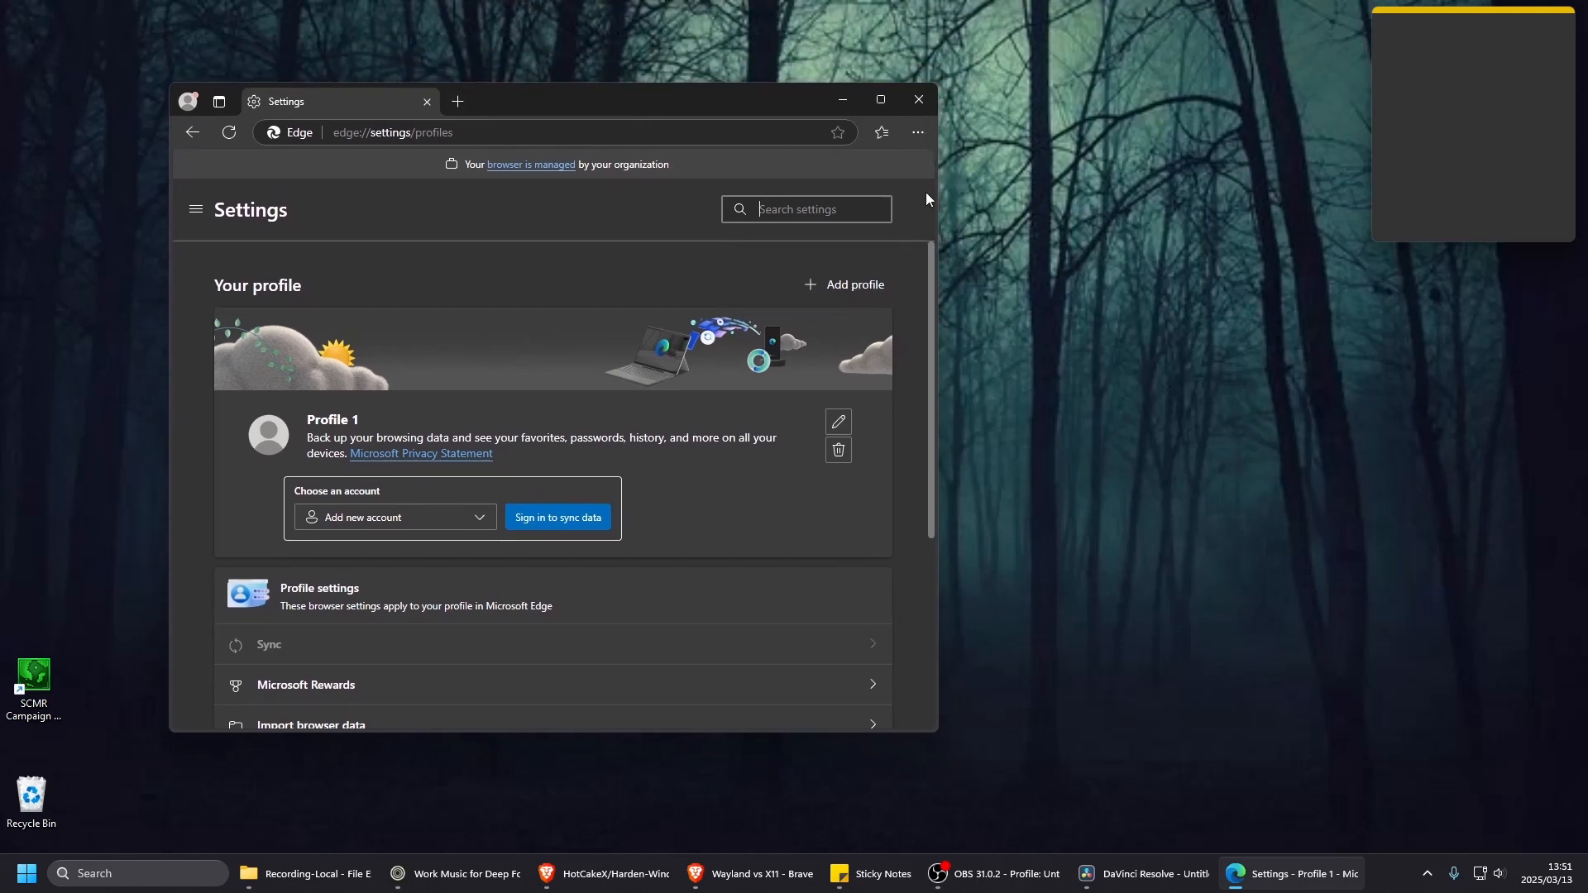
- Check the browser version and update status on the About Microsoft Edge page, and close the Edge help page
click(918, 132)
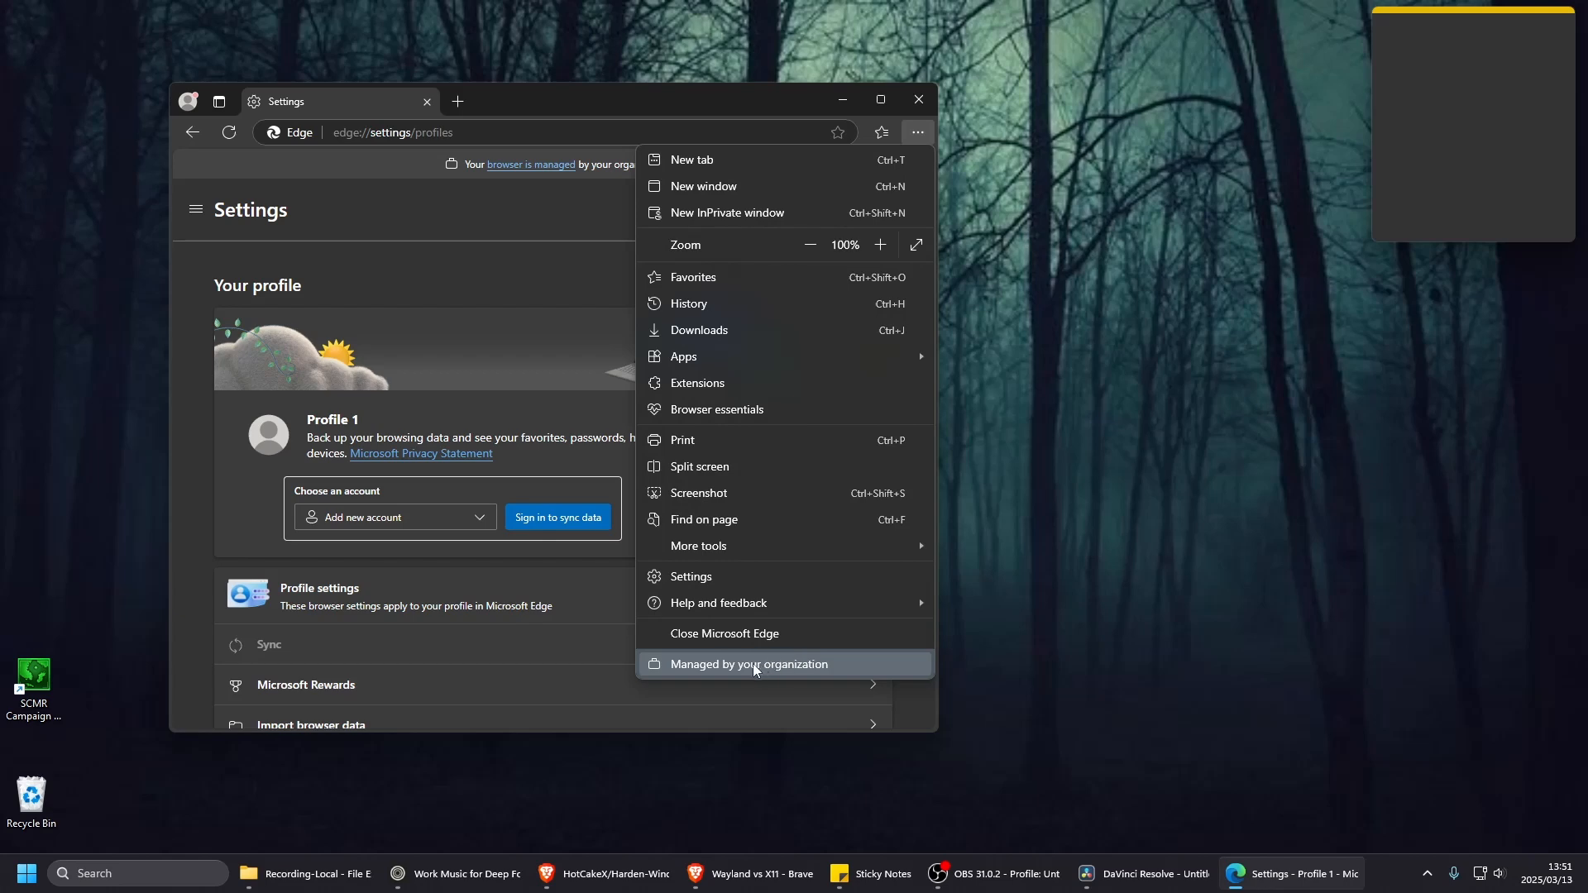
mouse_move(761, 613)
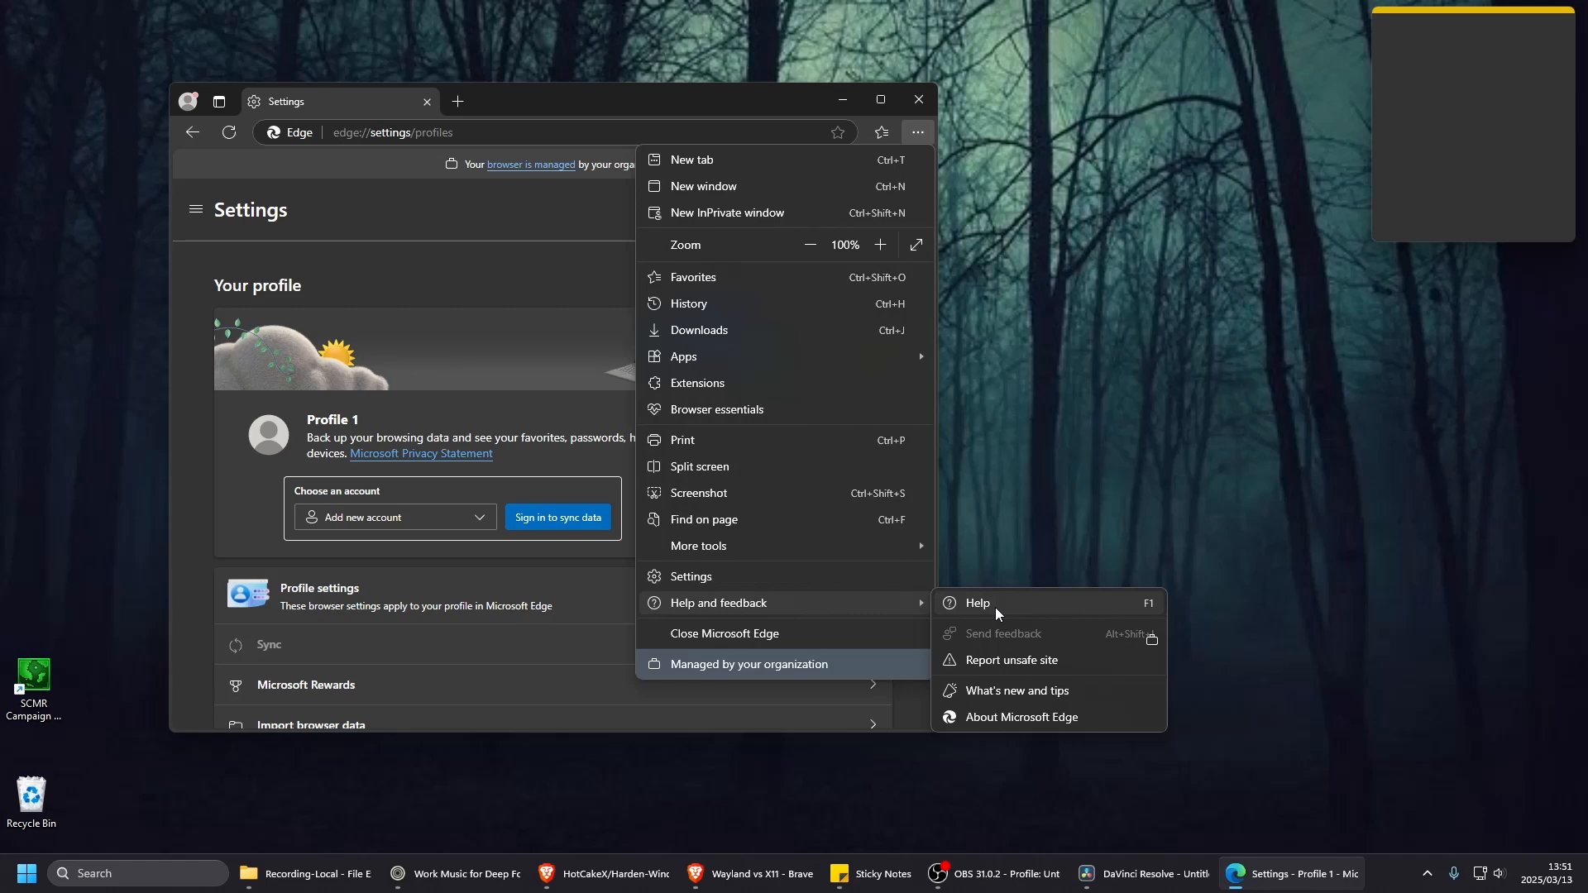
click(979, 604)
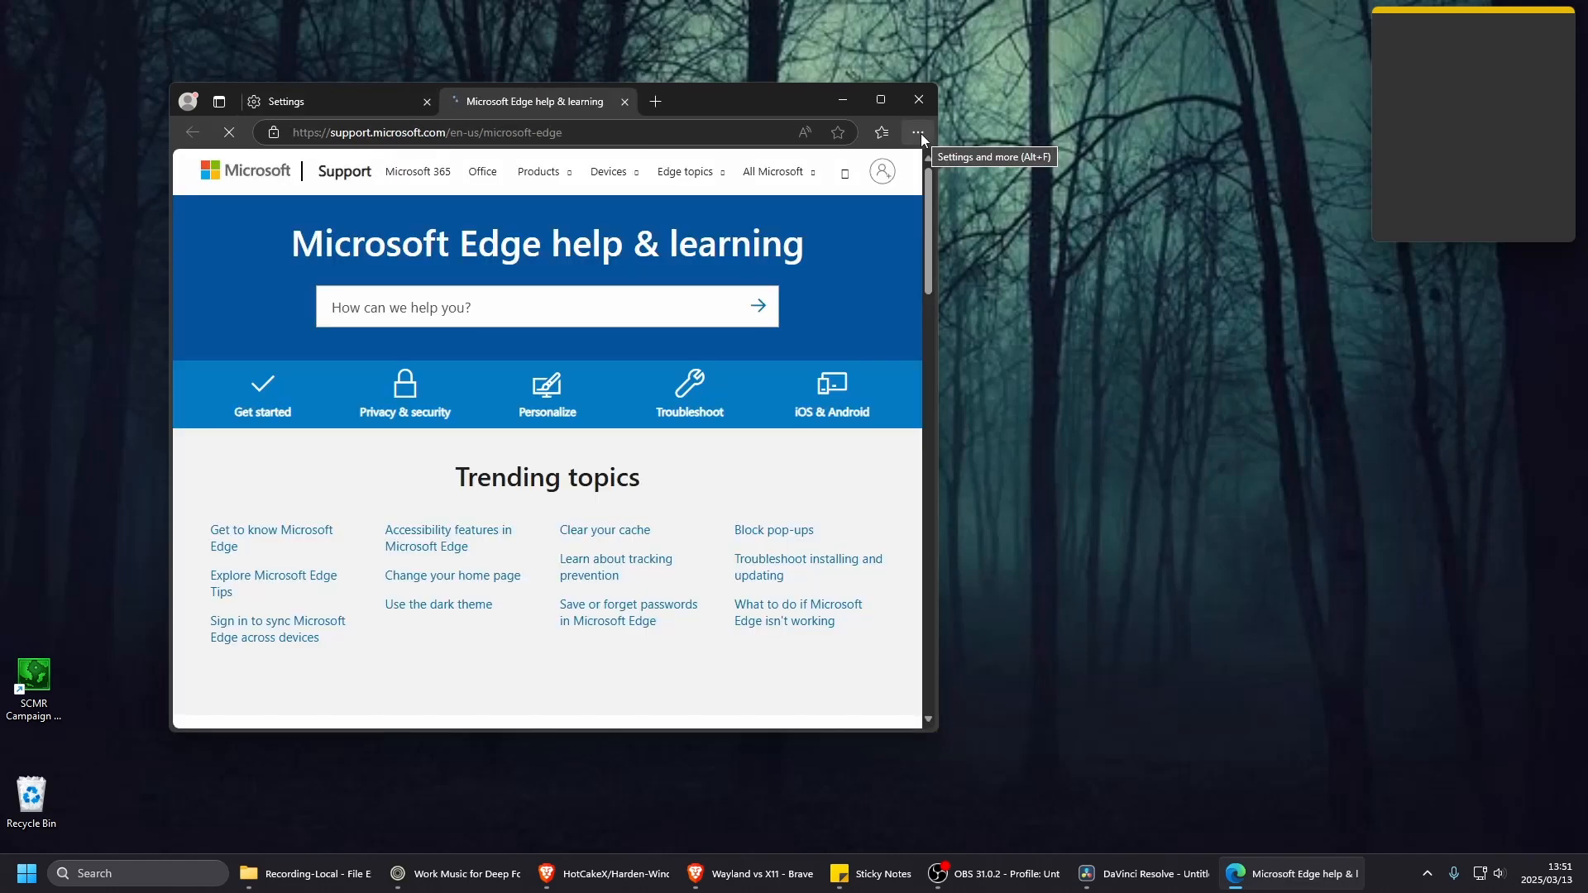
click(920, 134)
mouse_move(856, 595)
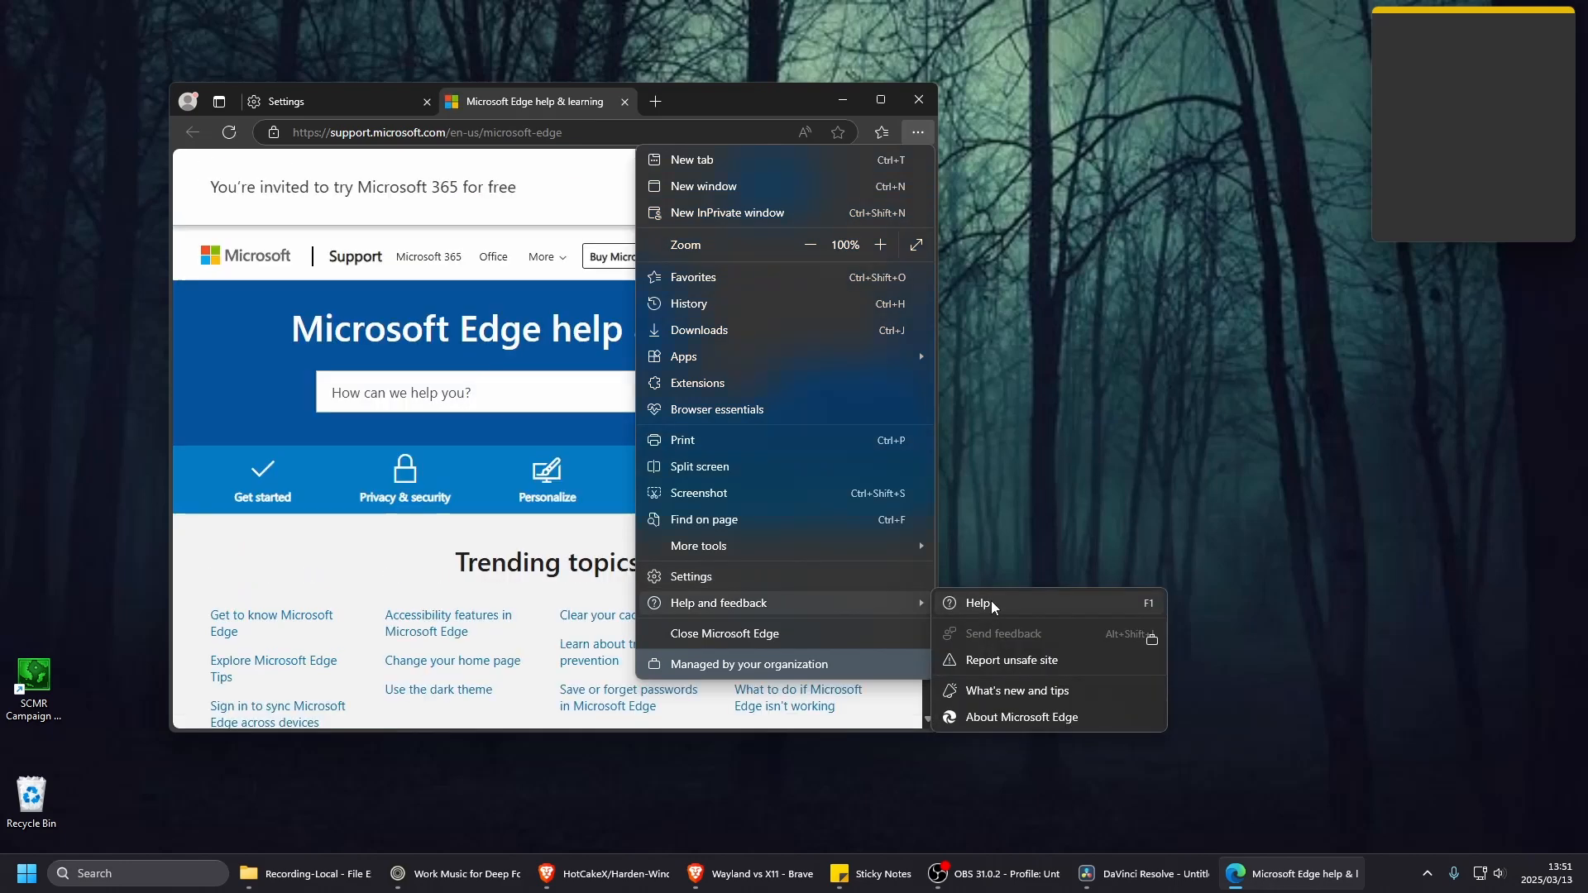
click(999, 720)
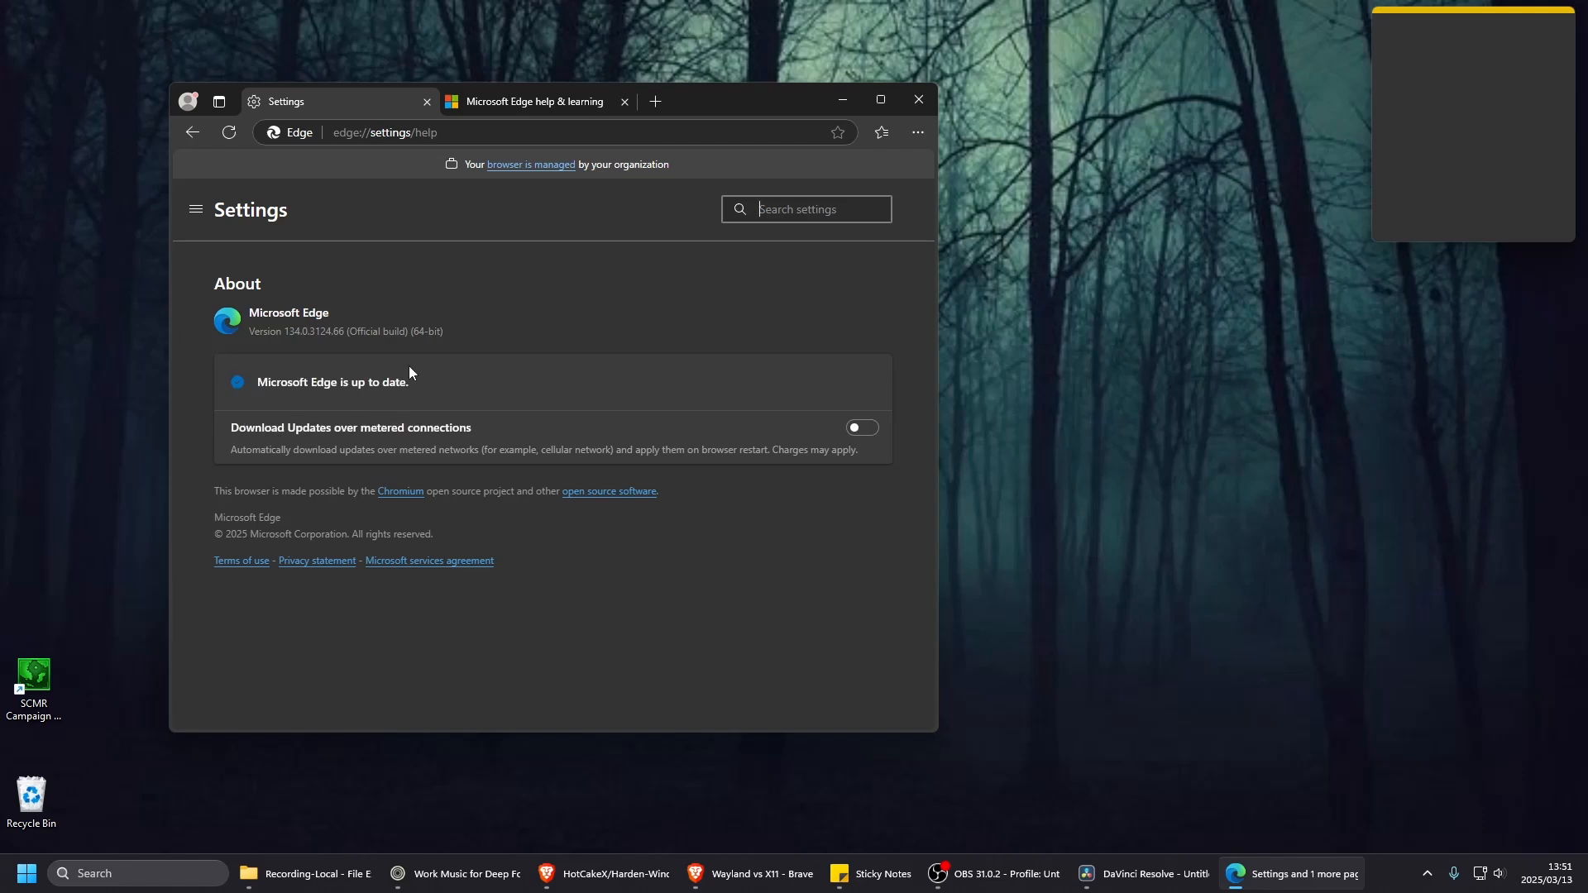
click(624, 102)
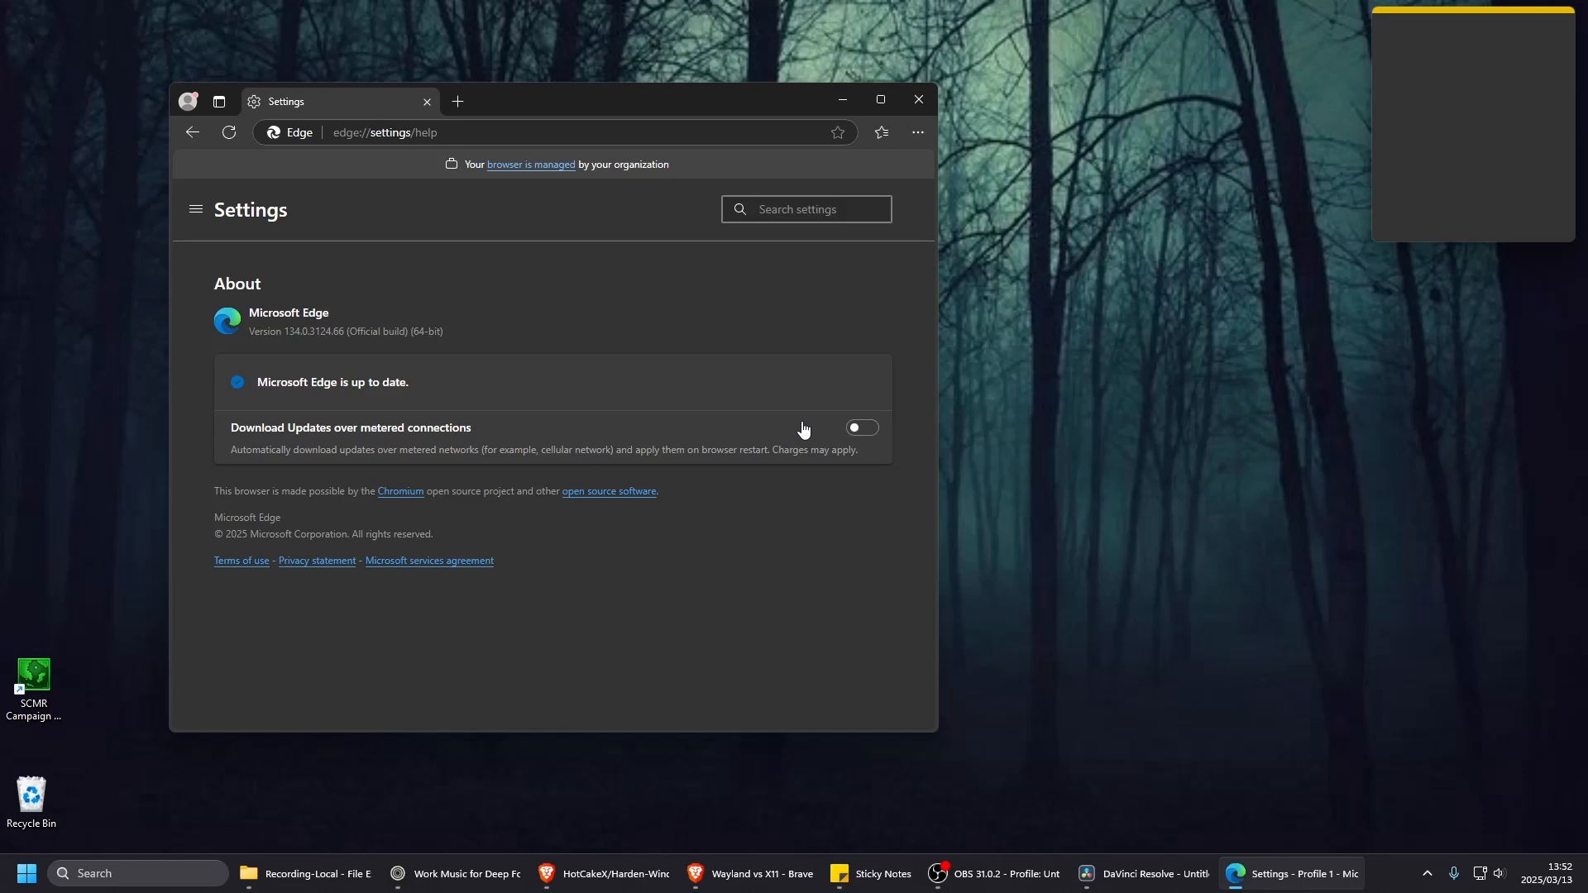
- Return to the main settings page and maximize the browser window
click(918, 133)
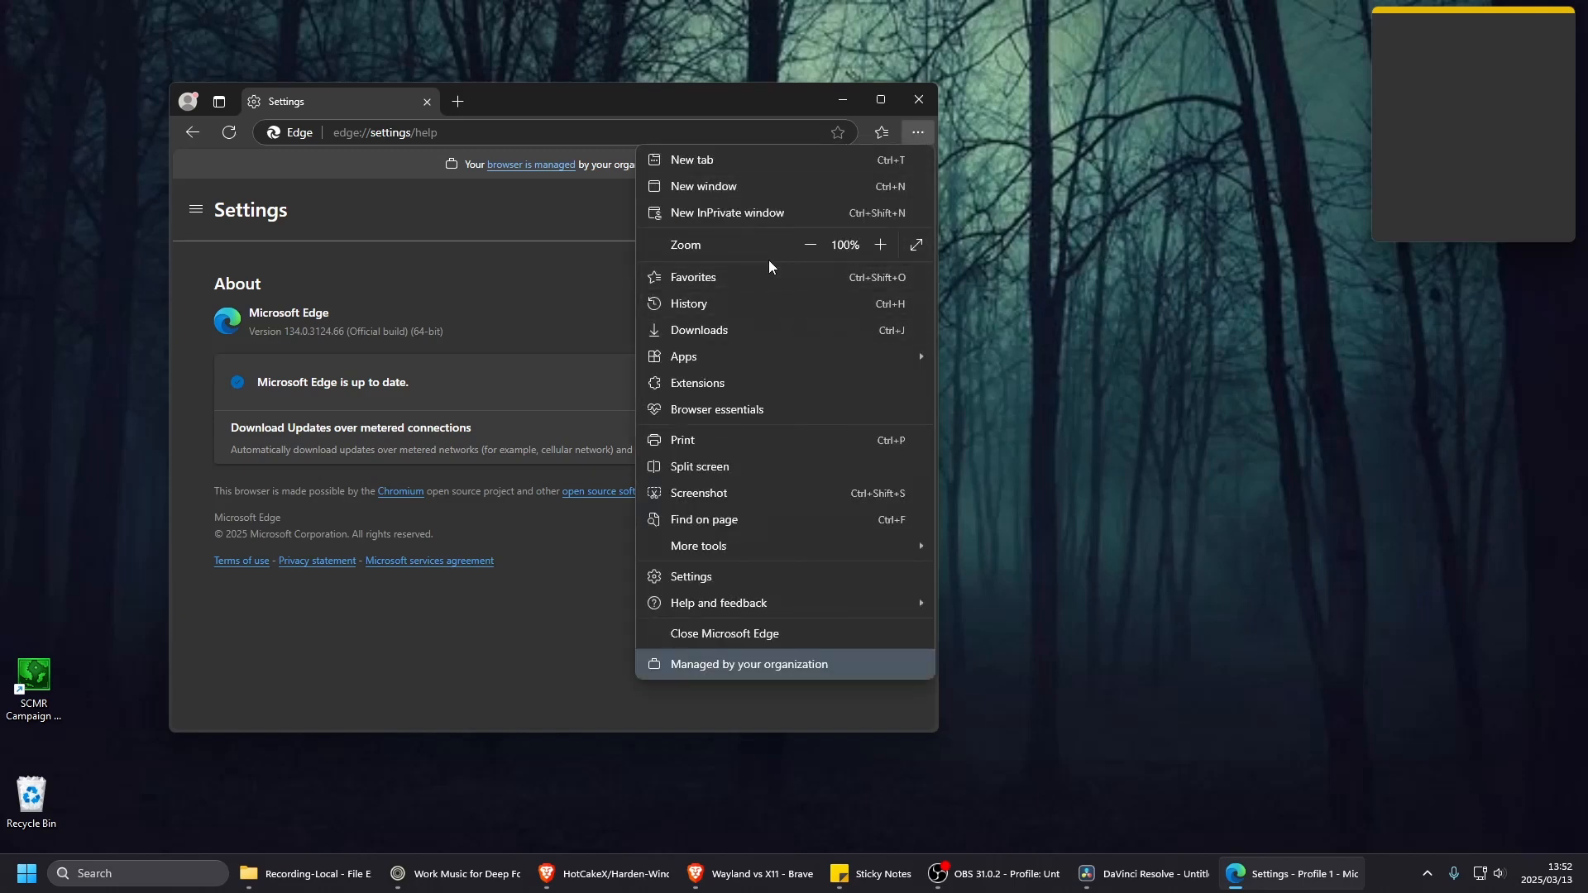
click(715, 574)
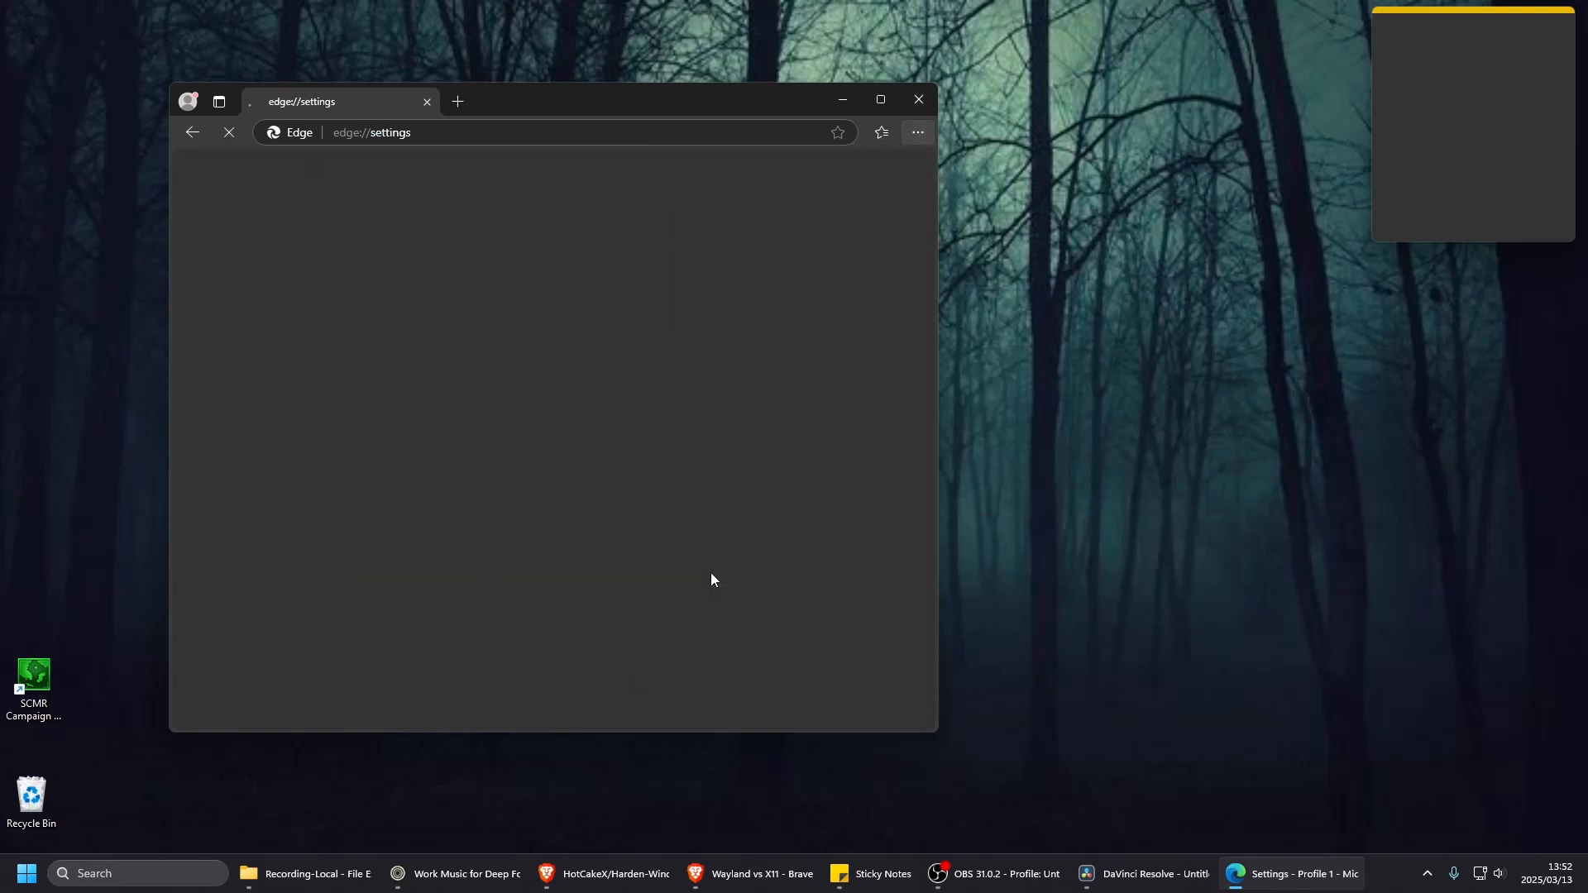
drag(672, 97, 626, 116)
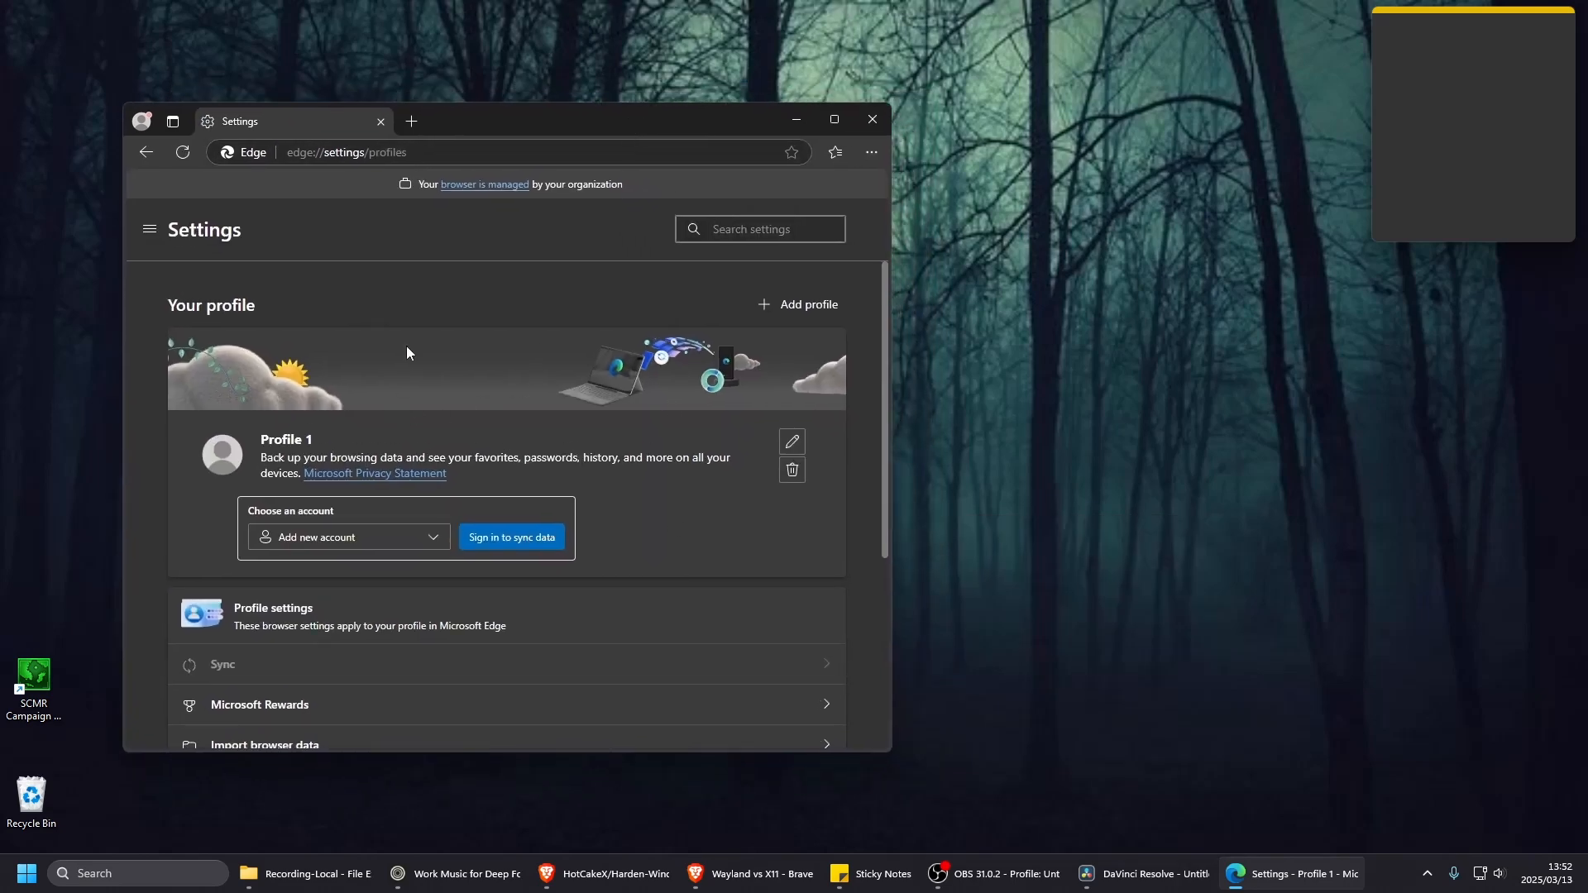
click(834, 119)
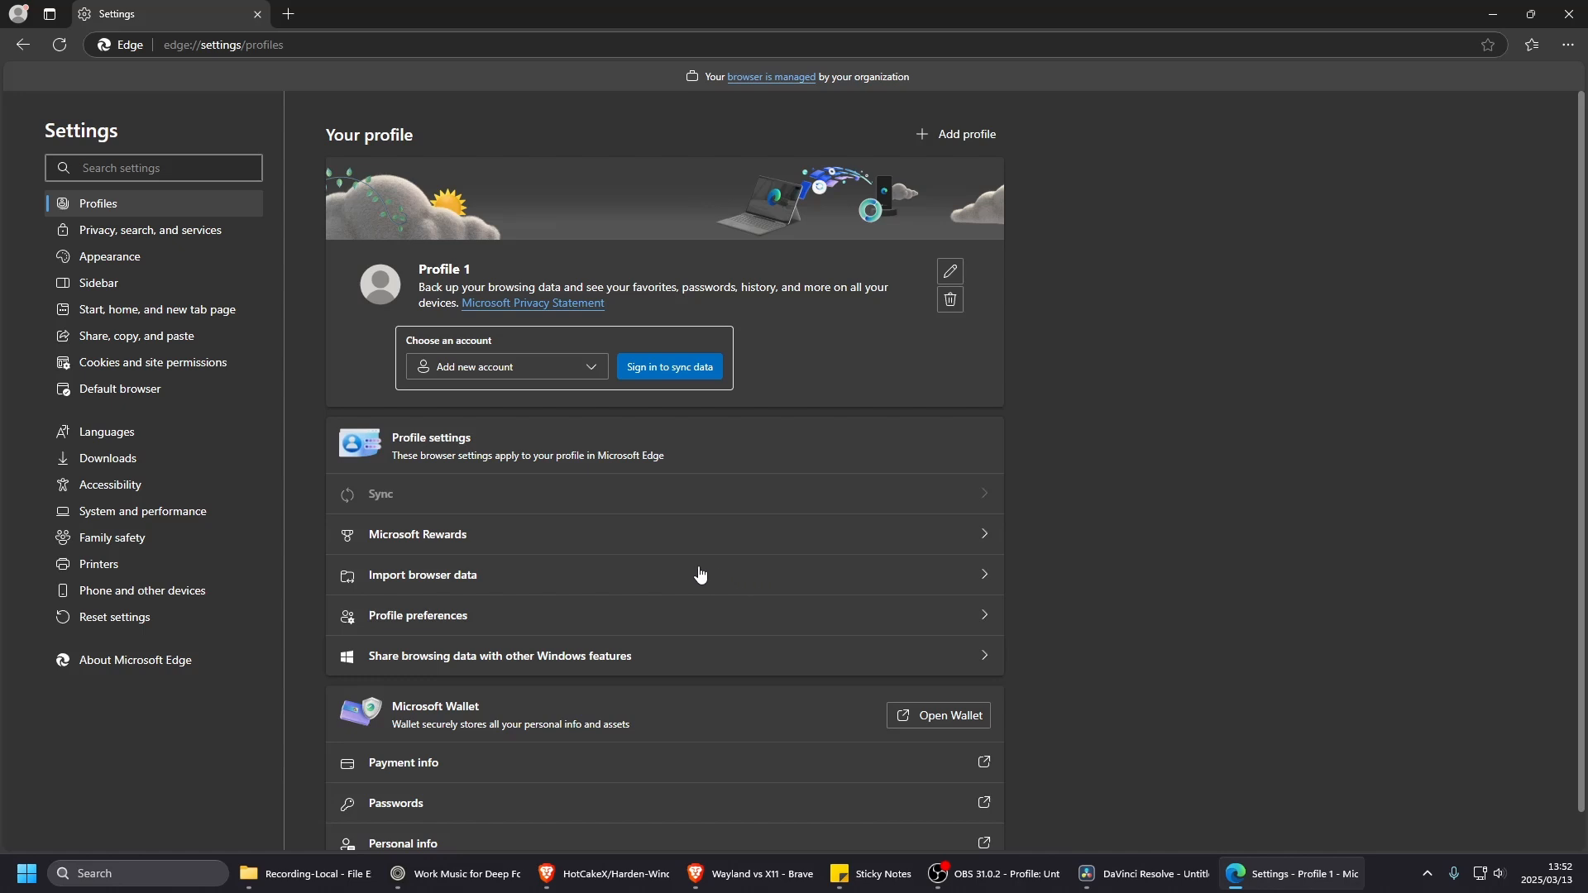
scroll(782, 572, down, 1)
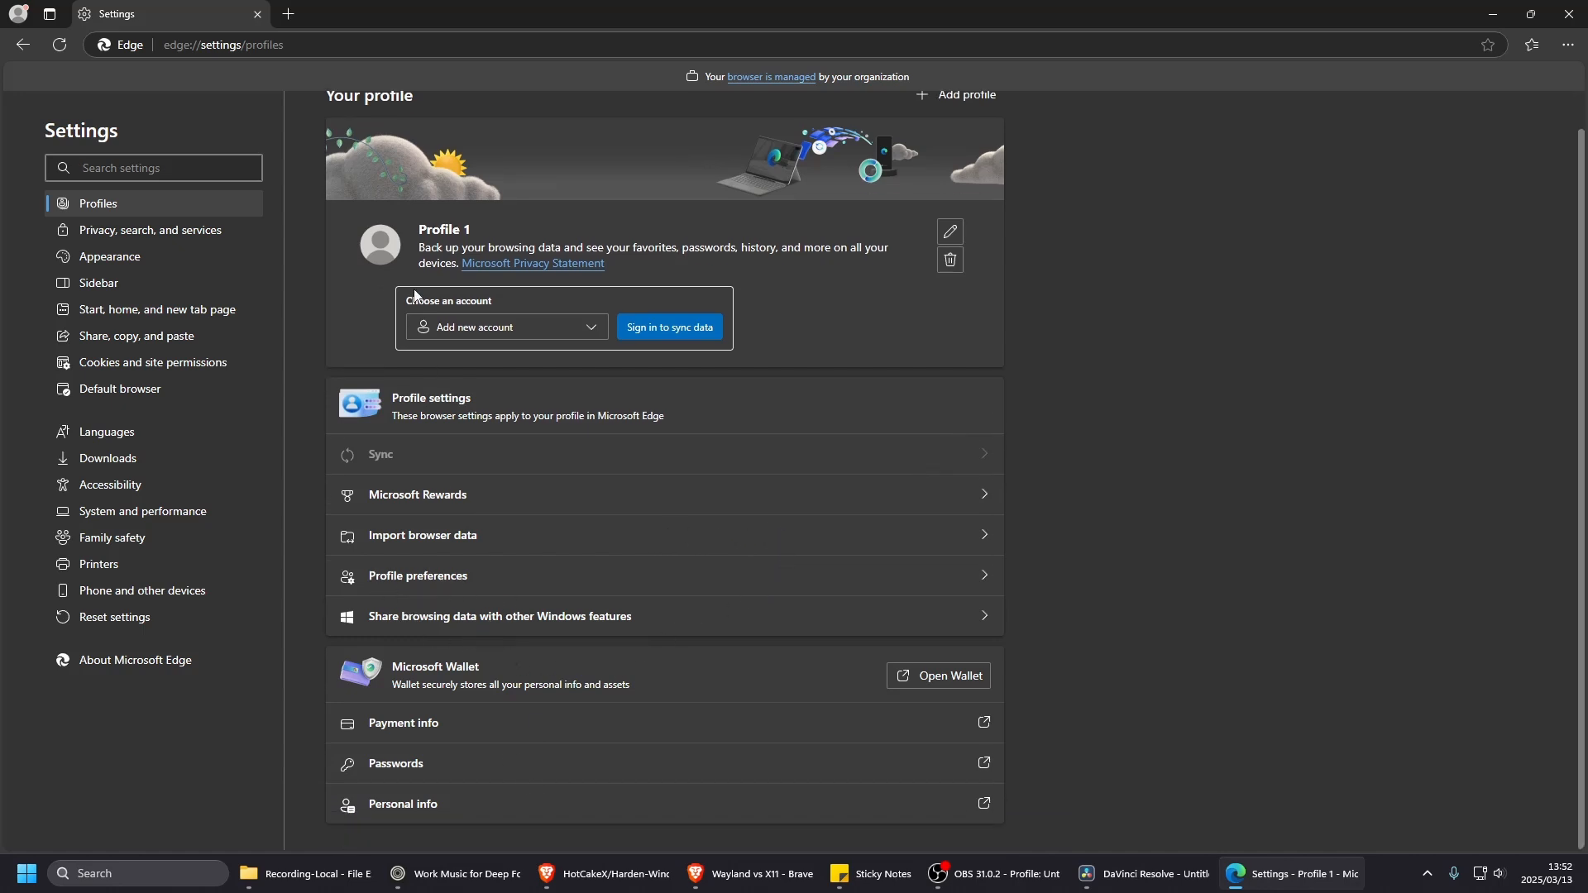
- Open the "Privacy, search, and services" settings and set tracking prevention to Strict
click(124, 231)
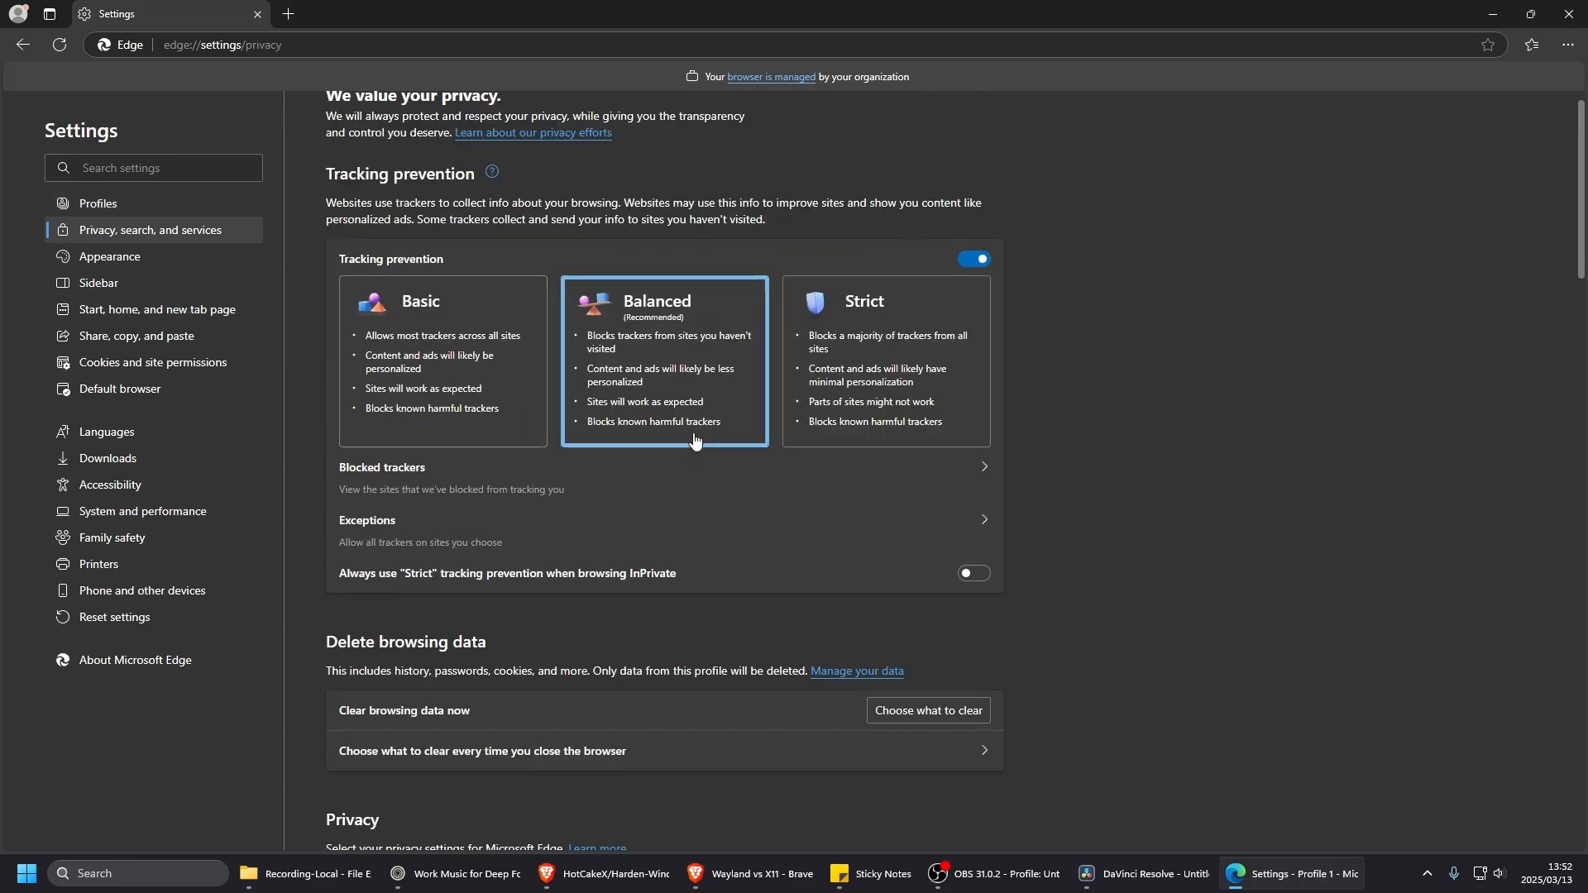
scroll(1273, 484, up, 1)
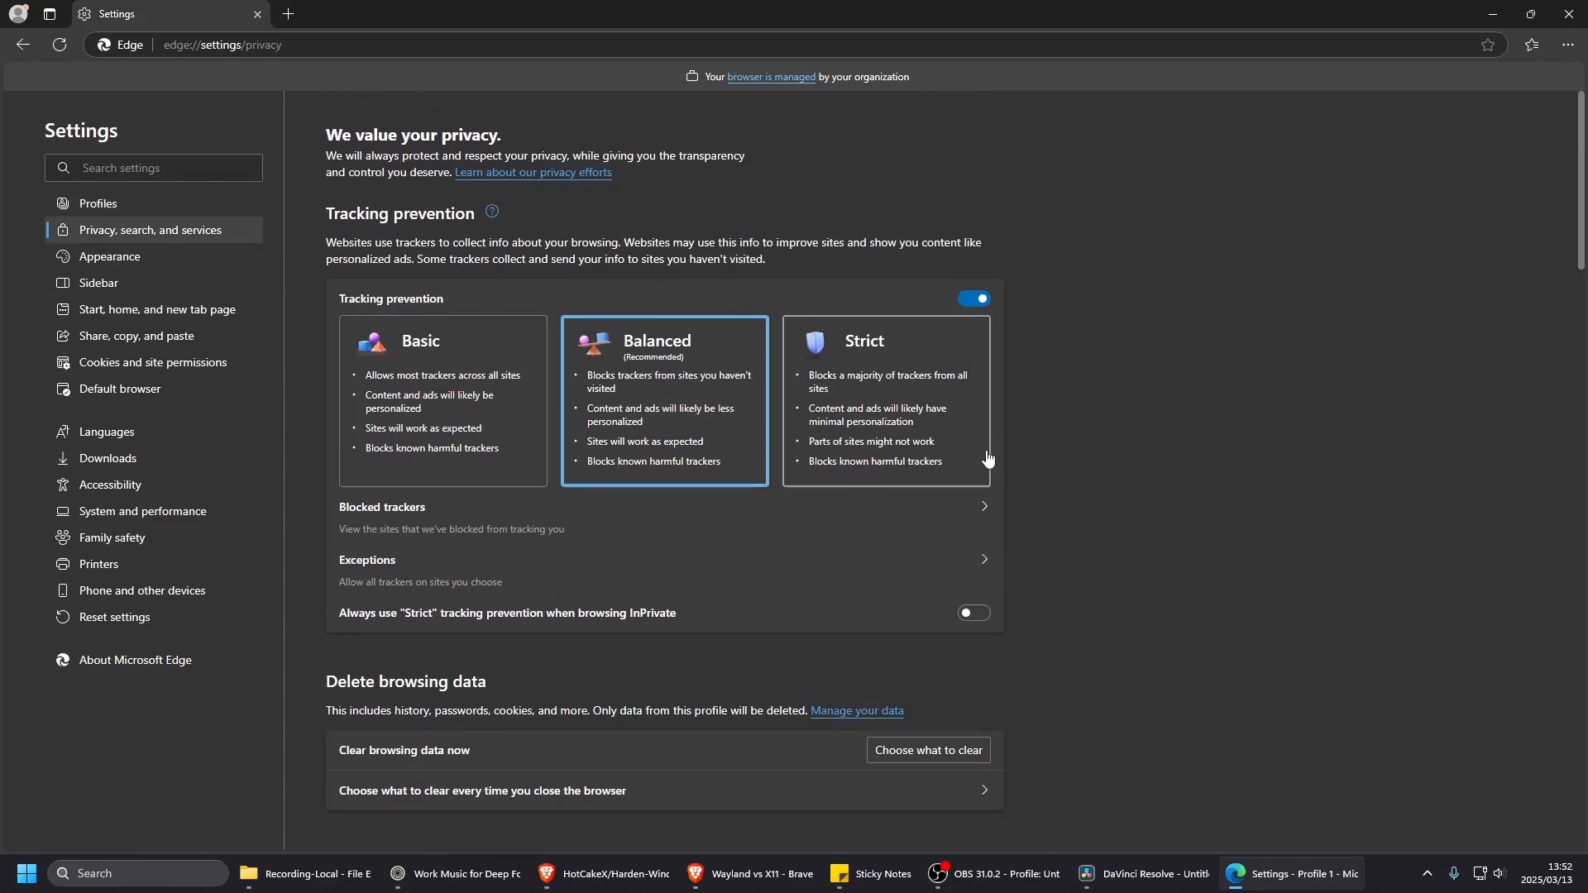
scroll(987, 457, down, 10)
scroll(987, 457, up, 10)
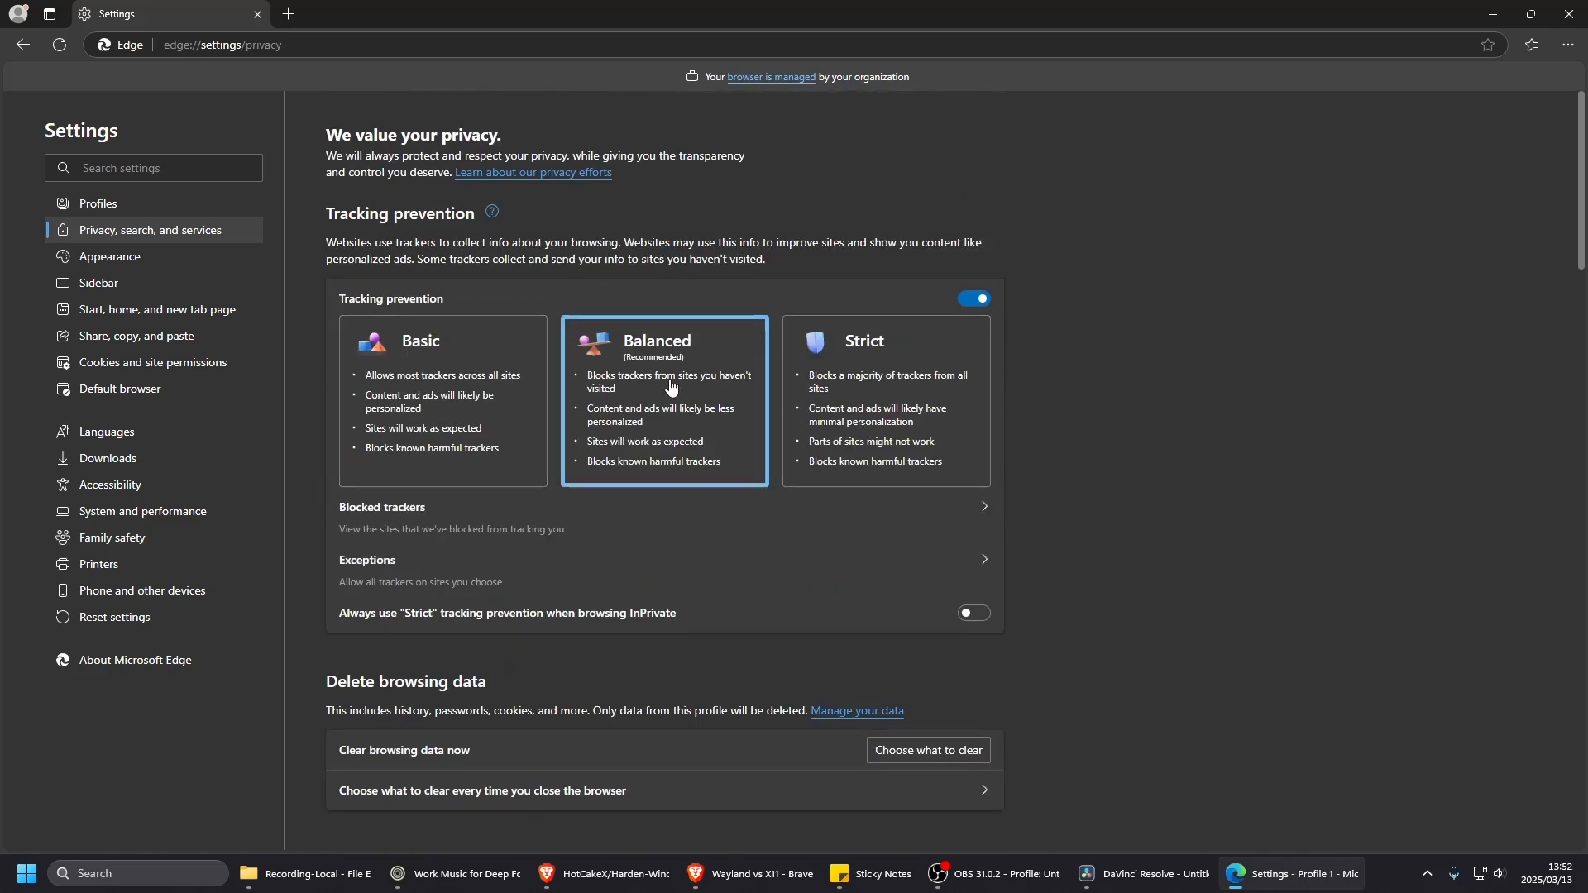
click(858, 470)
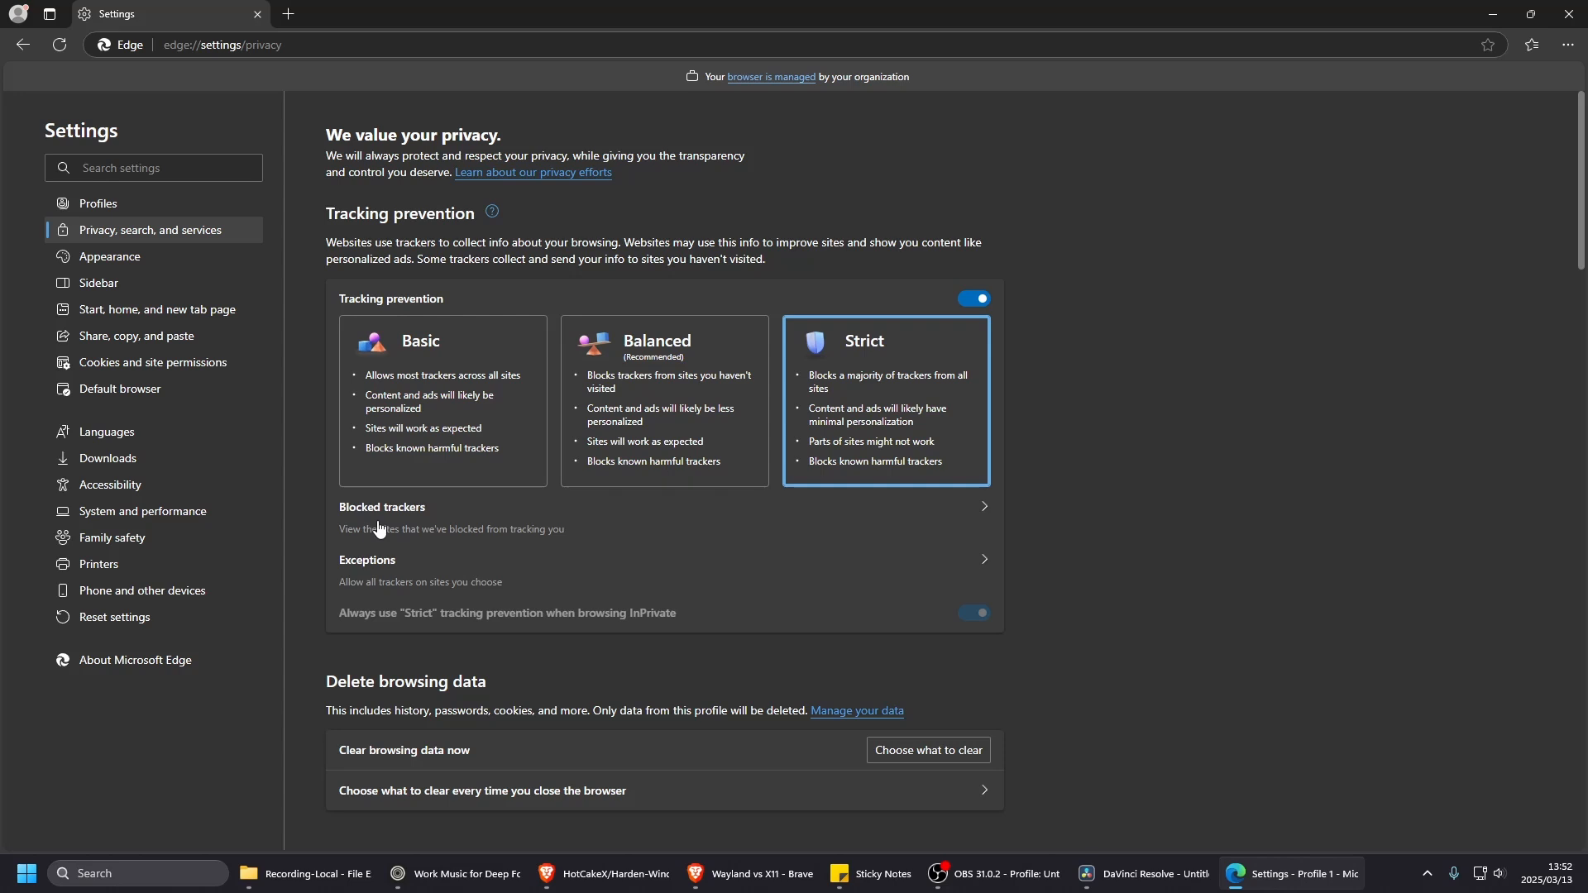
- Review the list of blocked trackers and return to the privacy settings
click(855, 521)
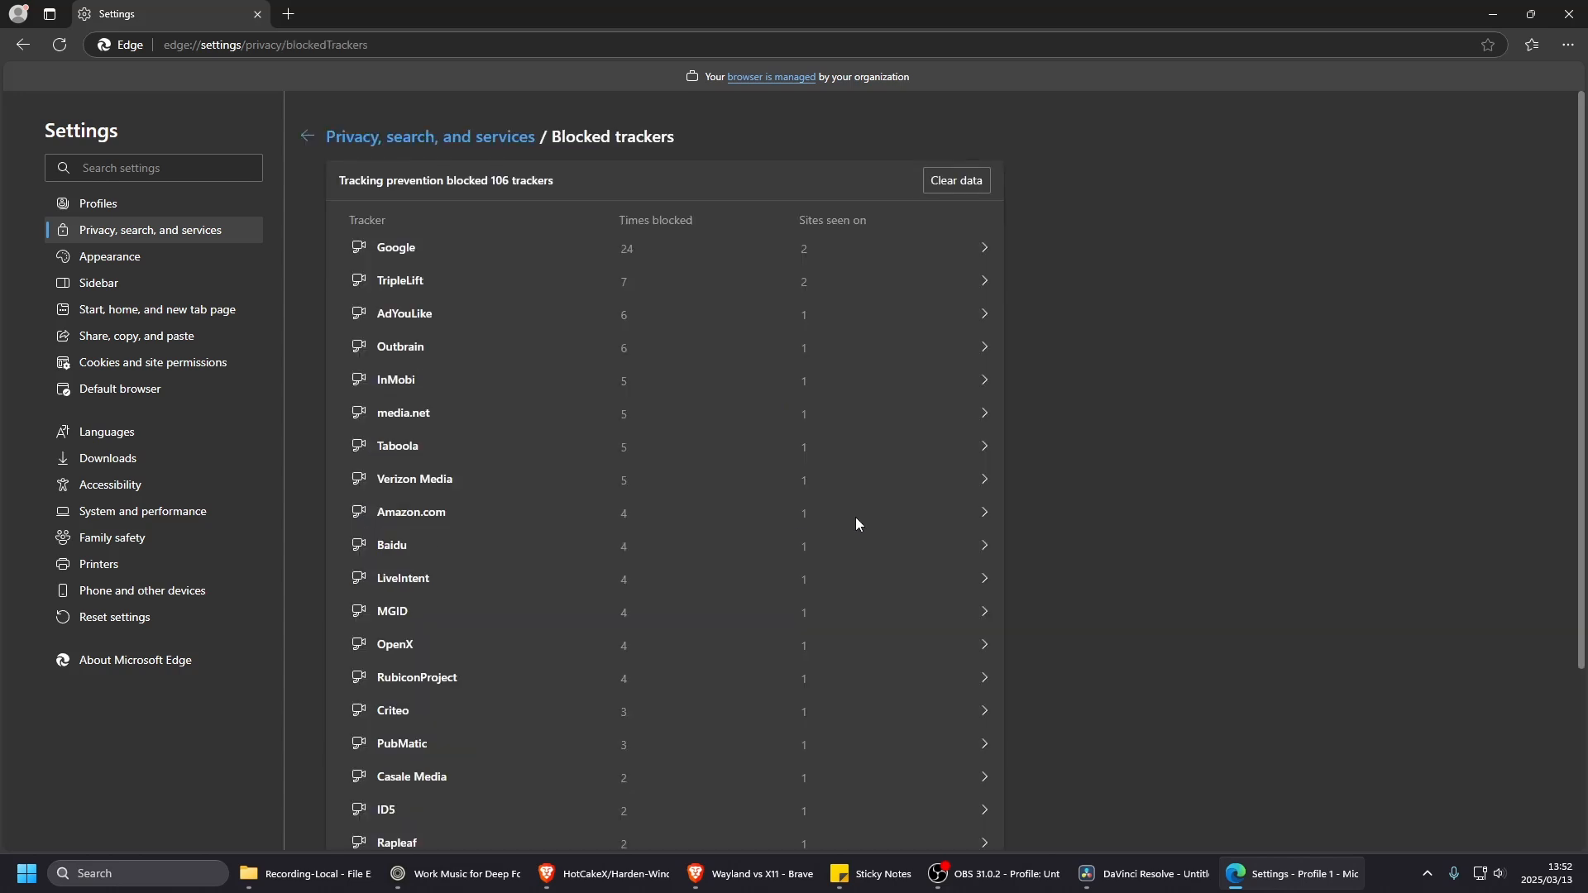
scroll(712, 553, down, 3)
scroll(712, 554, up, 3)
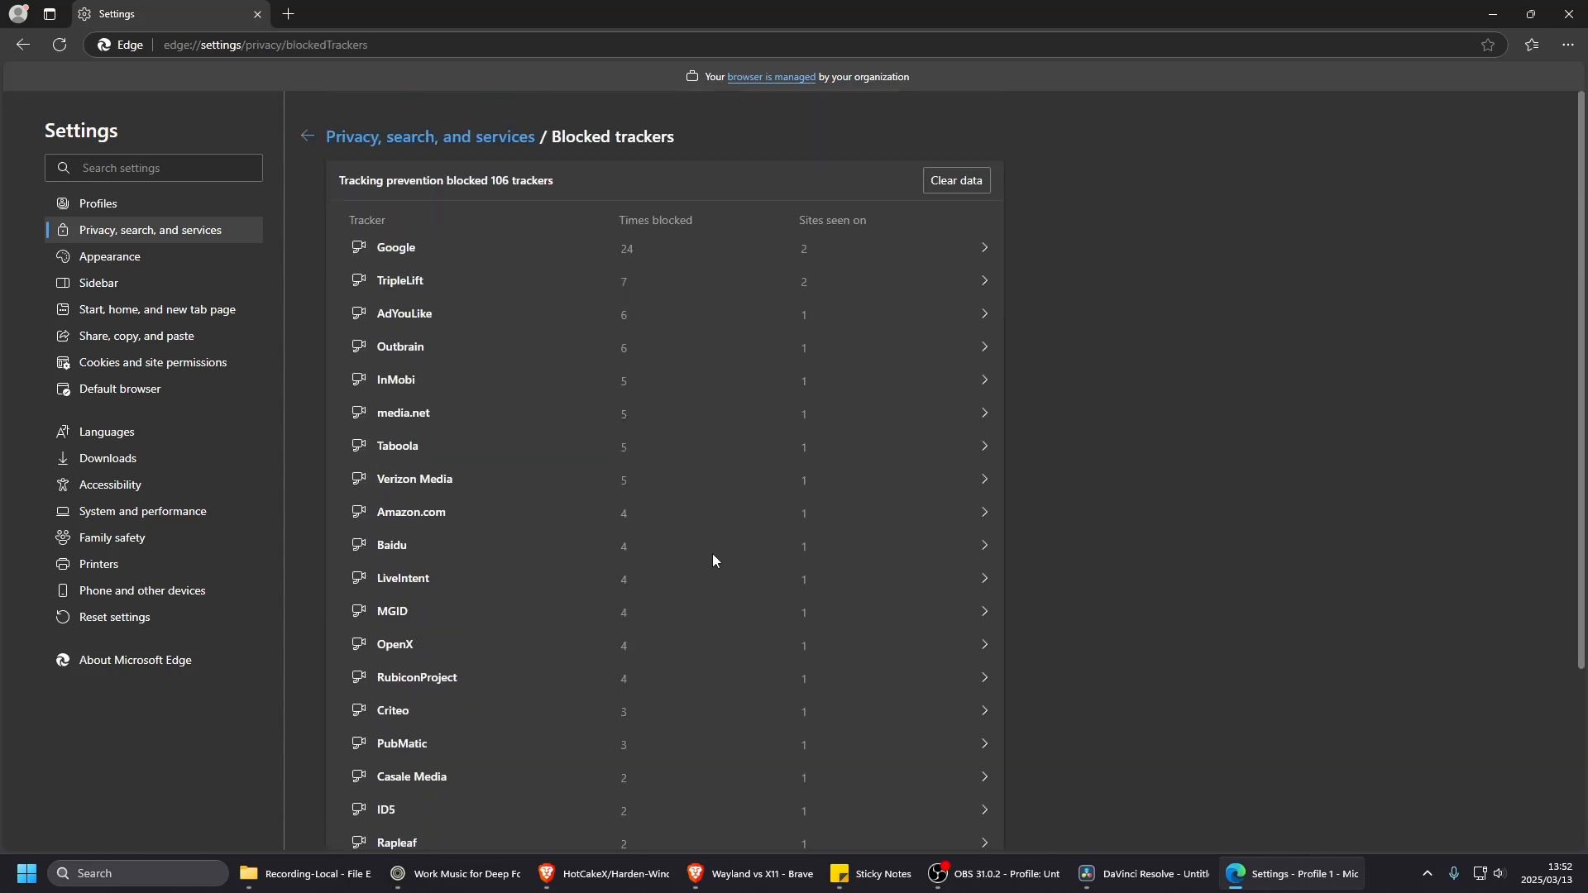
click(306, 136)
- Check the blocked trackers with tracking prevention on Balanced, and restore the Strict level
click(668, 431)
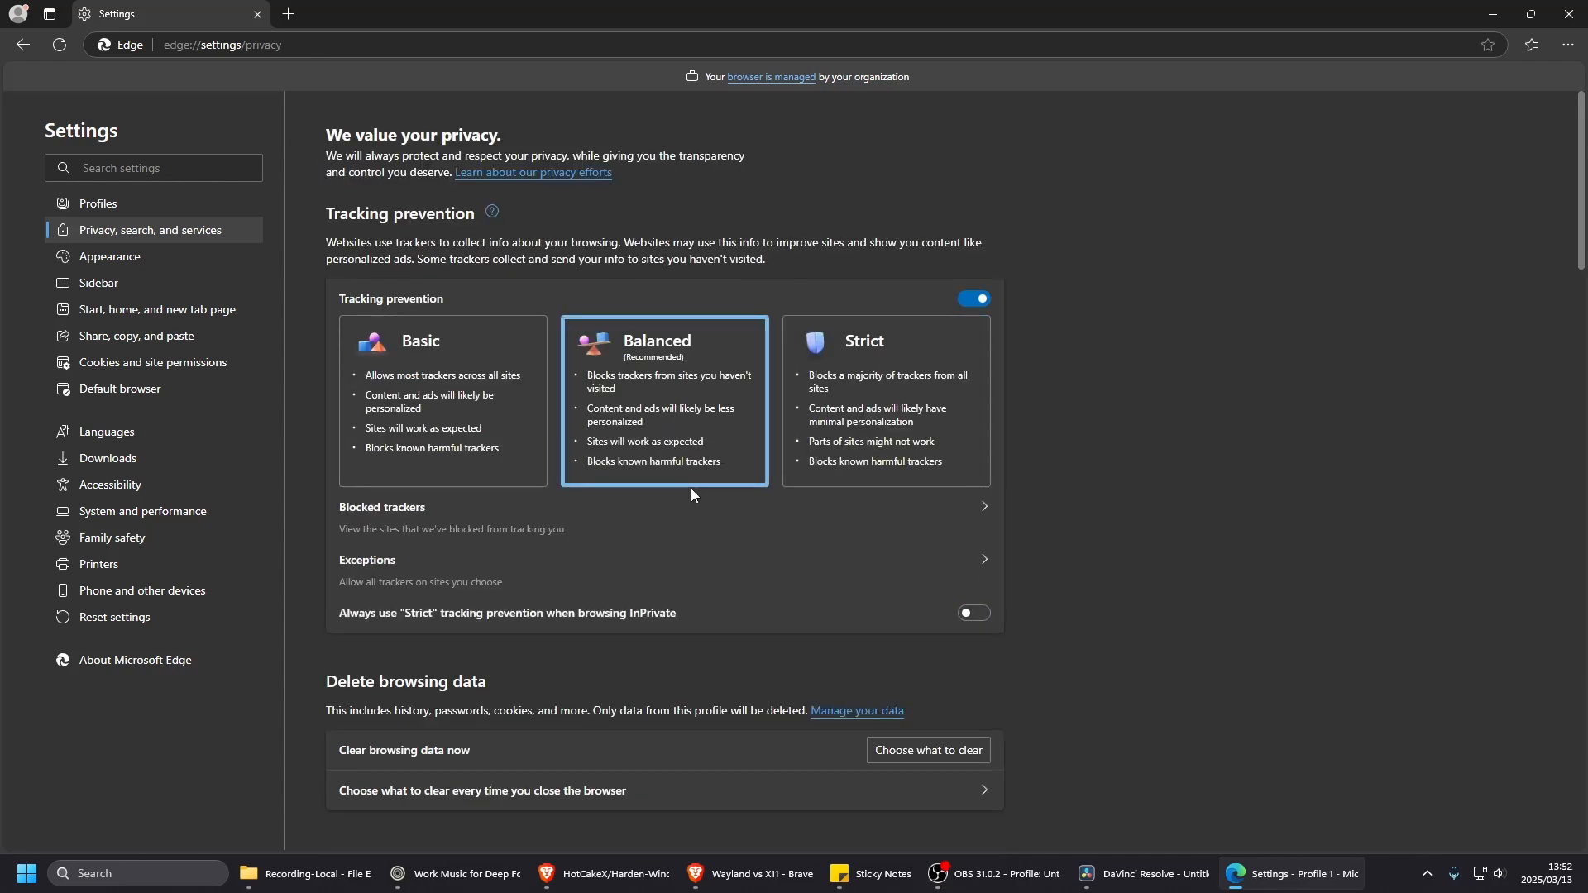
click(696, 523)
click(306, 136)
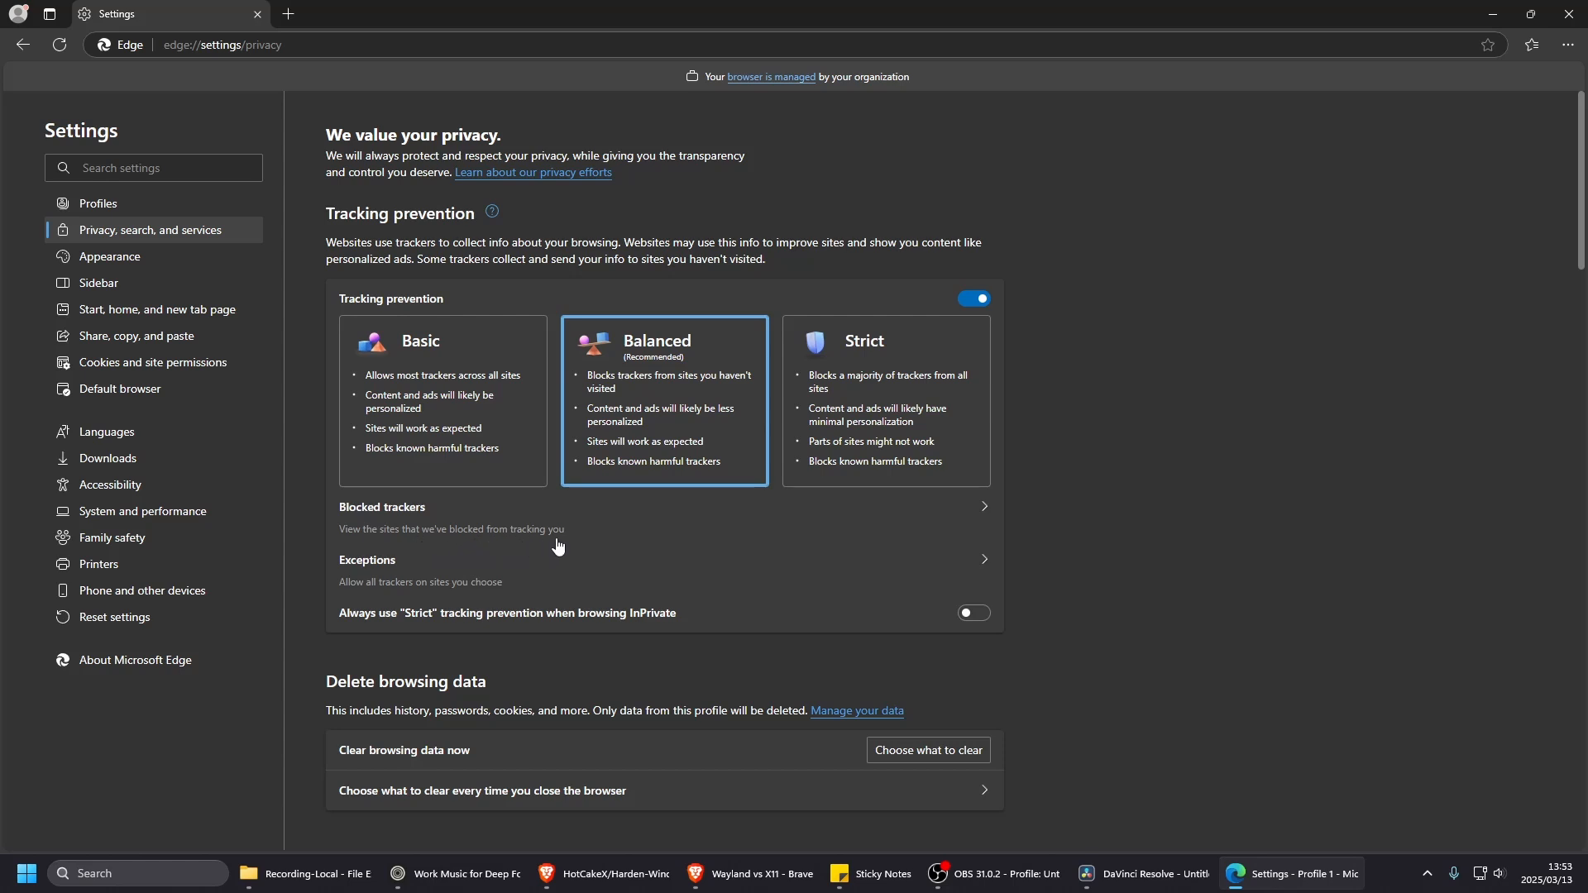
click(851, 443)
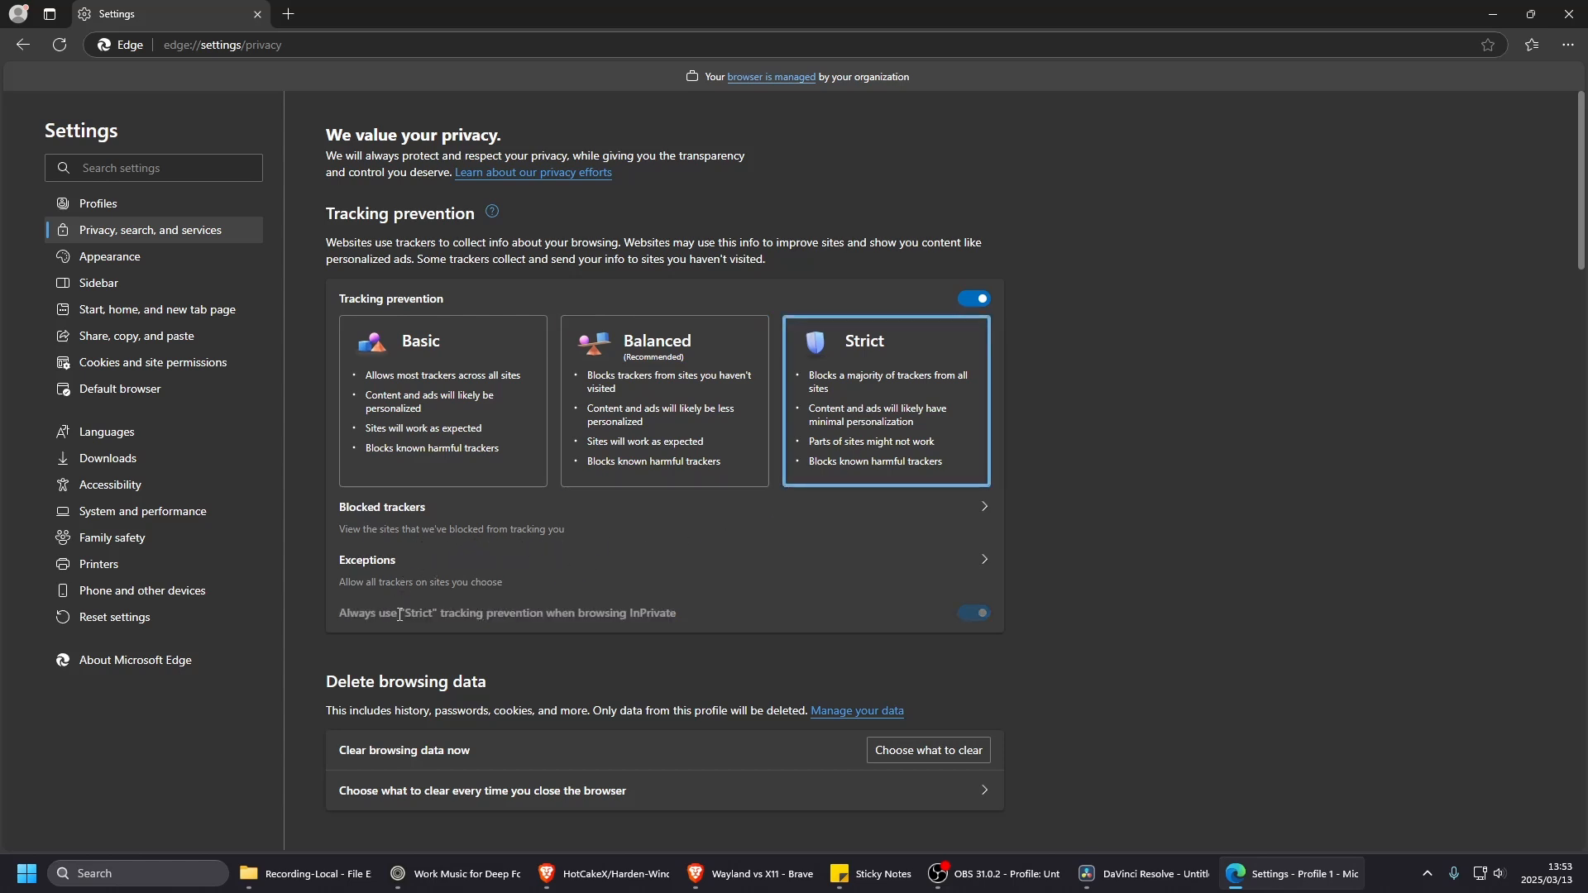
- Try the Balanced and Basic tracking prevention levels, and return the setting to Strict
scroll(702, 586, down, 4)
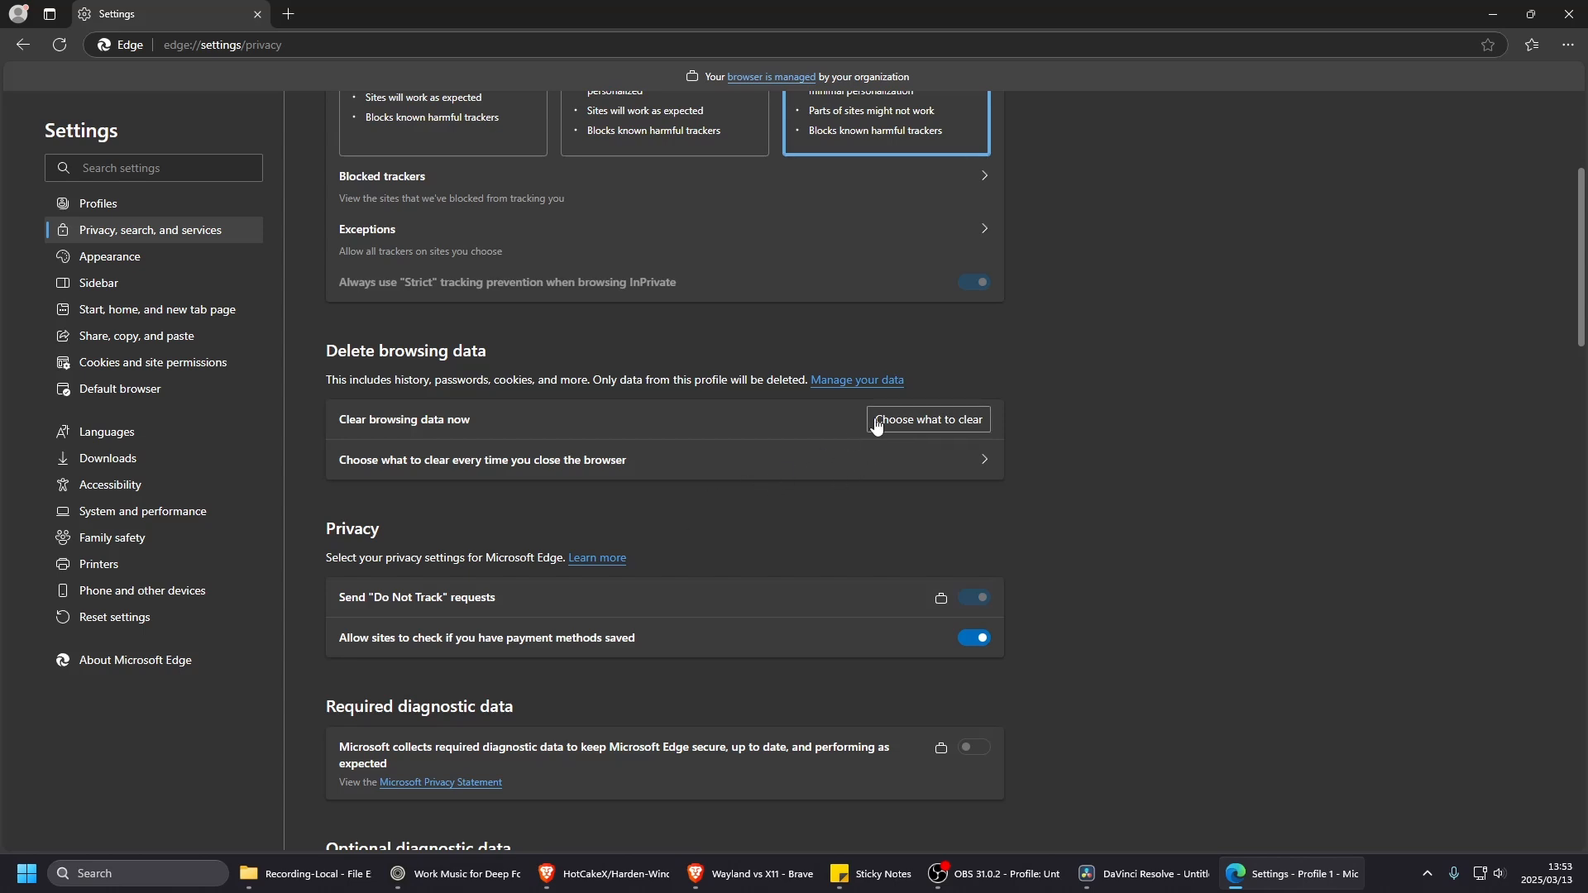
scroll(438, 557, down, 2)
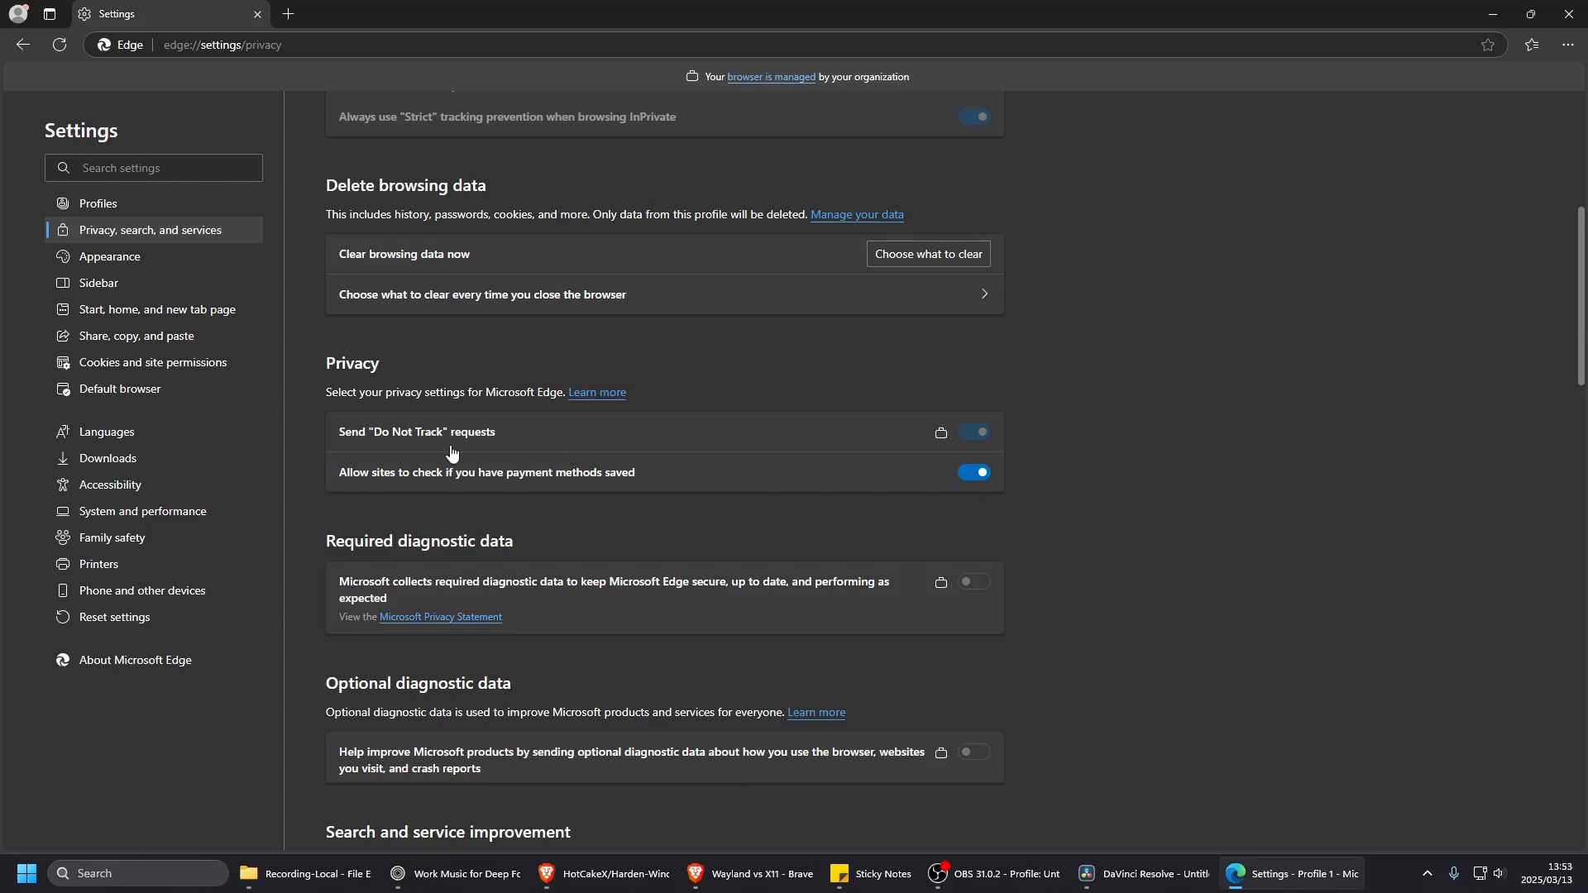
scroll(809, 468, up, 6)
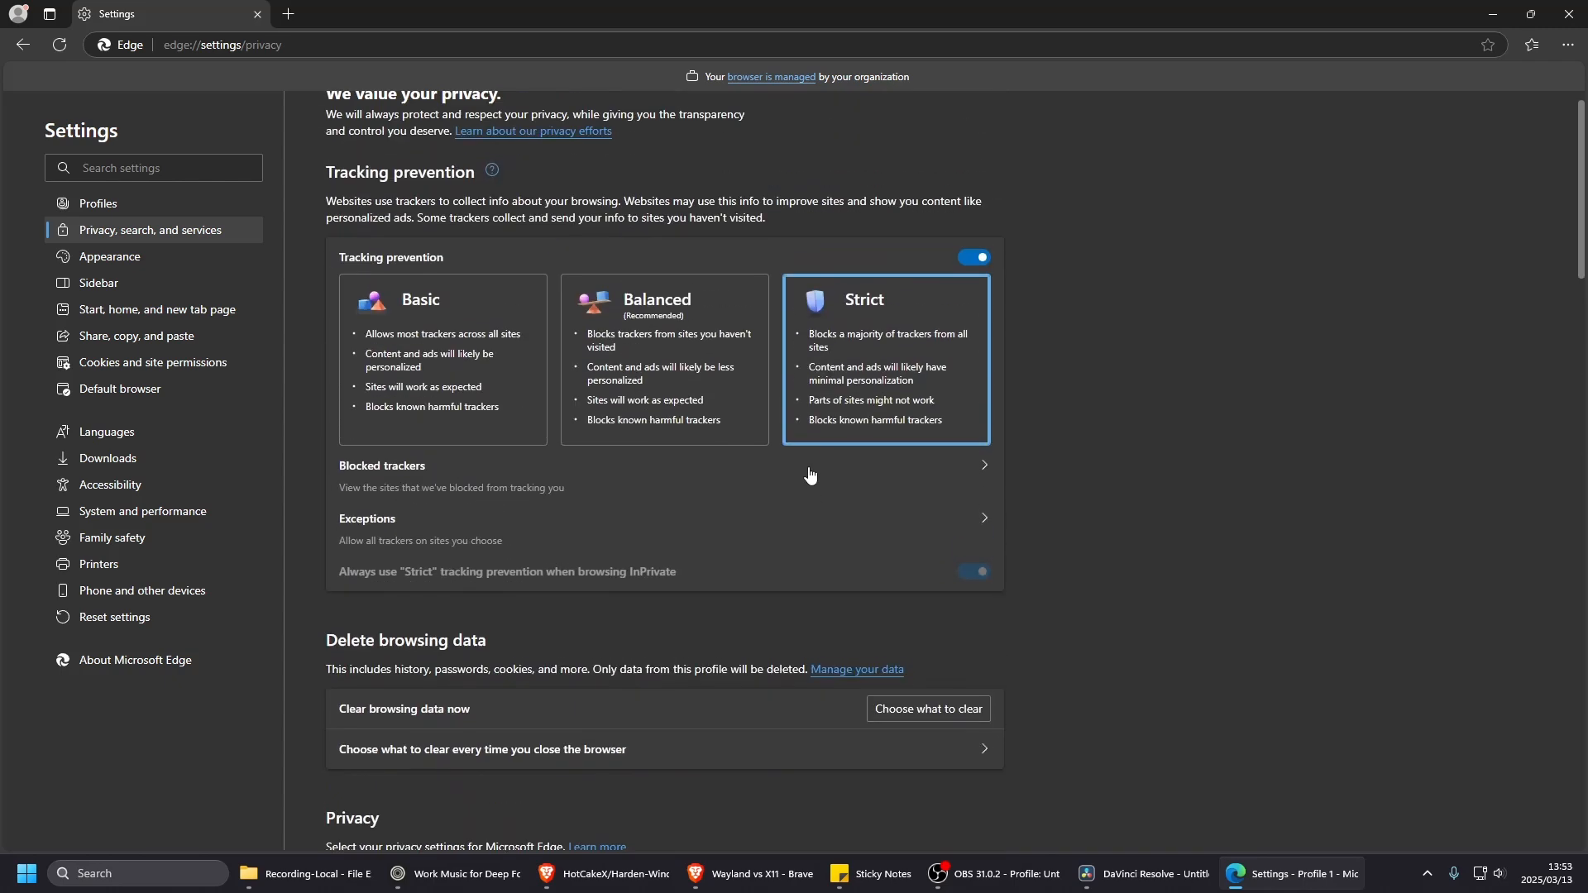
click(652, 417)
scroll(724, 489, down, 4)
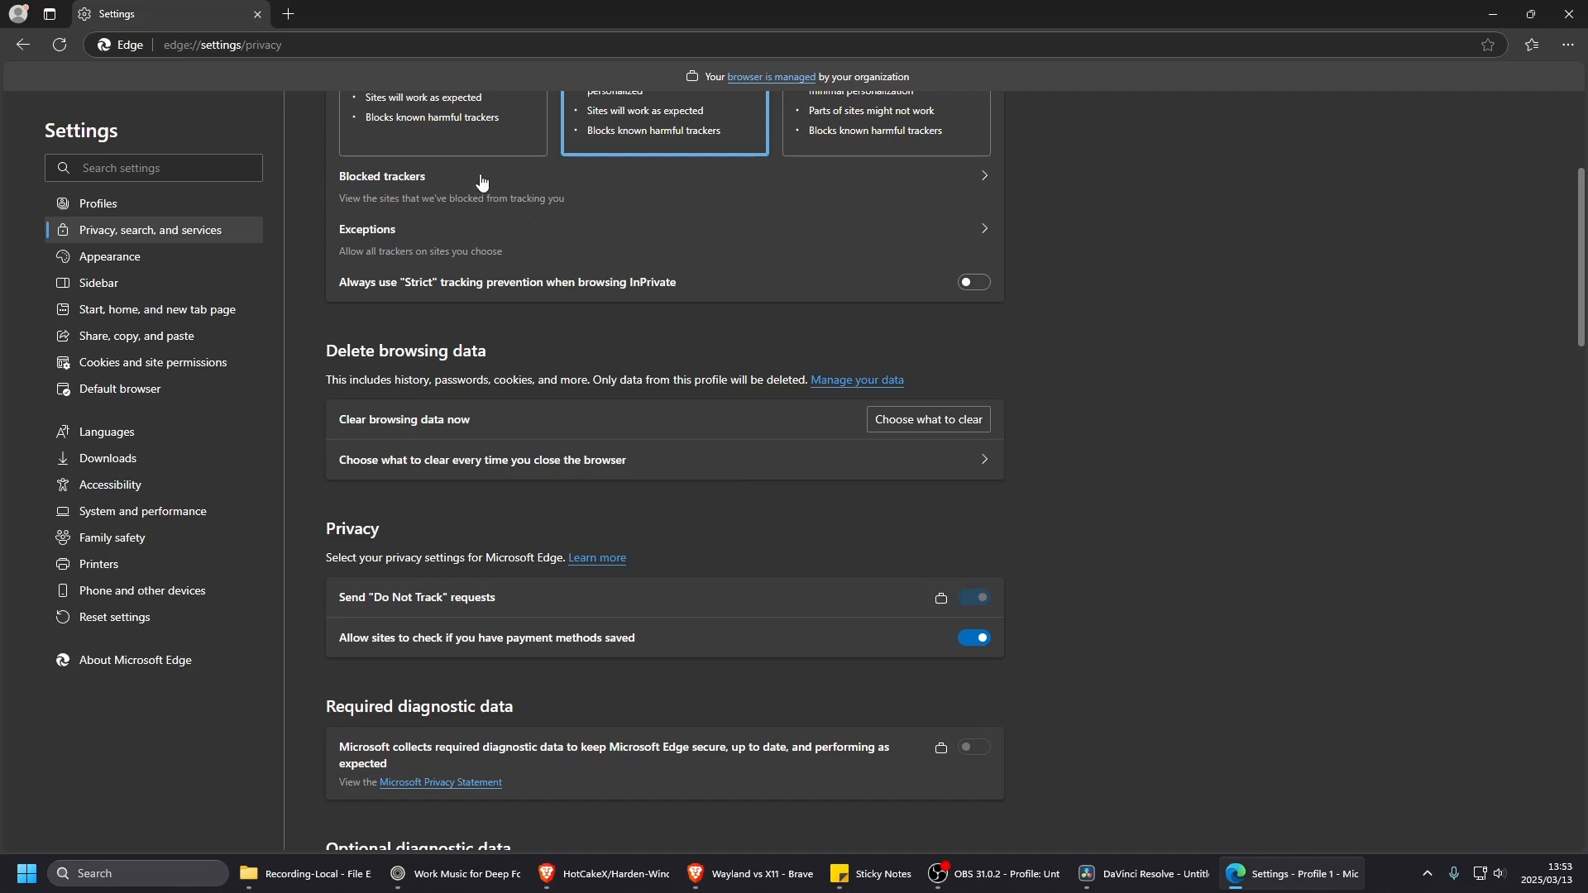
scroll(579, 331, up, 1)
click(517, 252)
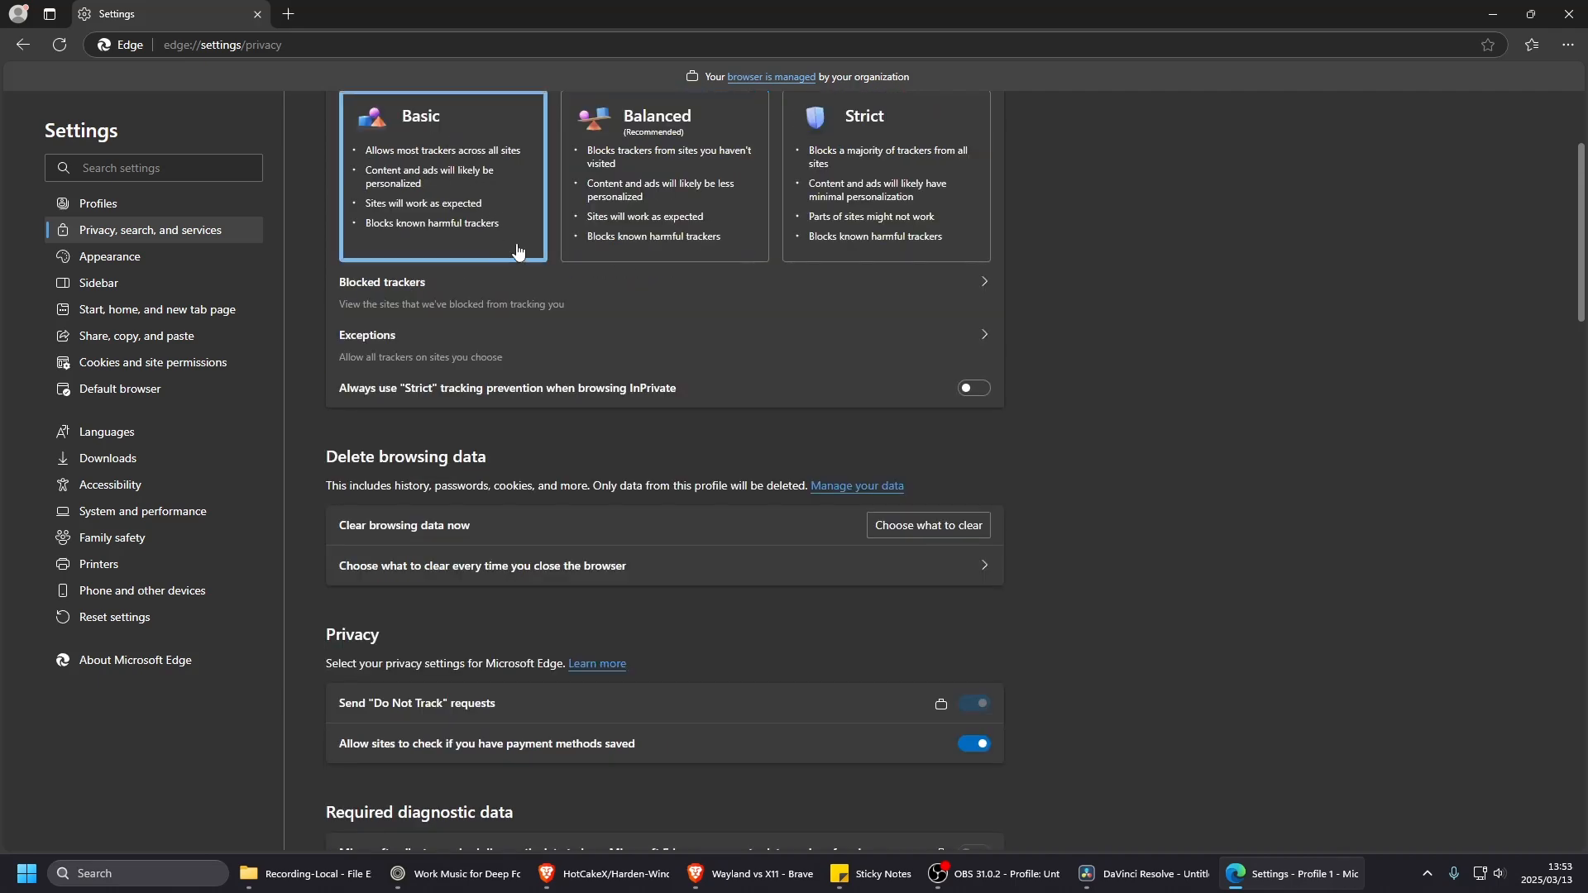
click(790, 257)
- Turn off "Allow sites to check if you have payment methods saved" in the Privacy section
scroll(769, 541, down, 4)
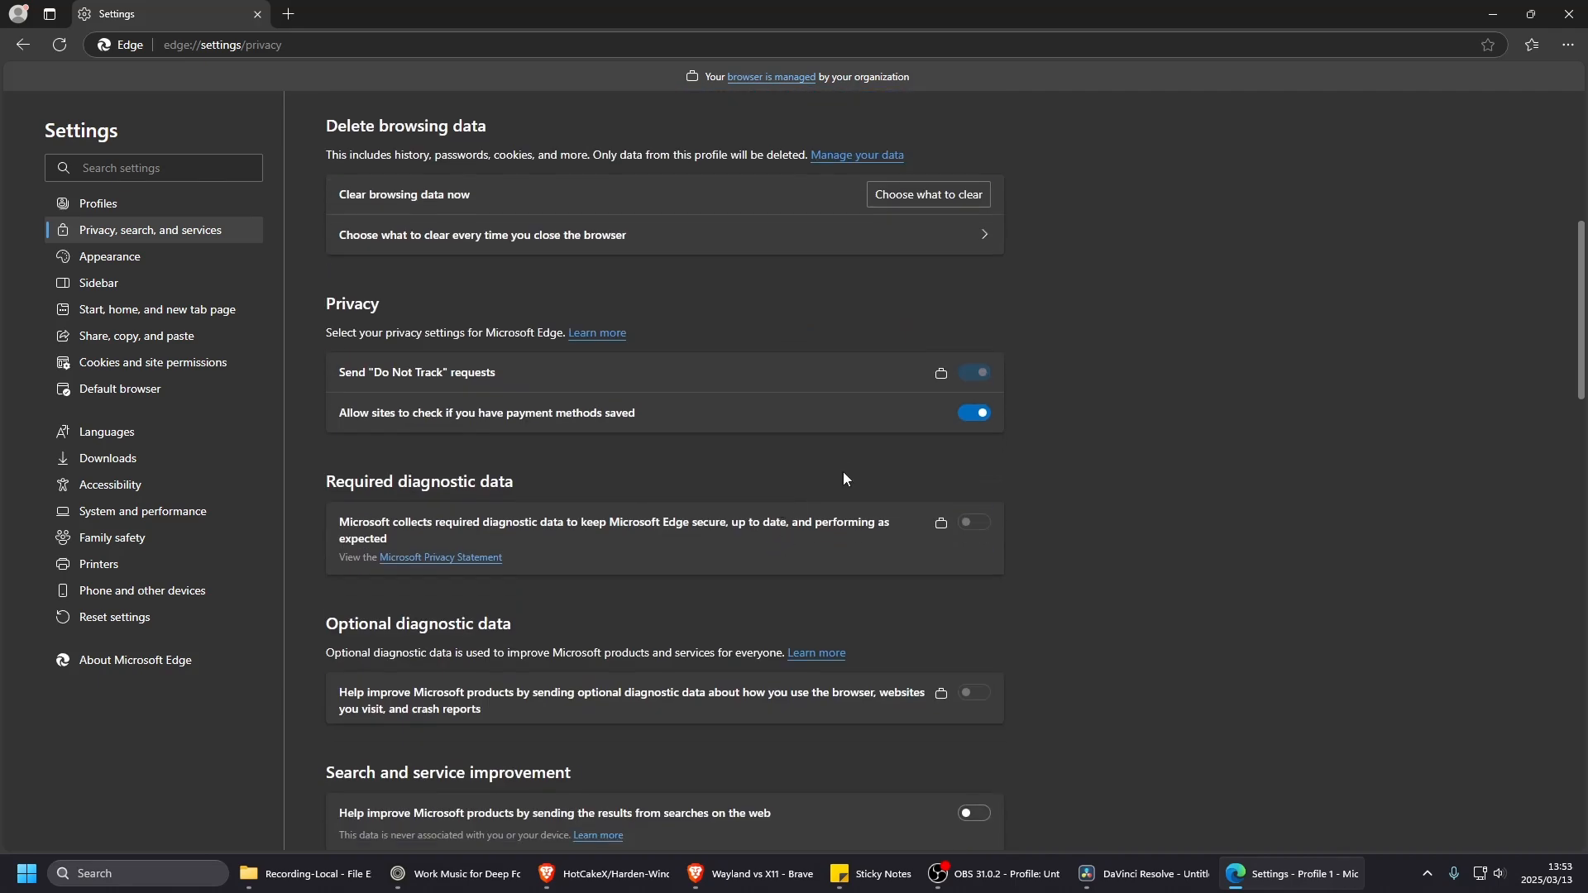
mouse_move(942, 376)
click(964, 414)
scroll(697, 461, down, 3)
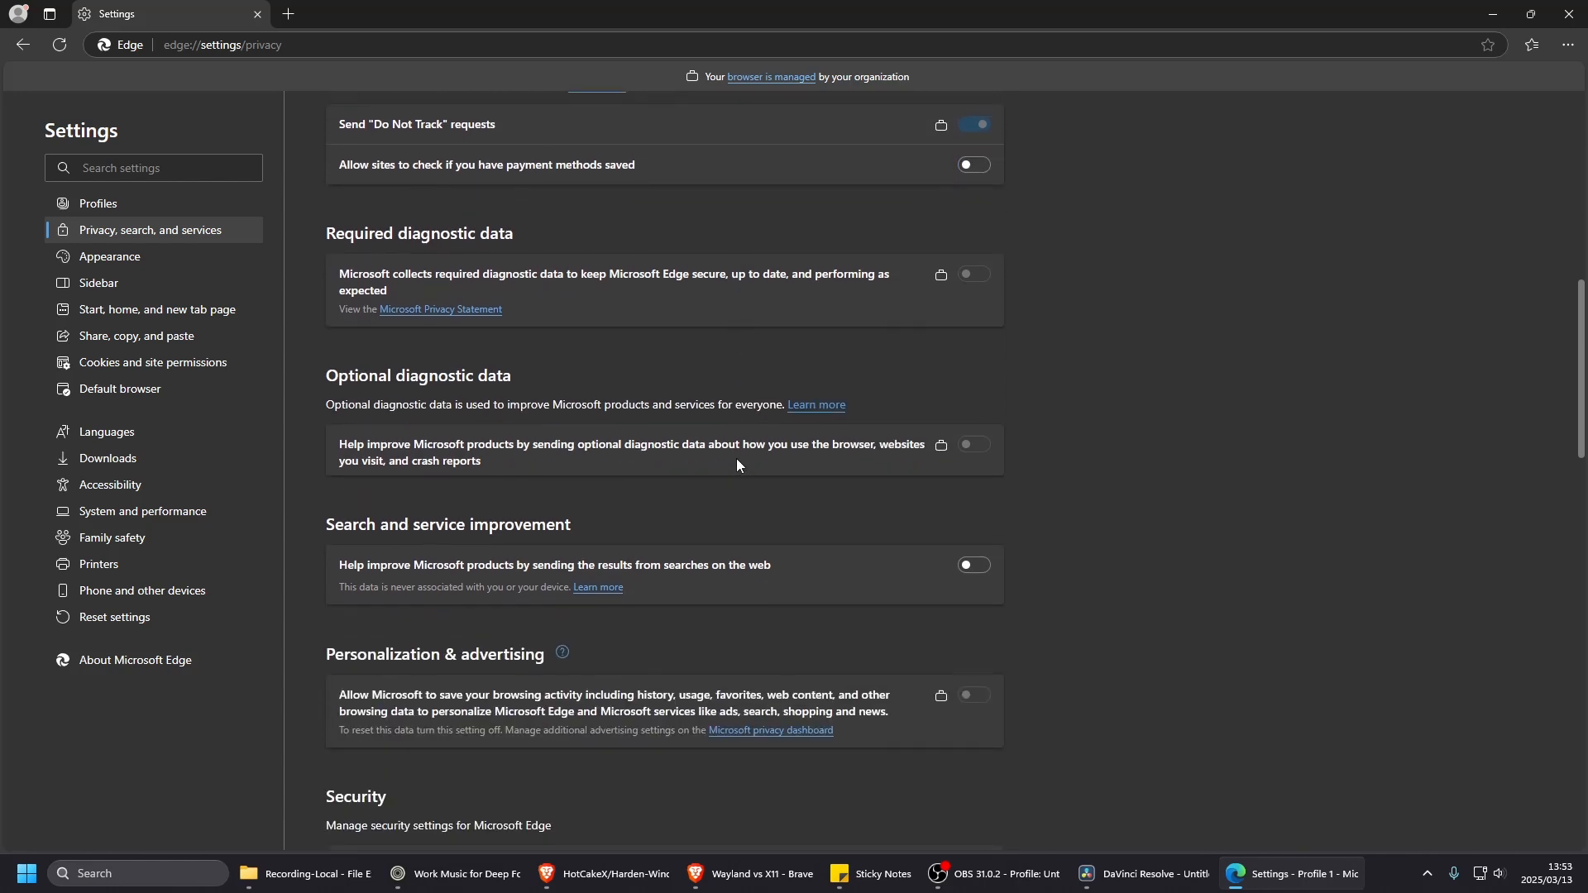
- Turn on Scareware blocker and "Block potentially unwanted apps" in the Security section
scroll(672, 454, up, 1)
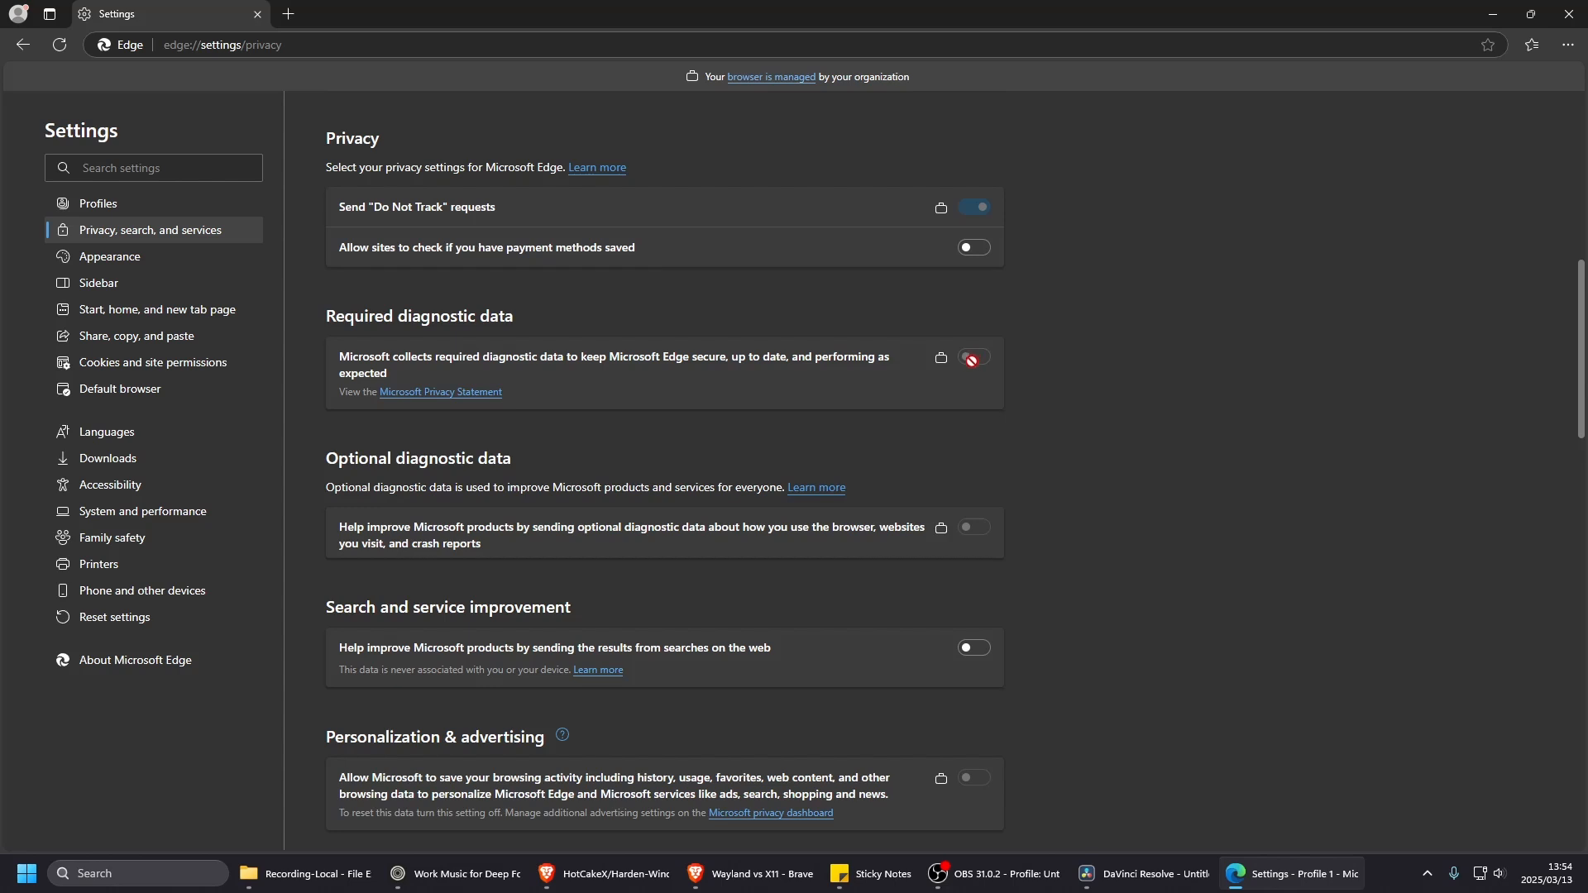
scroll(781, 427, down, 2)
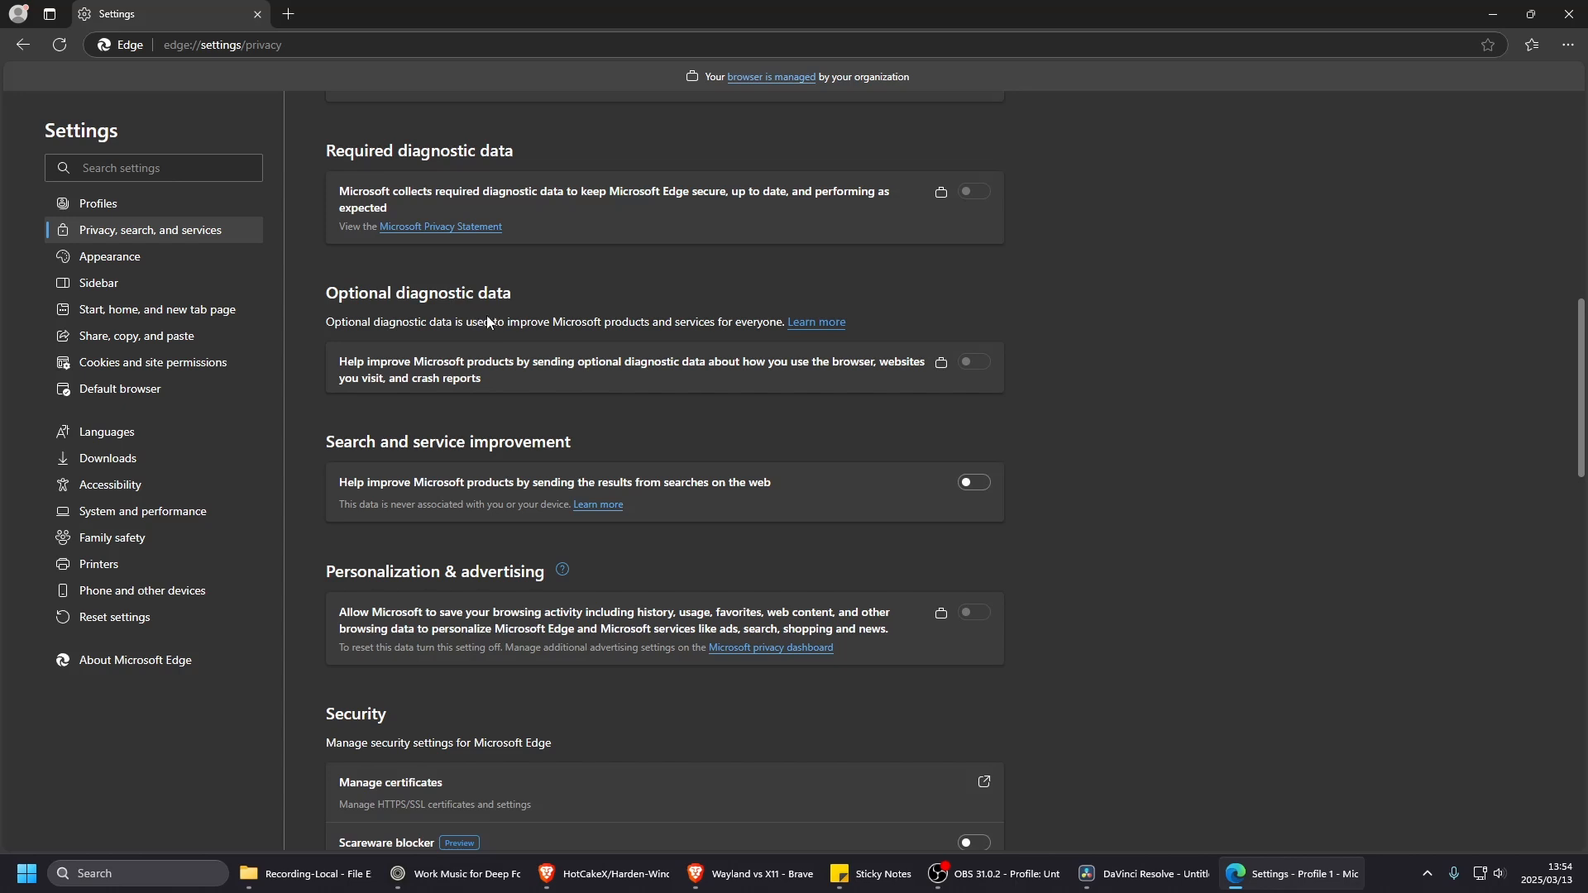
scroll(847, 430, down, 2)
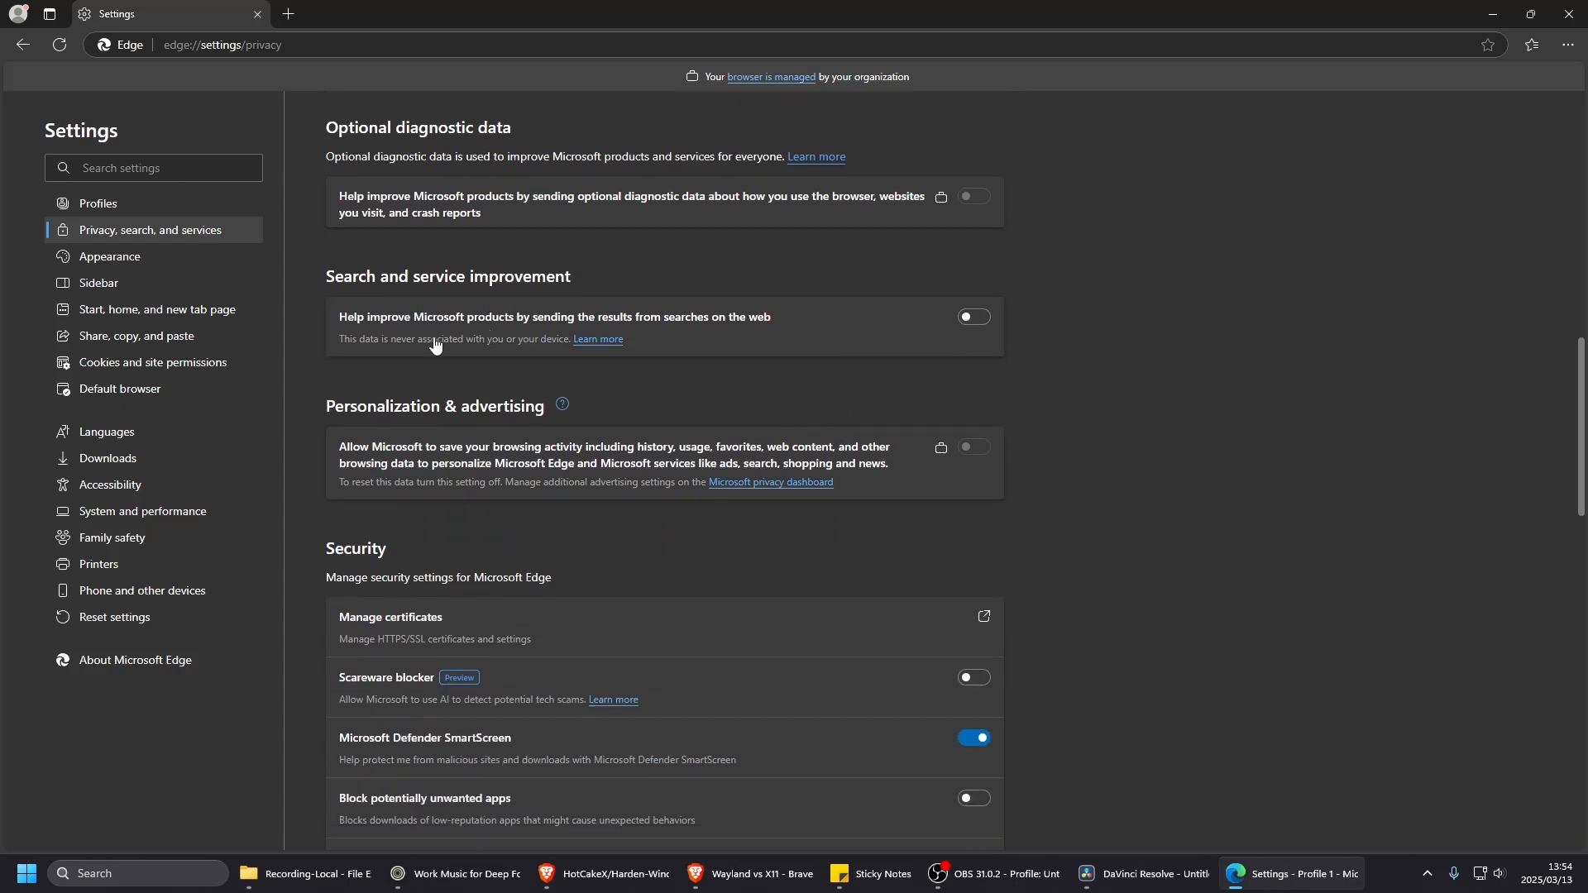
scroll(765, 445, down, 1)
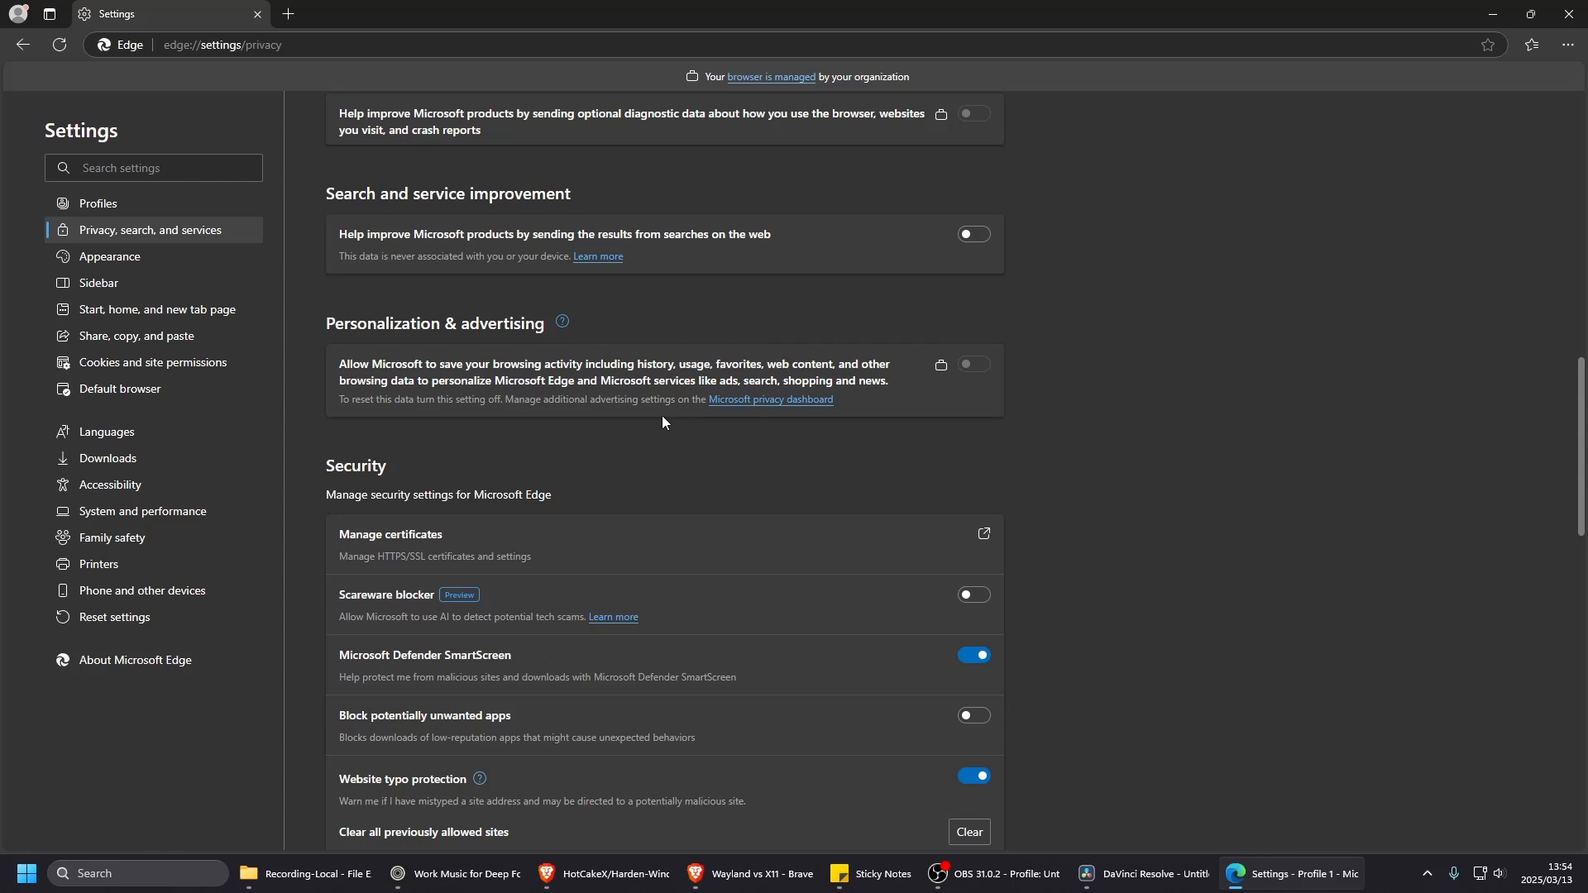
scroll(559, 428, down, 3)
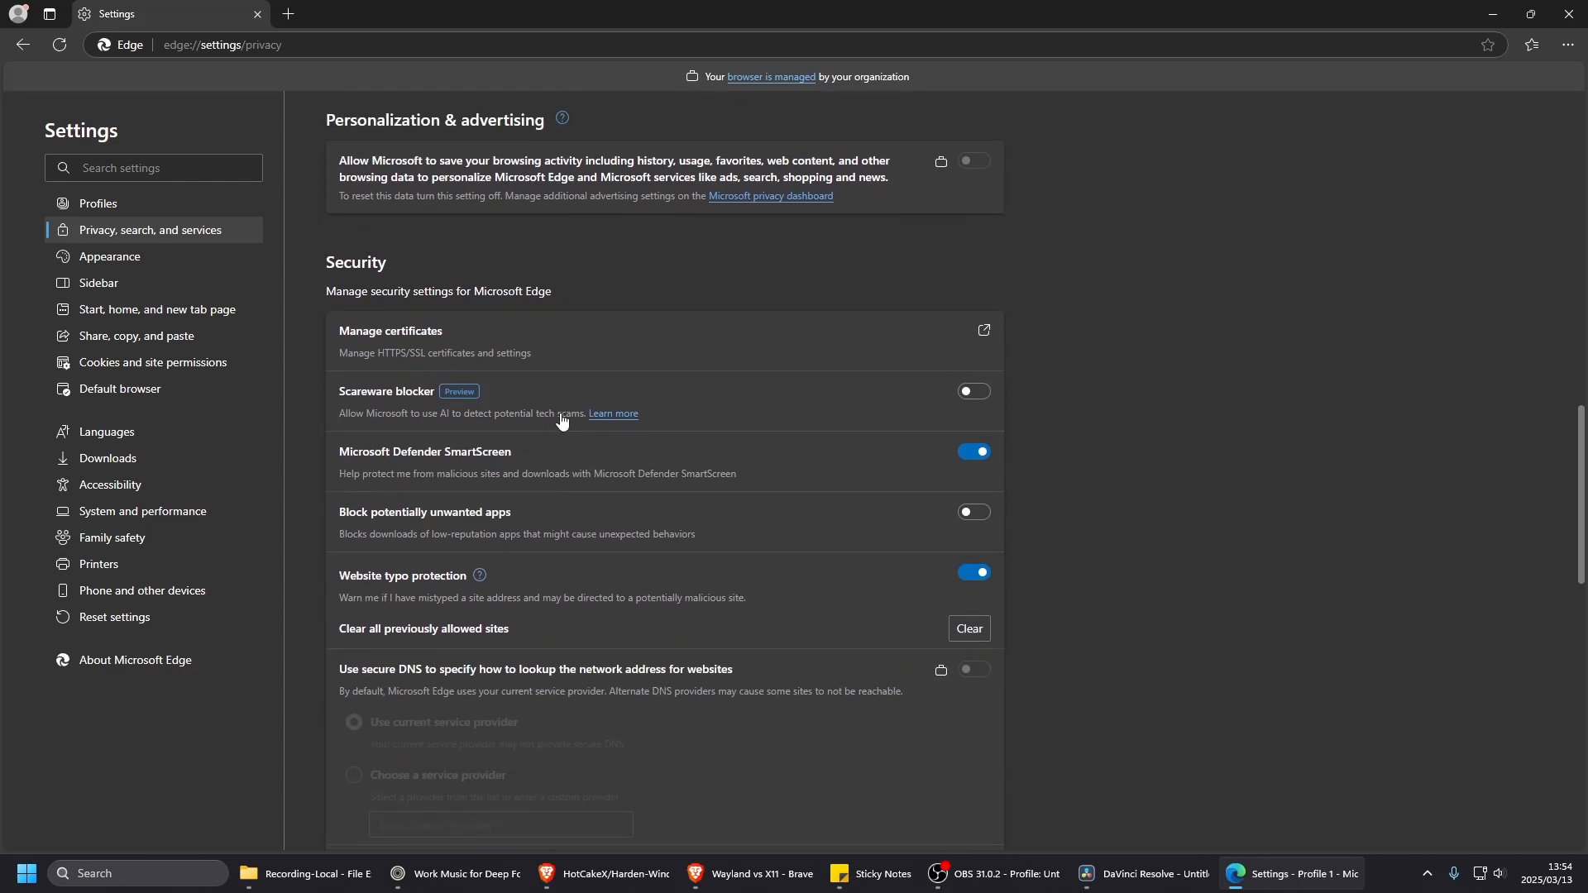
scroll(347, 261, up, 2)
scroll(490, 440, down, 2)
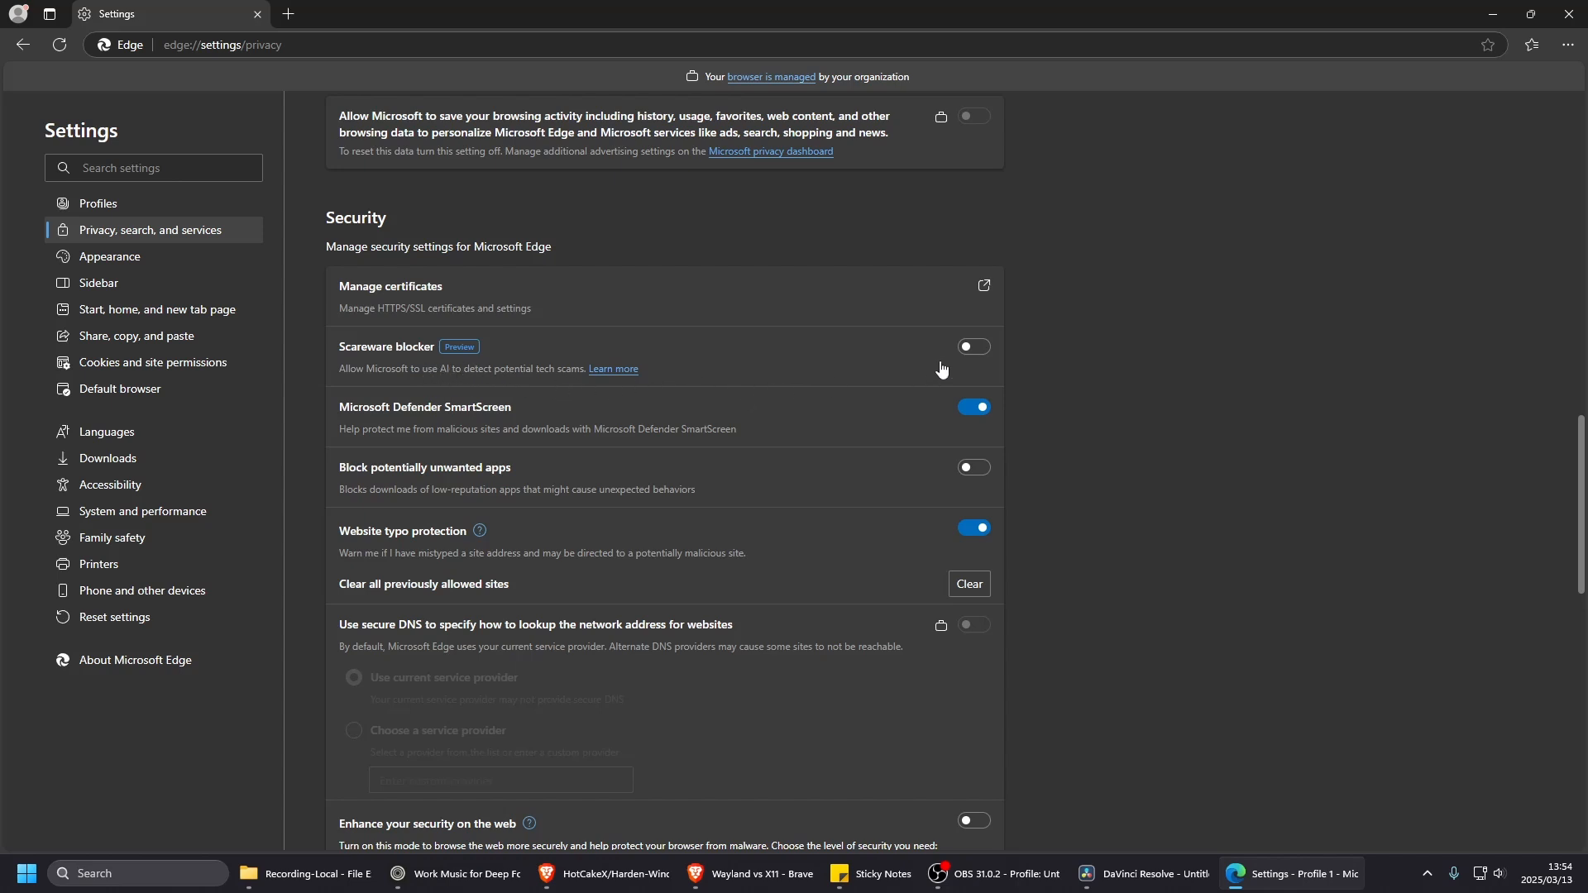
click(975, 348)
click(966, 469)
- Turn on "Enhance your security on the web" and set its level to Strict
scroll(674, 561, down, 1)
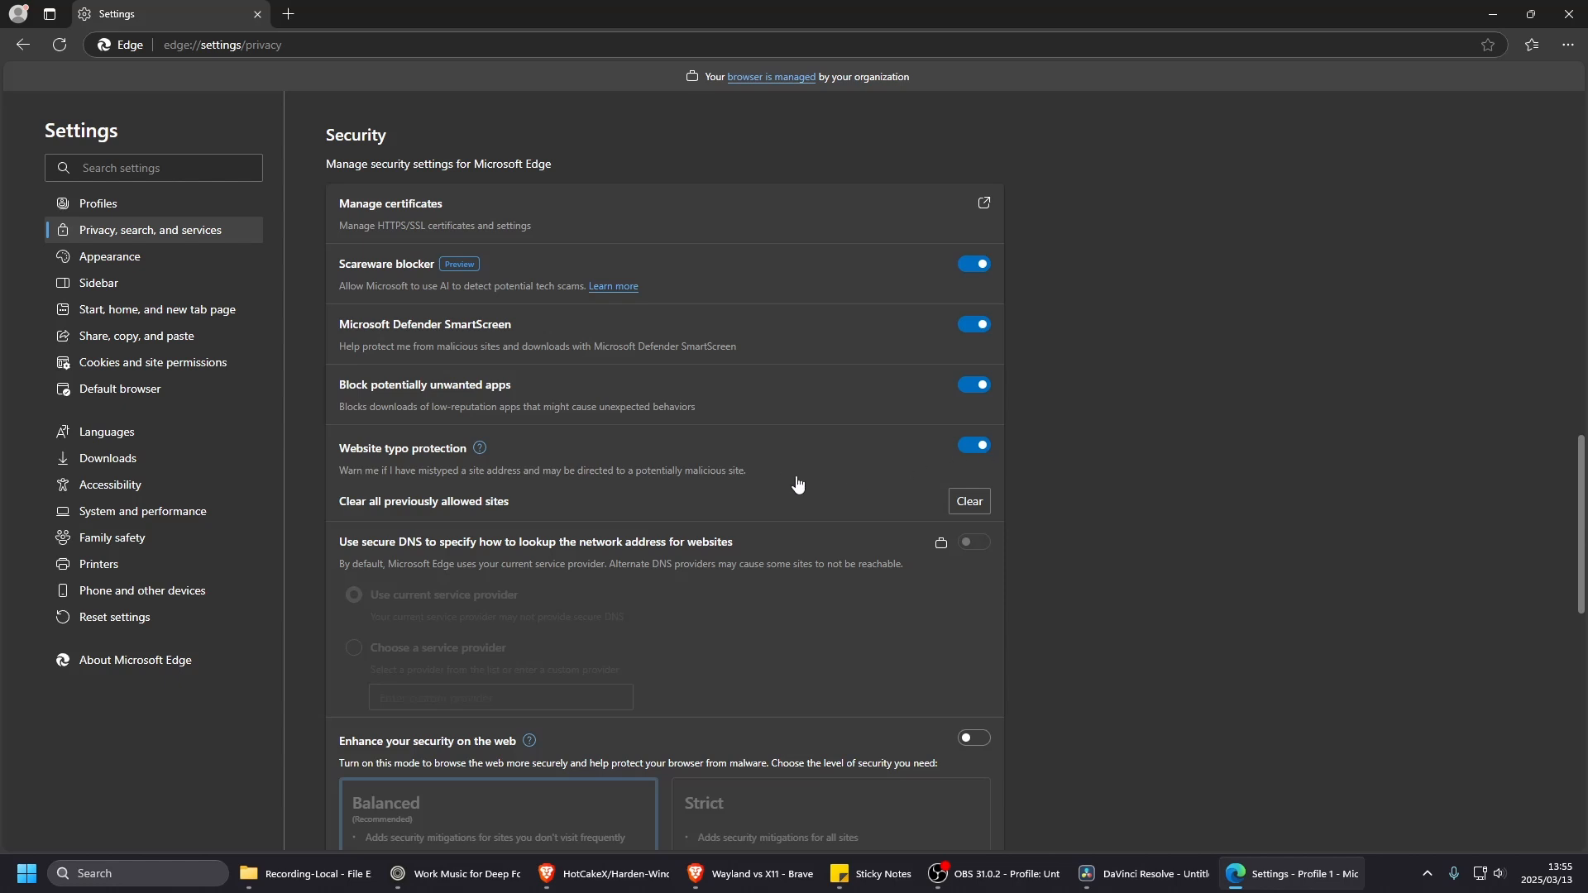
scroll(797, 486, down, 3)
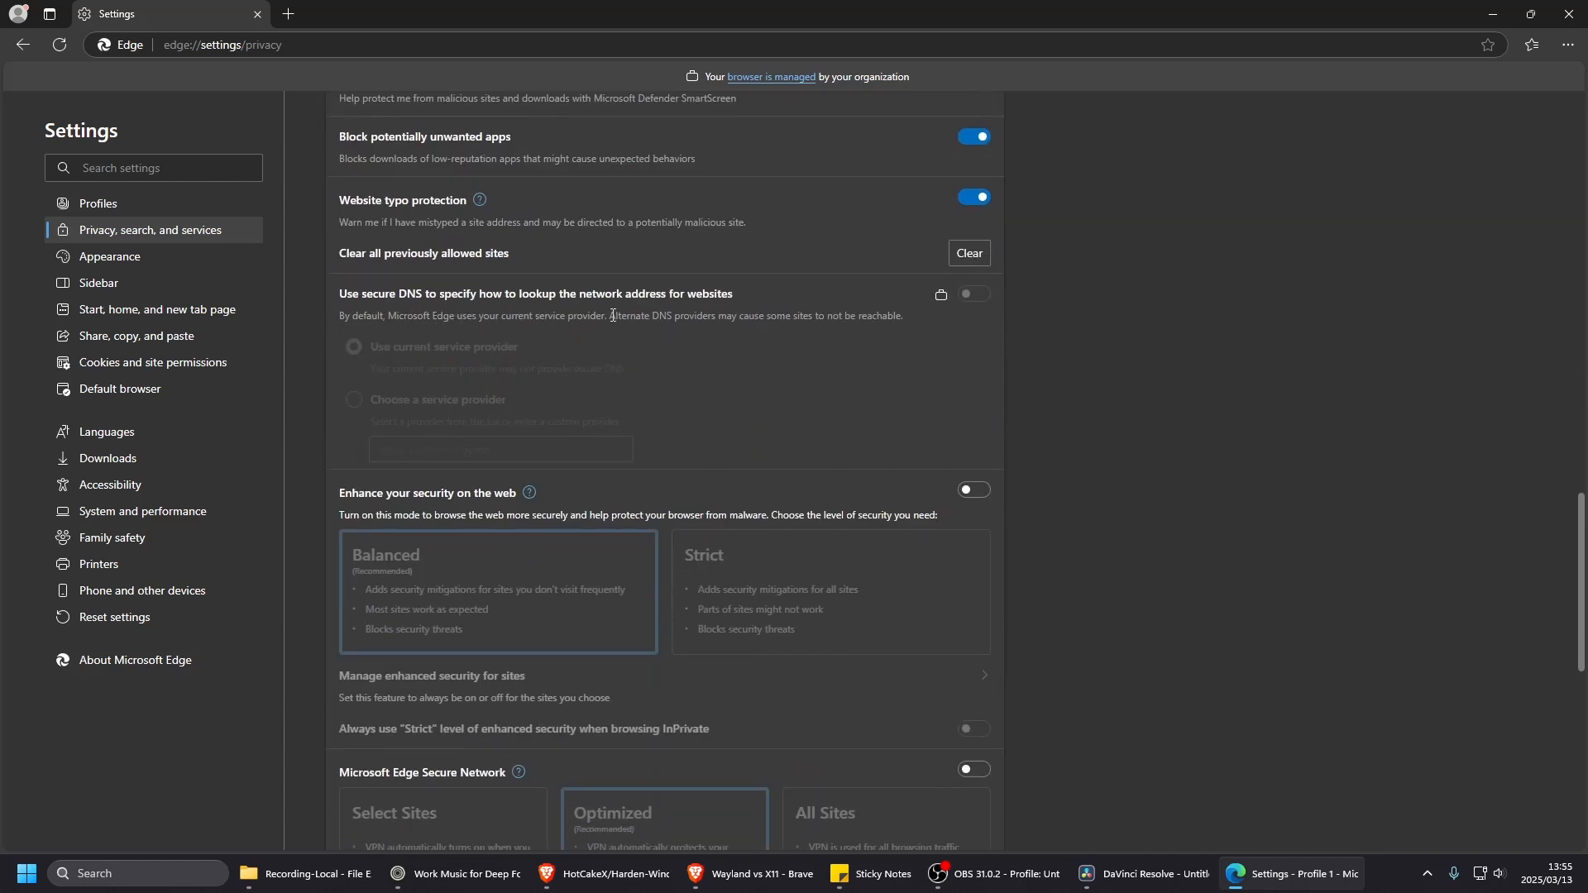
mouse_move(936, 296)
scroll(814, 419, down, 3)
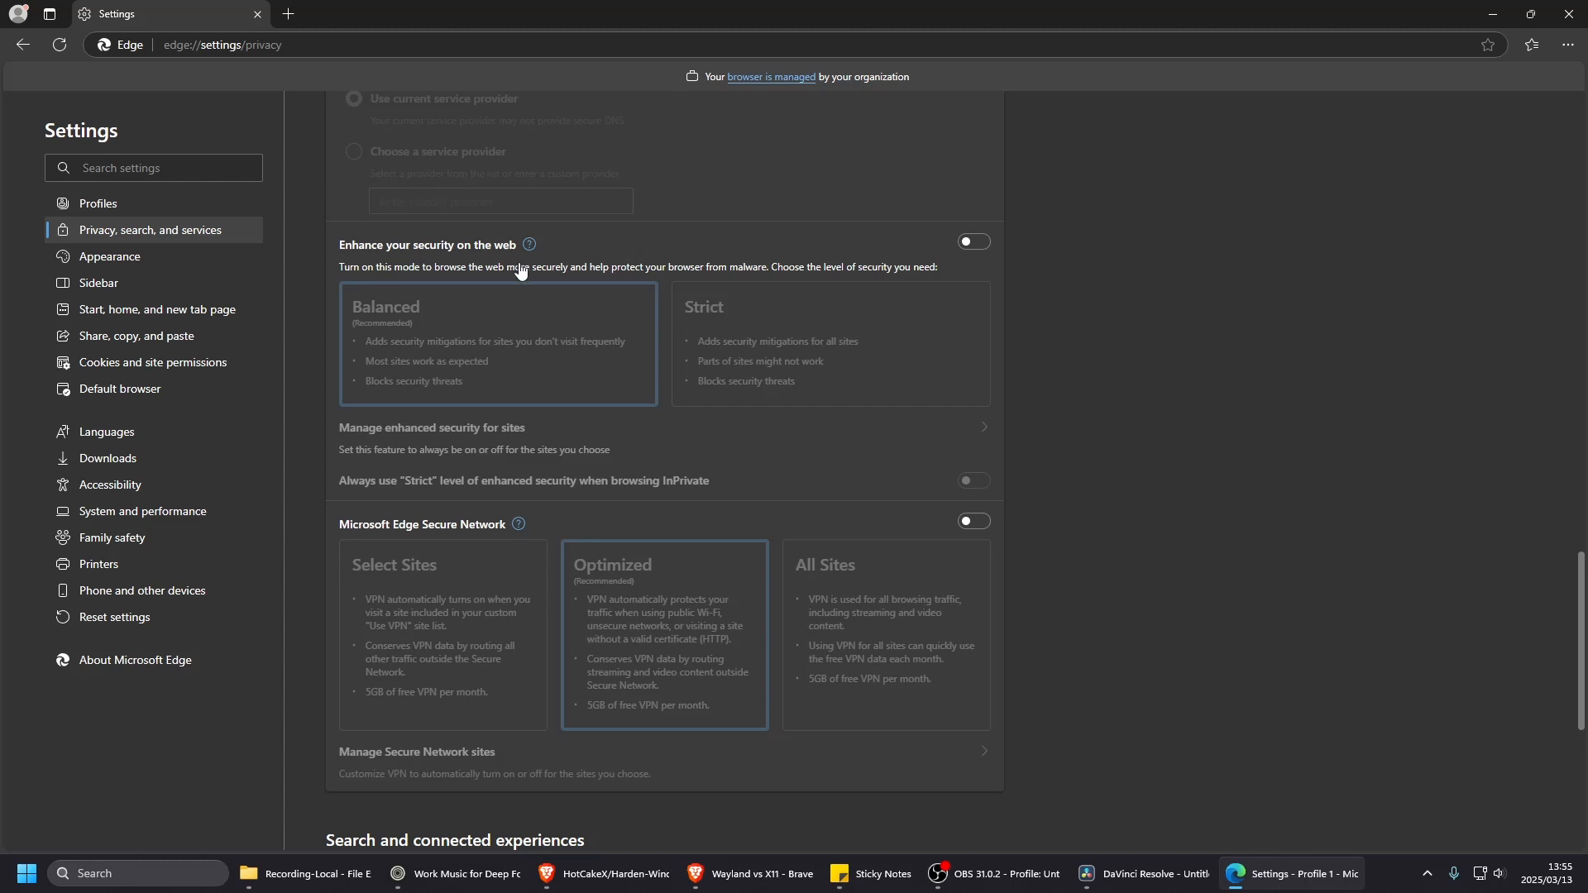
click(974, 244)
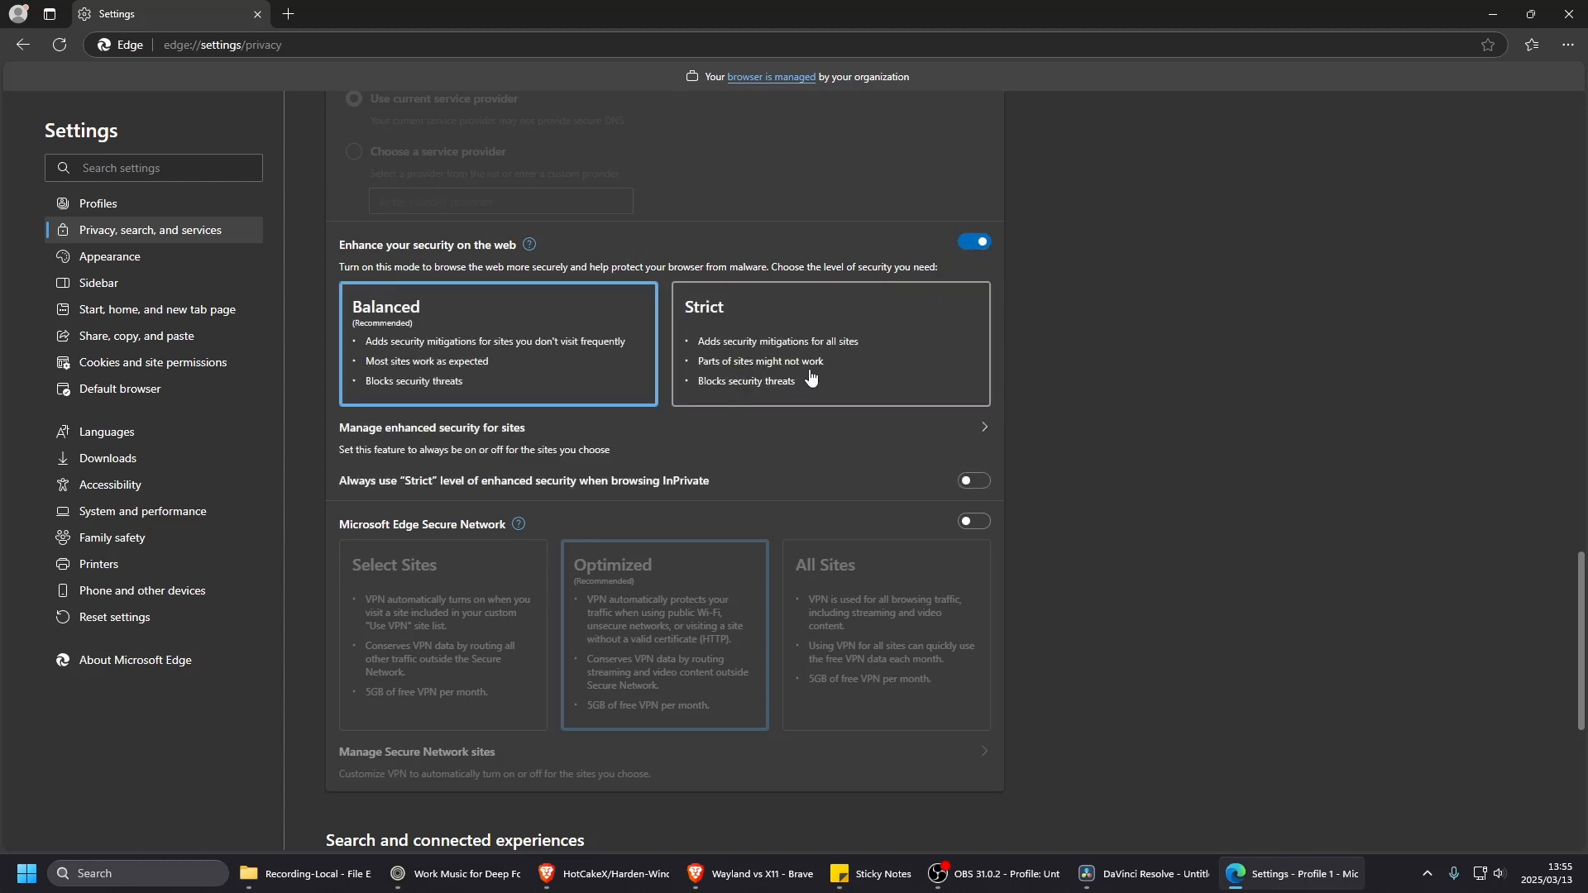
click(705, 365)
- Turn on Microsoft Edge Secure Network and dismiss the Browser essentials pane
scroll(673, 440, down, 3)
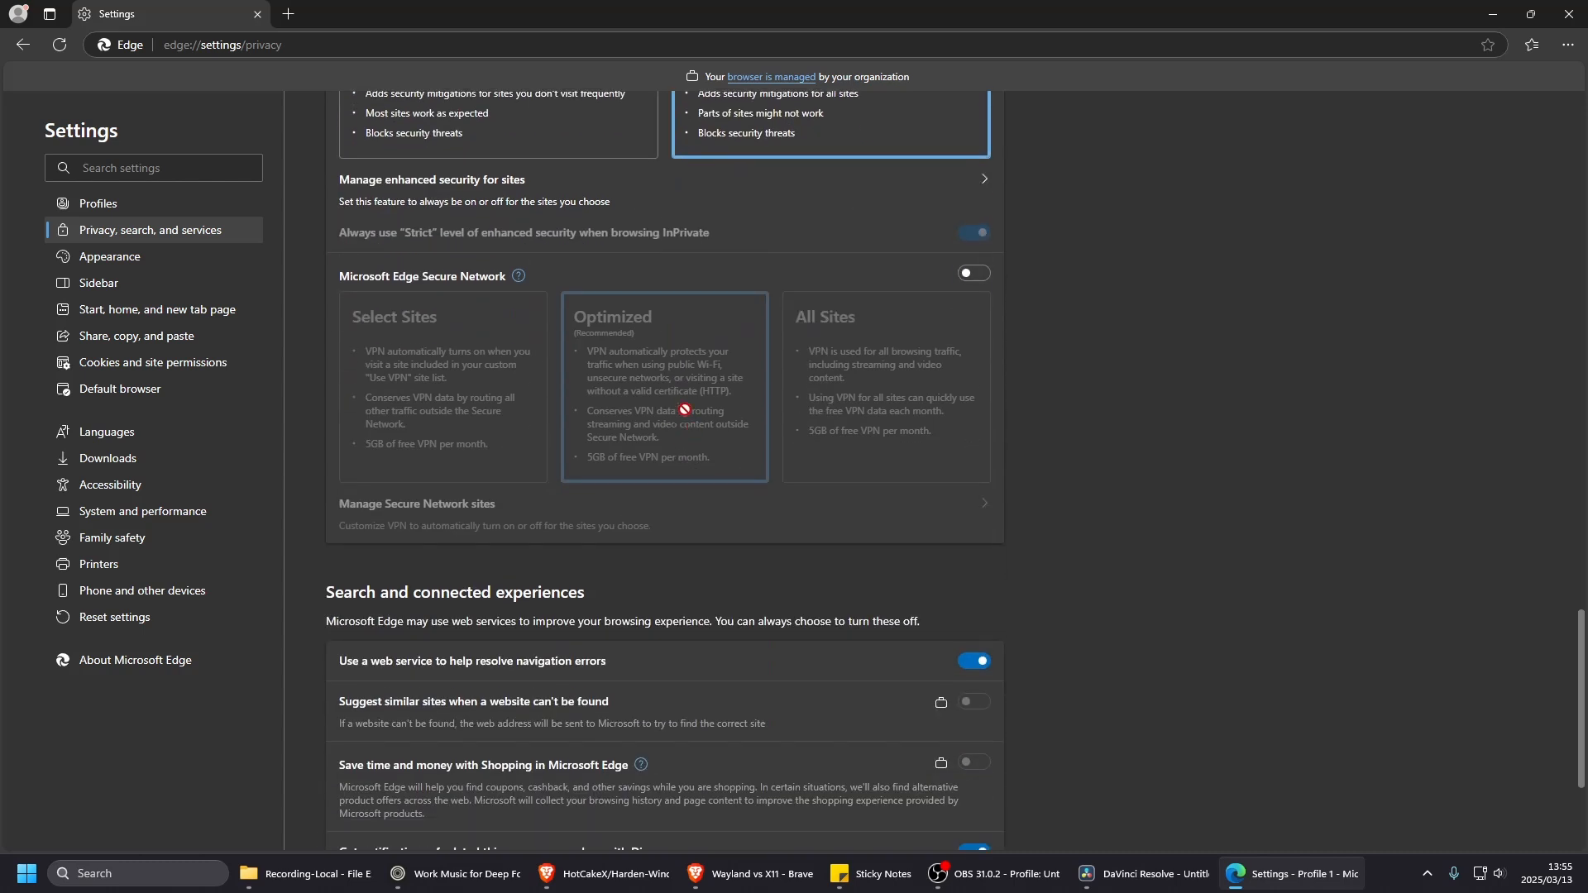
scroll(685, 409, up, 2)
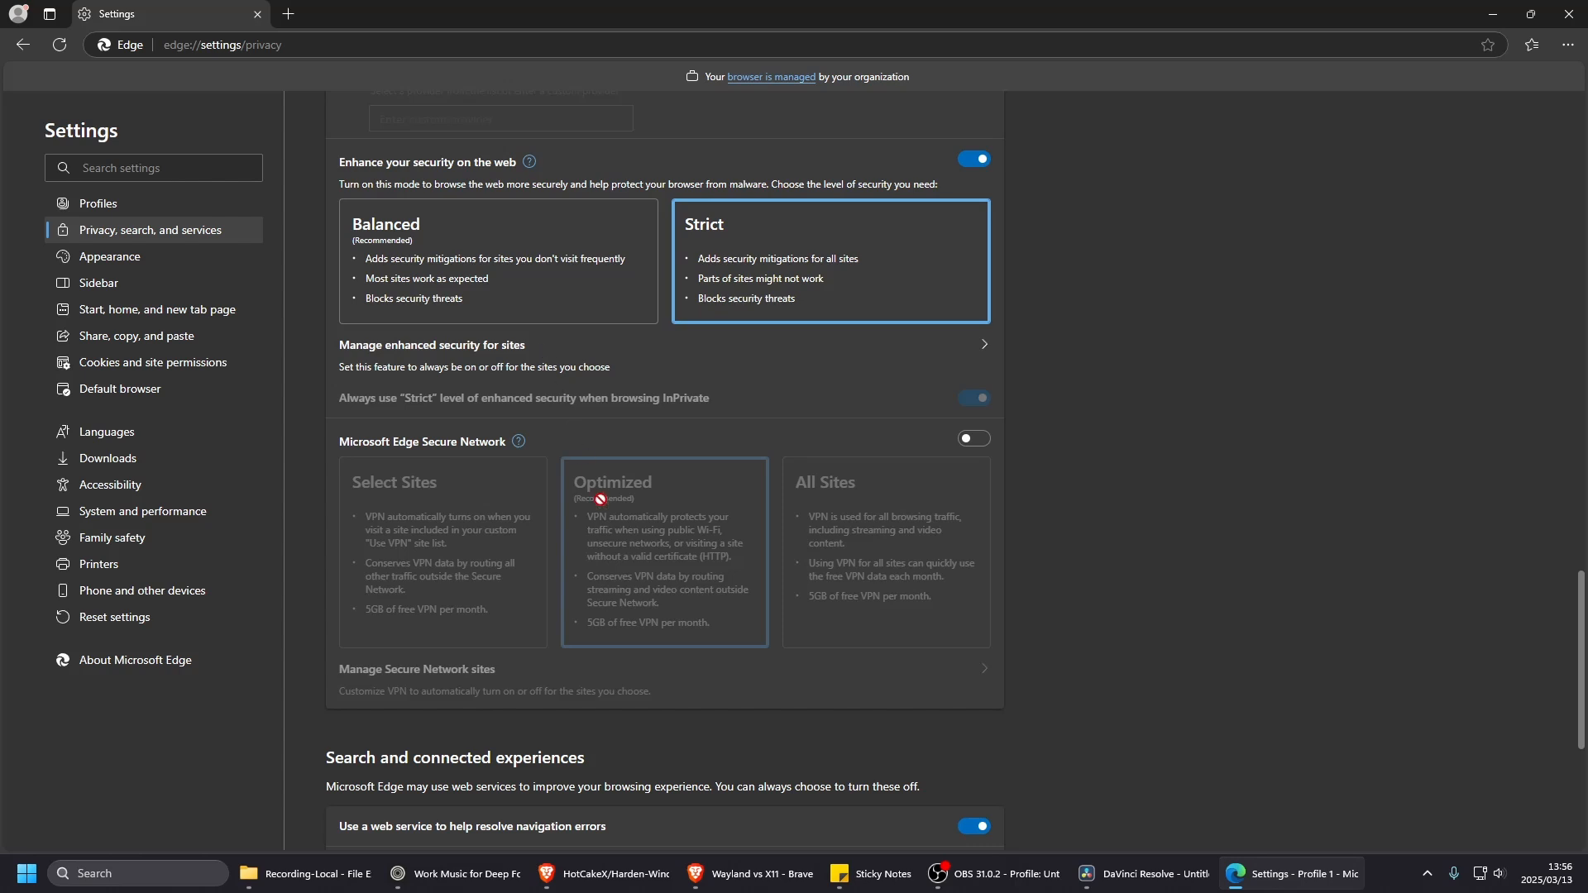
scroll(603, 500, down, 2)
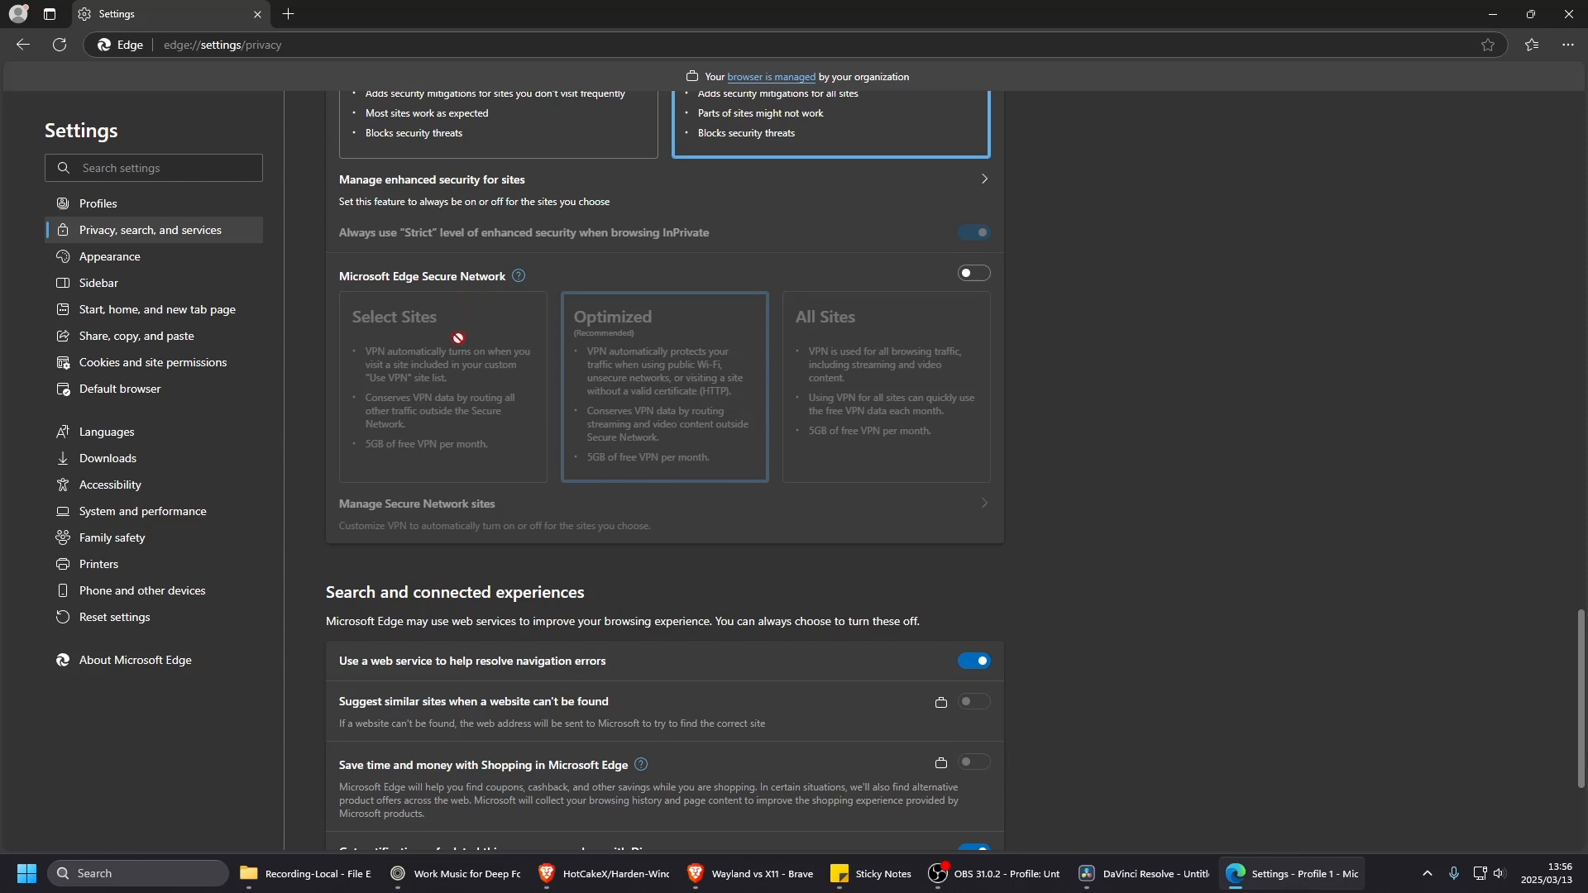
click(974, 274)
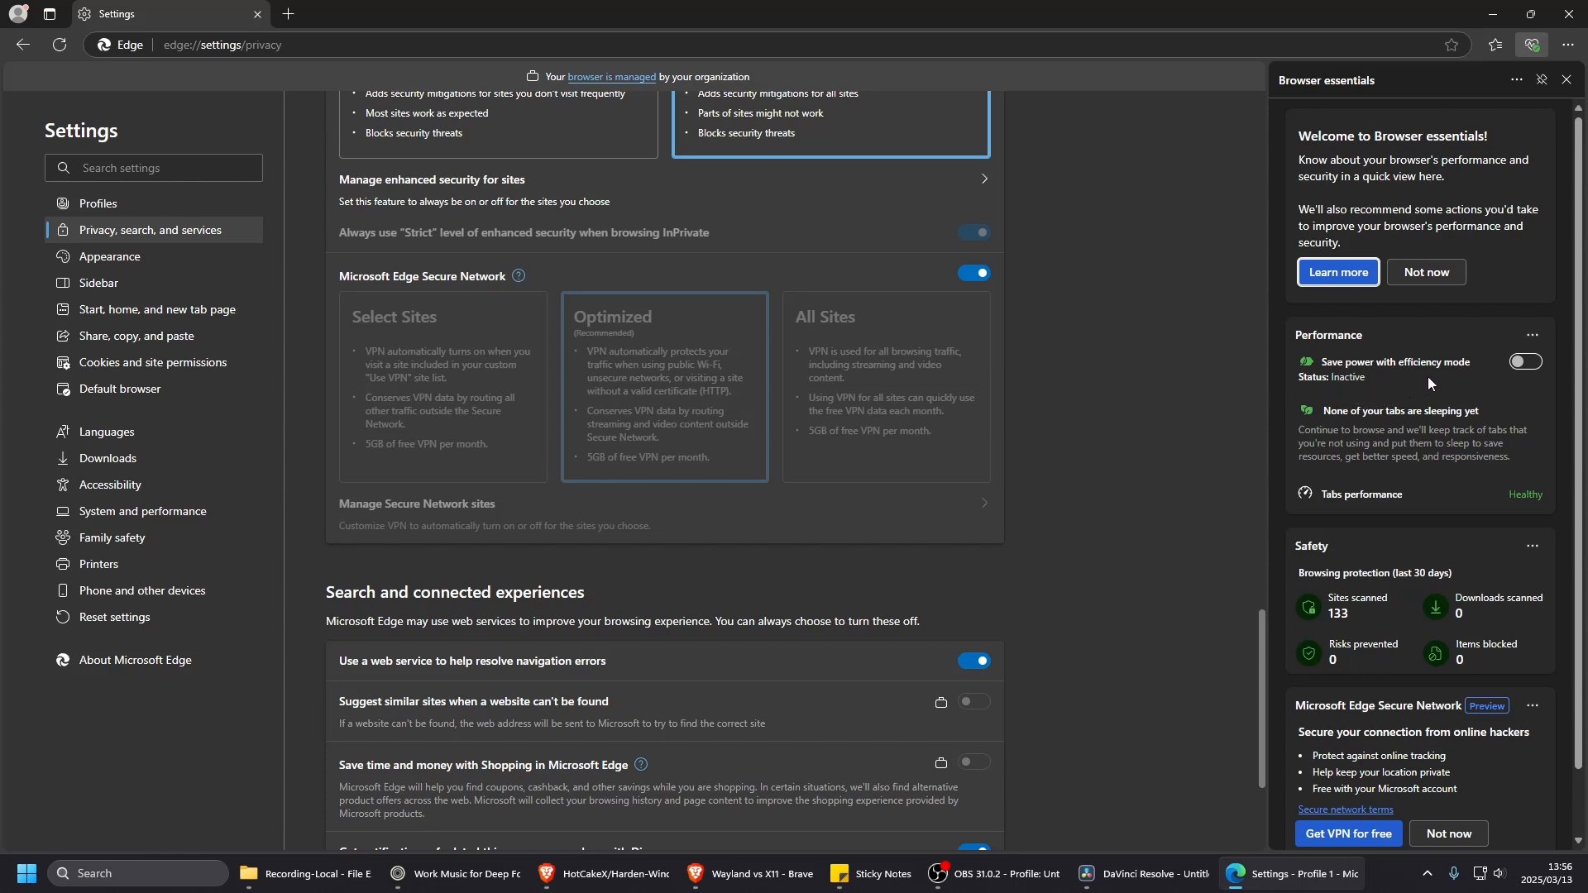
scroll(1394, 477, down, 1)
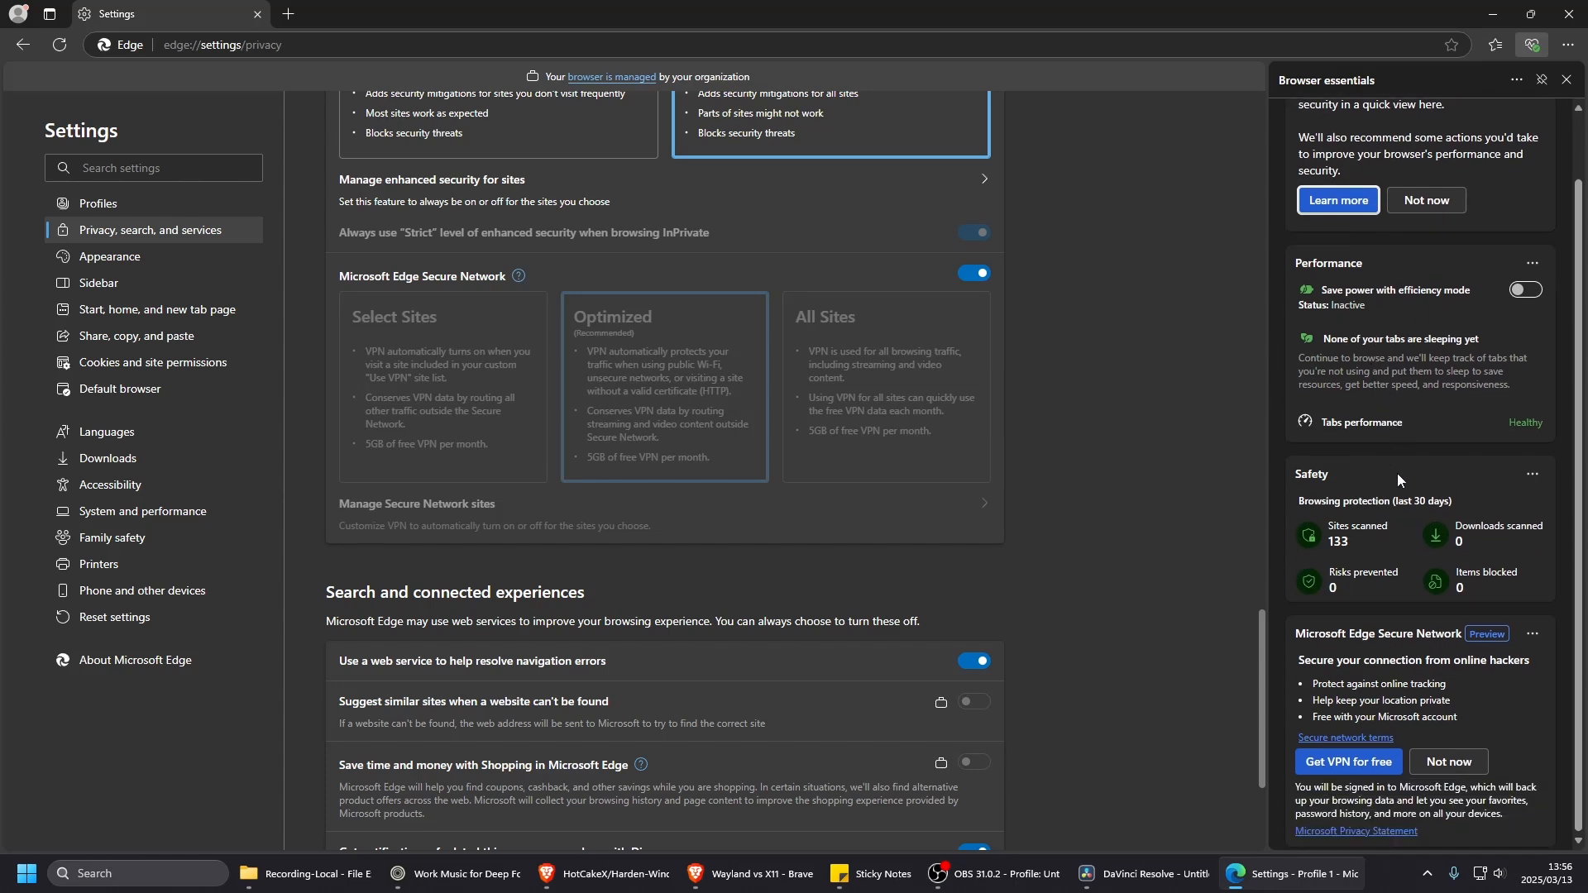
scroll(1398, 479, up, 1)
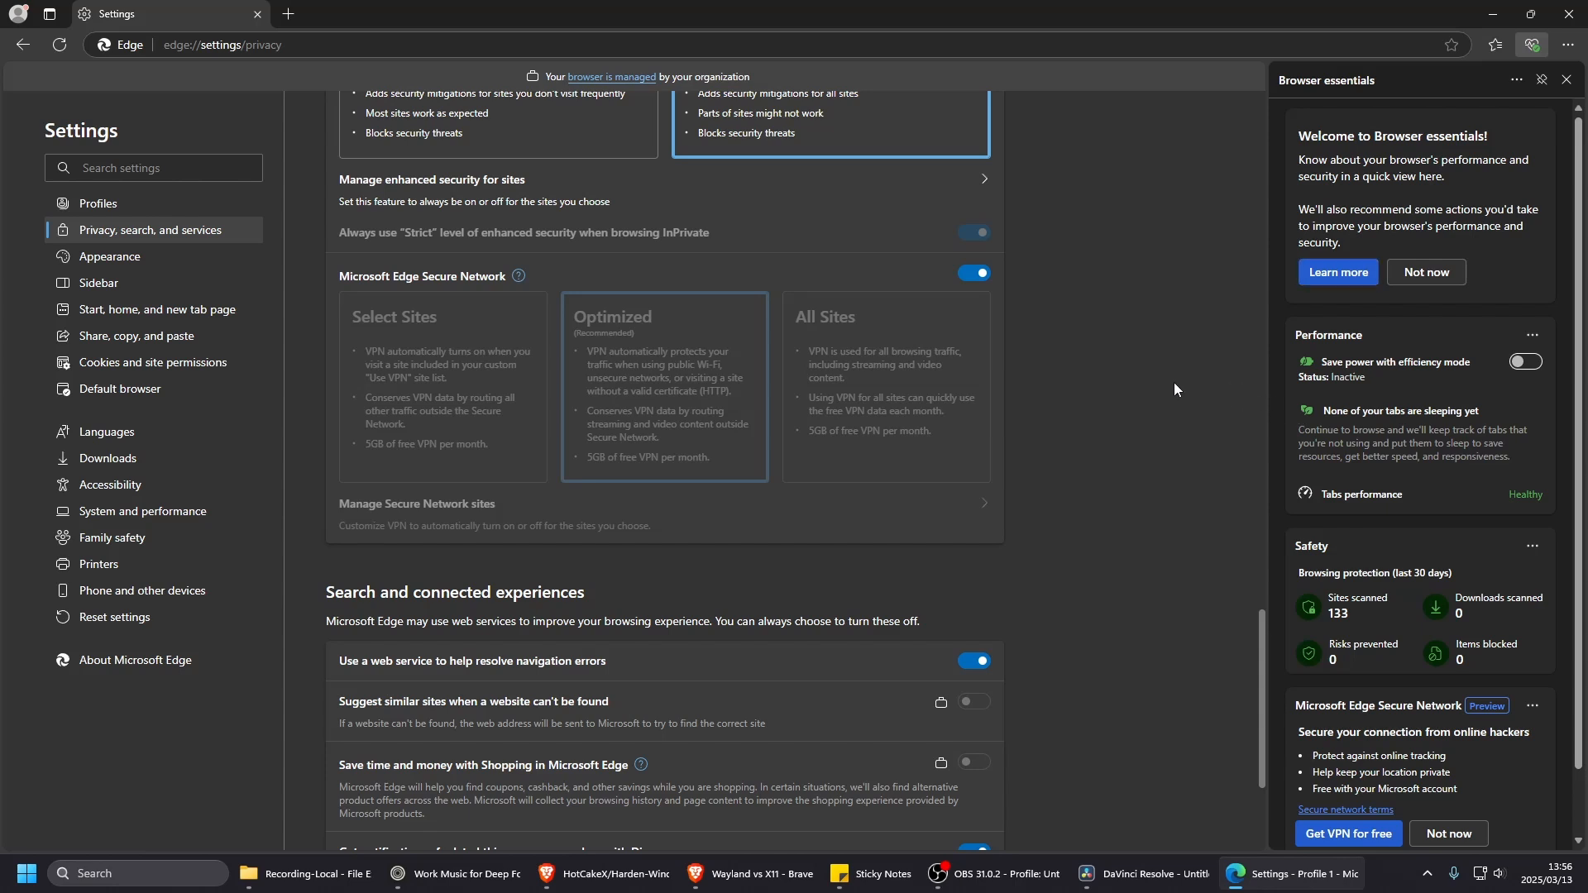
click(1566, 79)
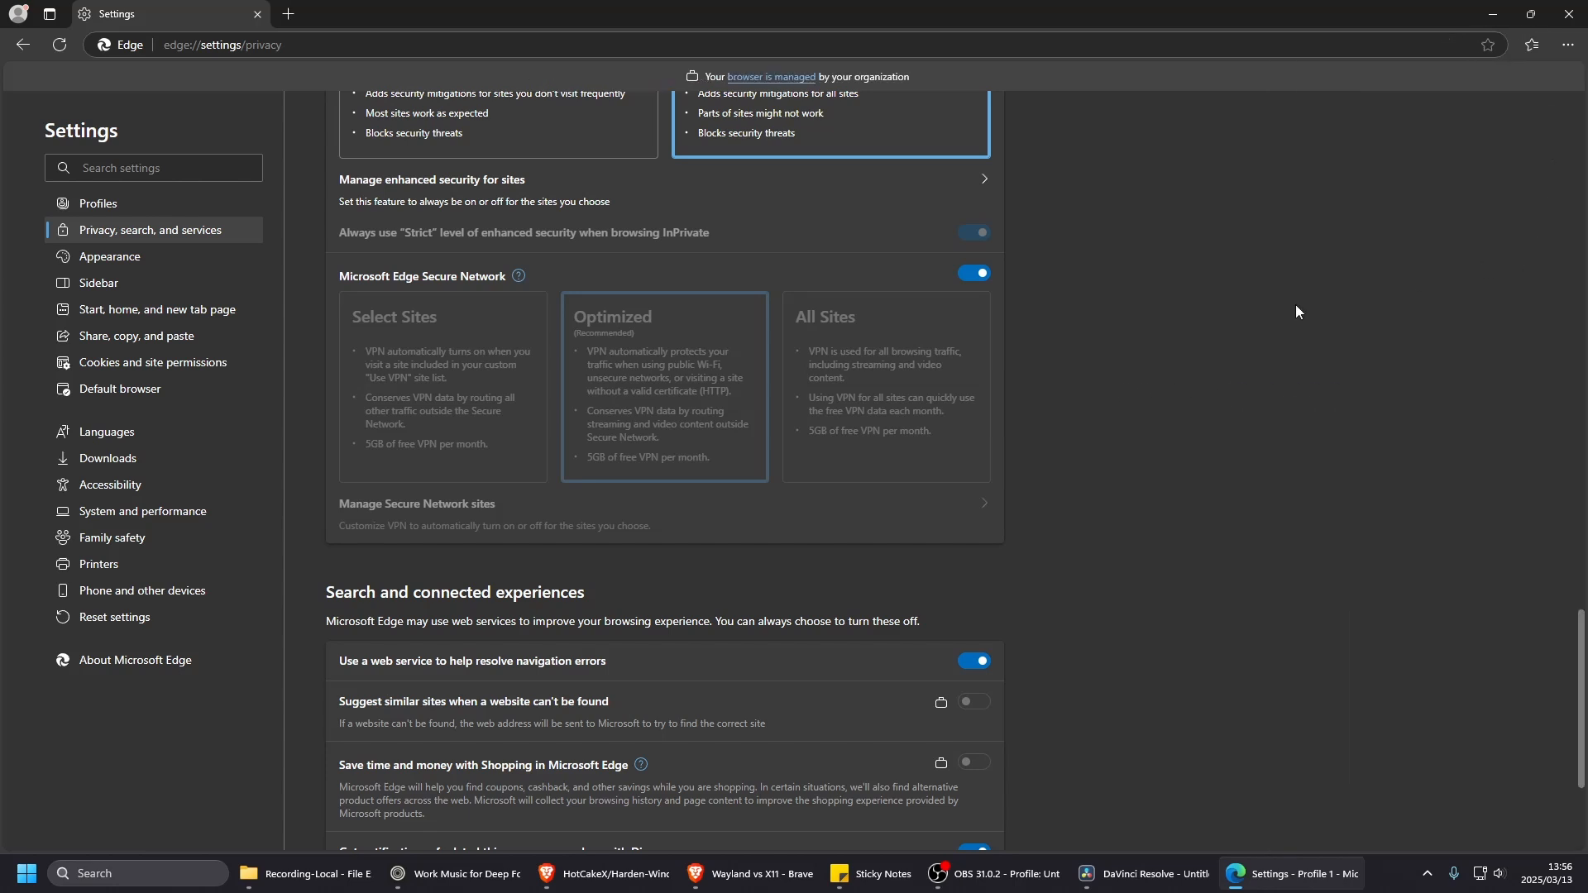
- Toggle Secure Network off and back on, and try the efficiency mode switch in Browser essentials
click(981, 273)
click(981, 276)
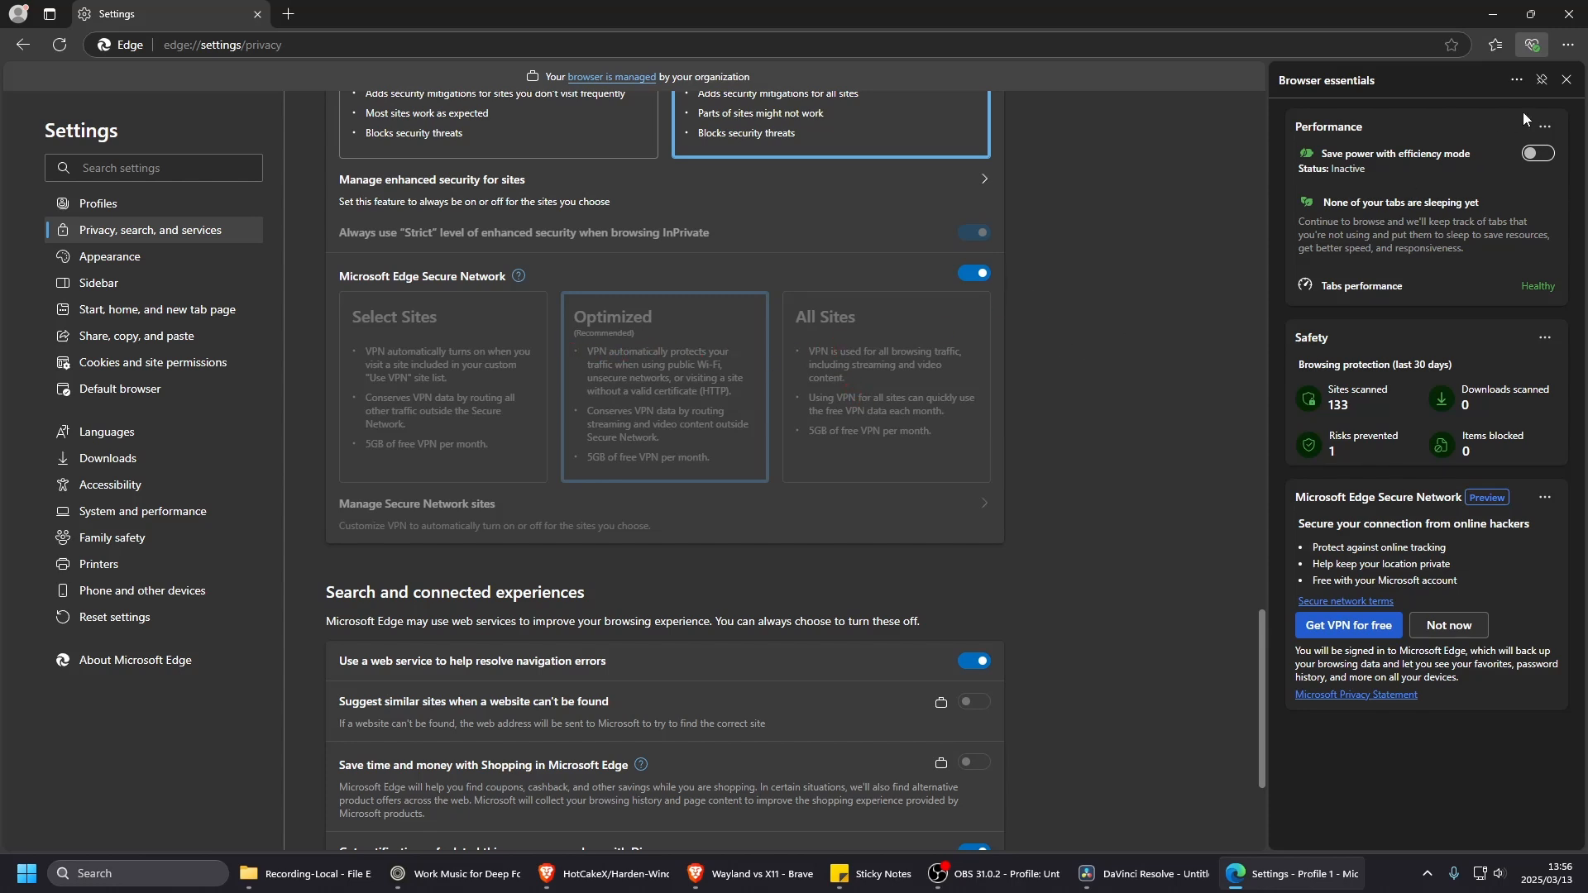
click(1543, 156)
click(1544, 156)
click(1566, 80)
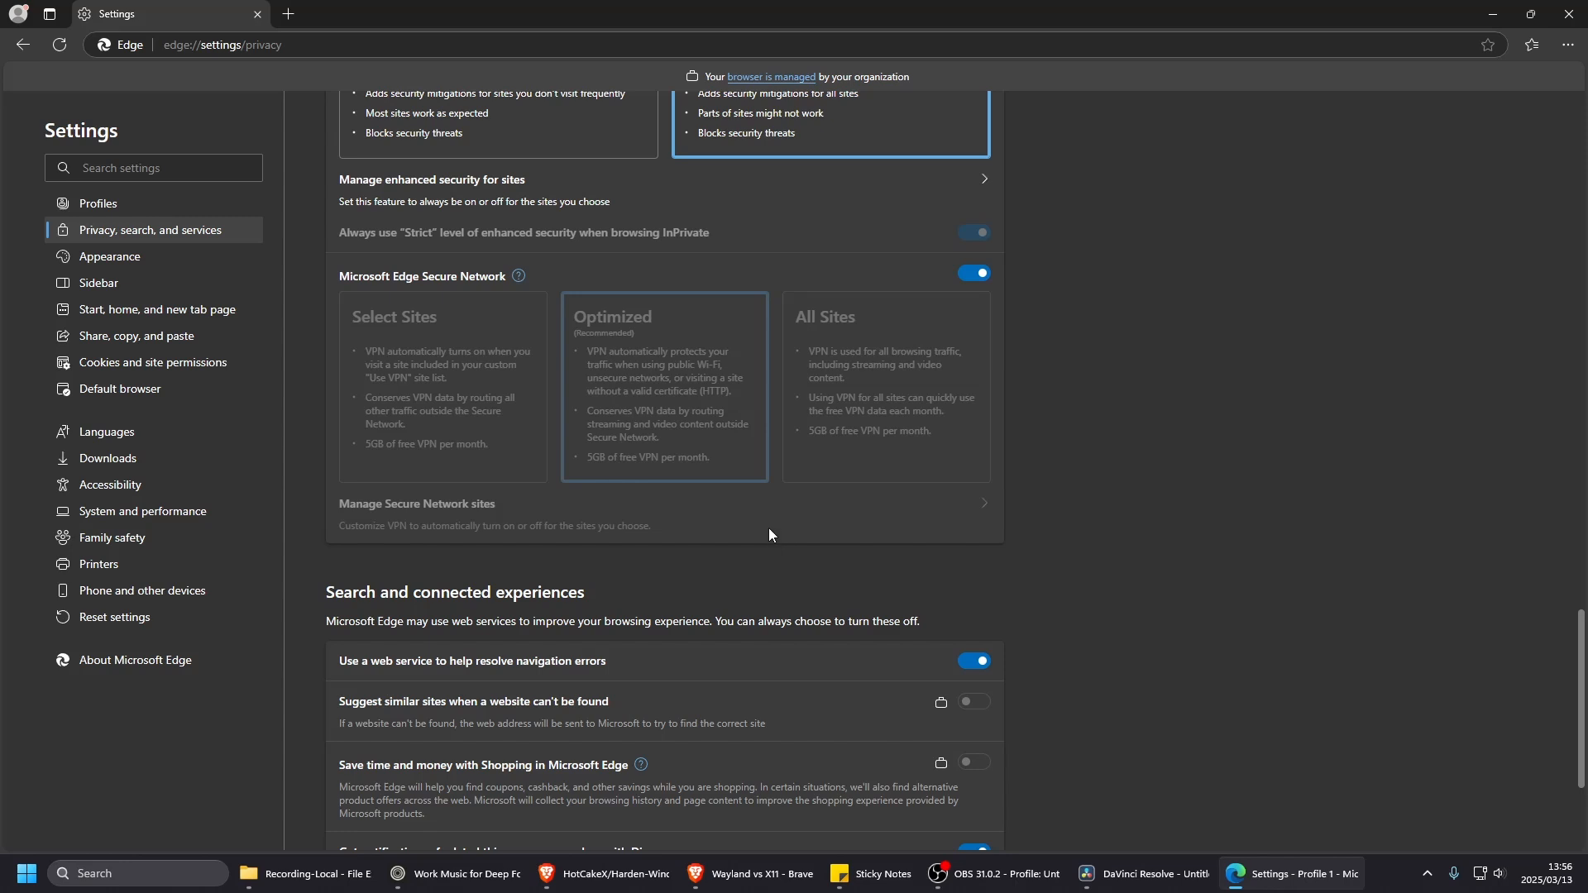
- Turn off Discover notifications, the web service for navigation errors, and tab organization help under "Search and connected experiences"
scroll(747, 520, down, 2)
scroll(786, 463, up, 2)
scroll(719, 494, down, 3)
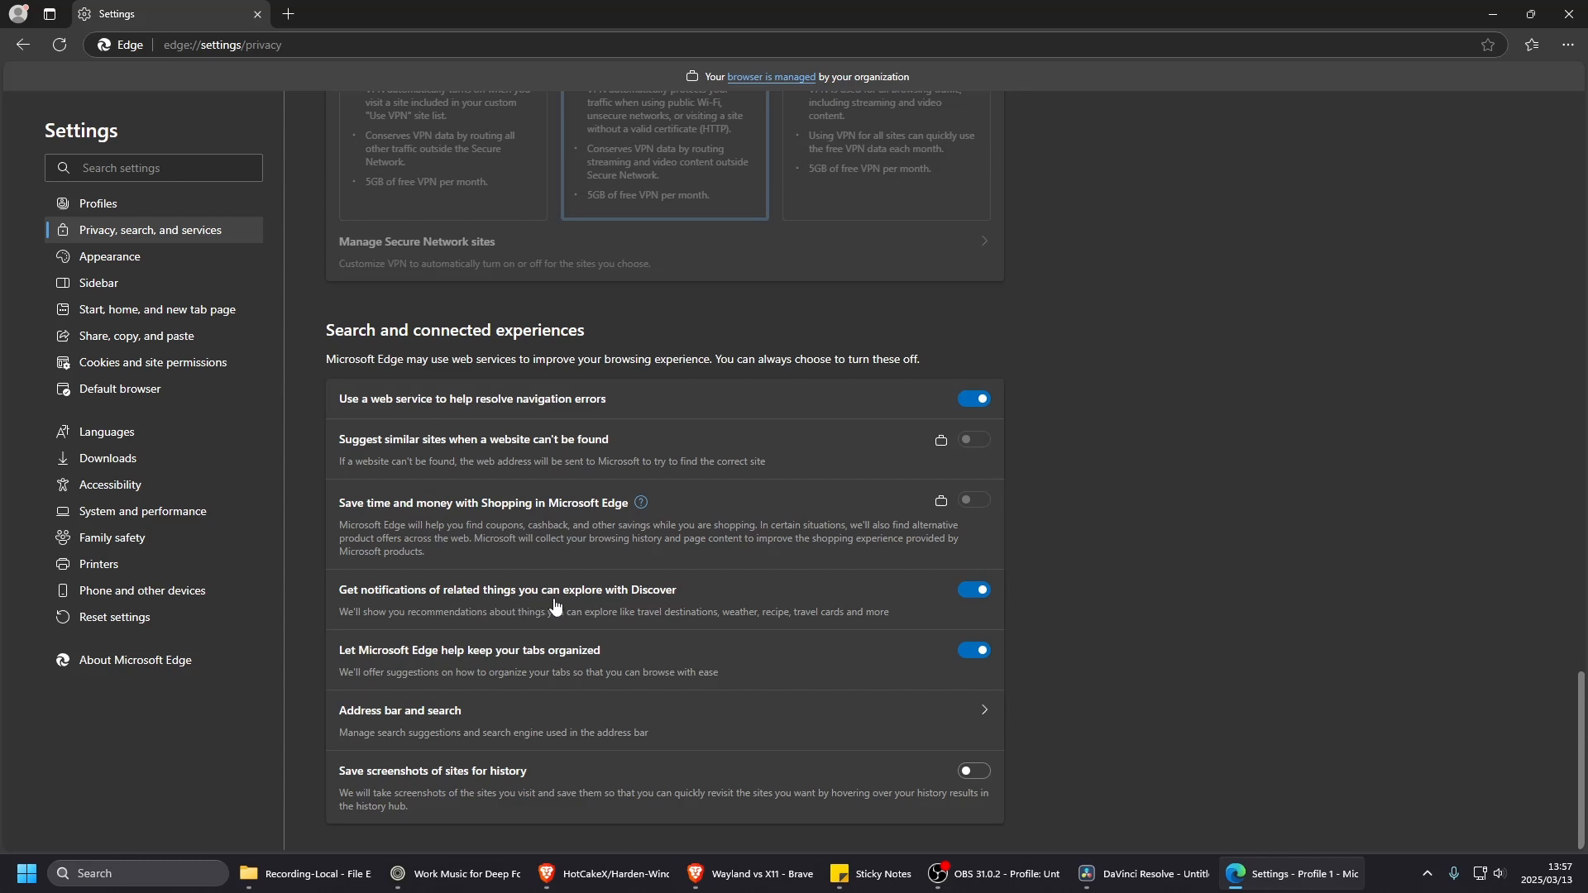
click(973, 597)
click(969, 401)
click(969, 656)
- Look over the privacy page once more, and examine the Appearance and Sidebar settings
scroll(951, 722, up, 7)
scroll(949, 722, up, 20)
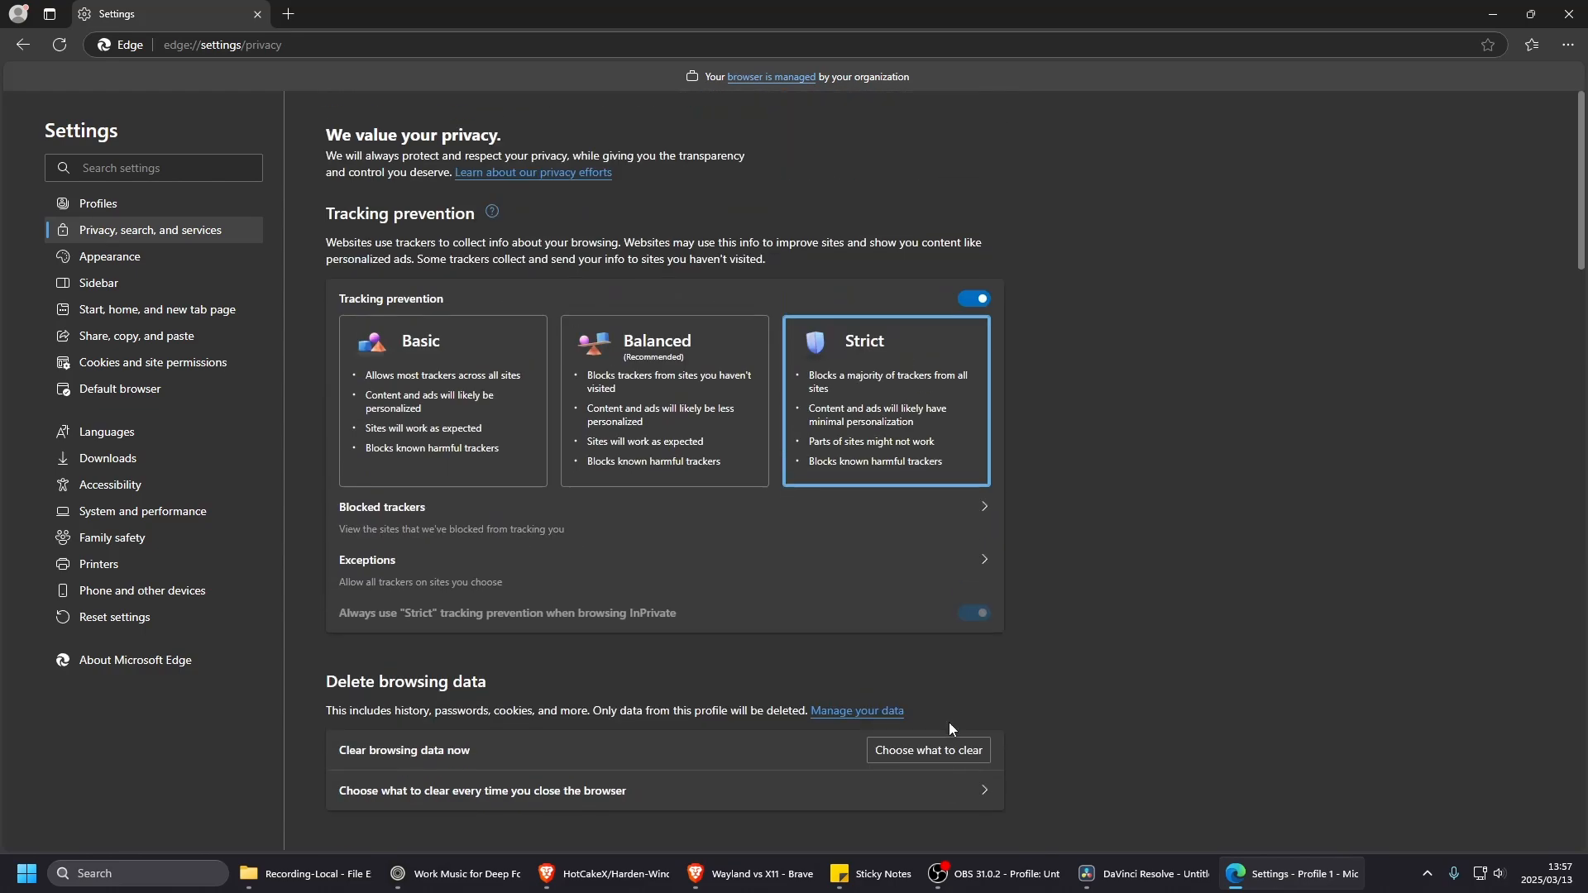
scroll(950, 722, down, 10)
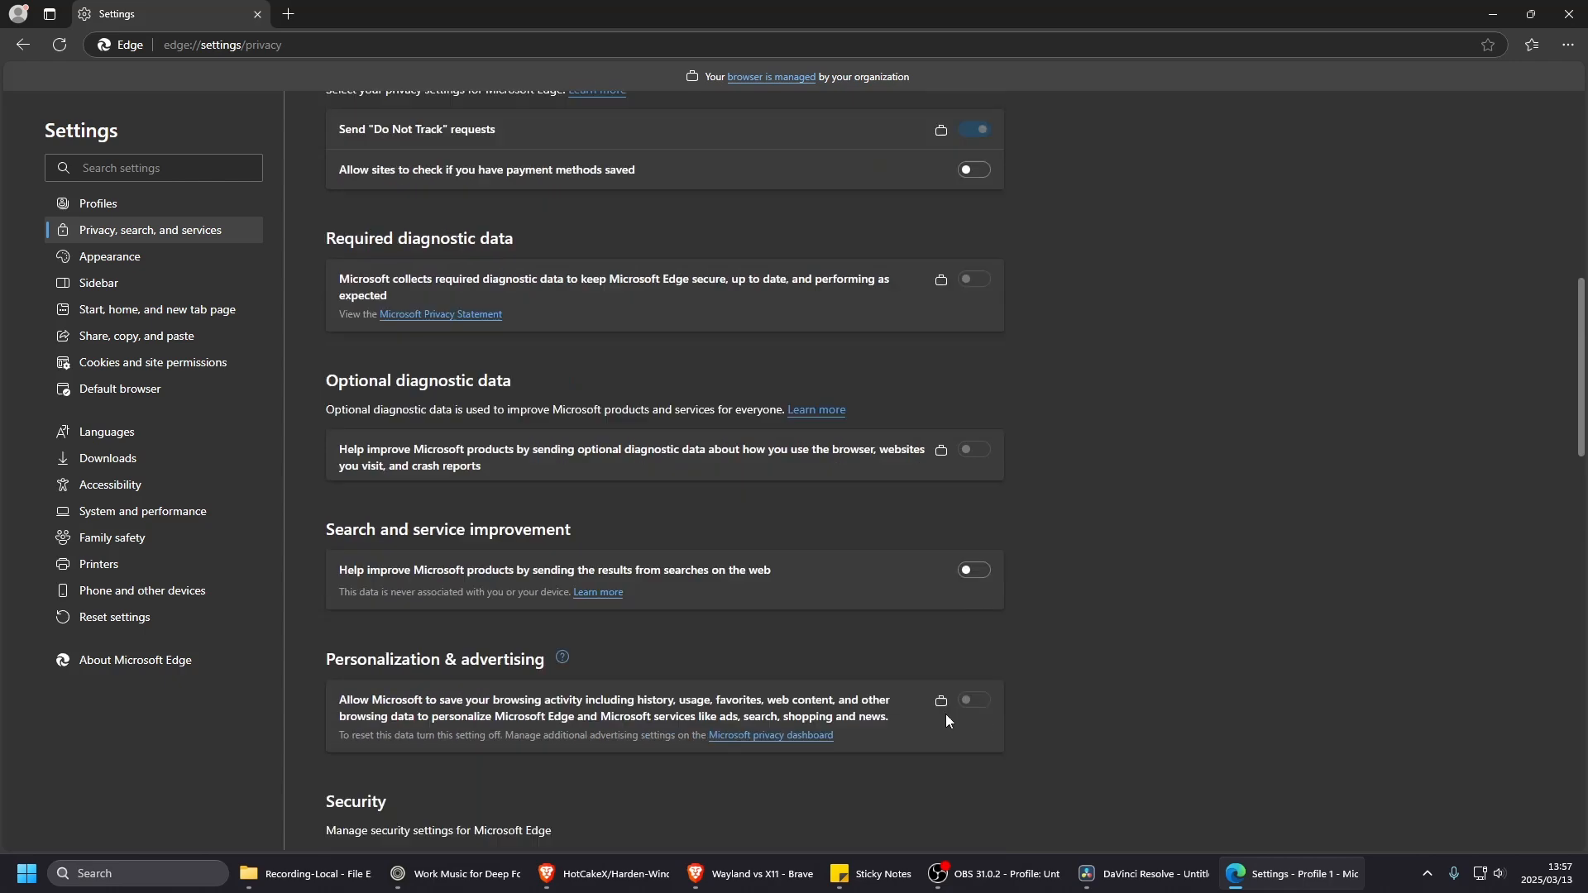
scroll(945, 713, up, 10)
click(127, 262)
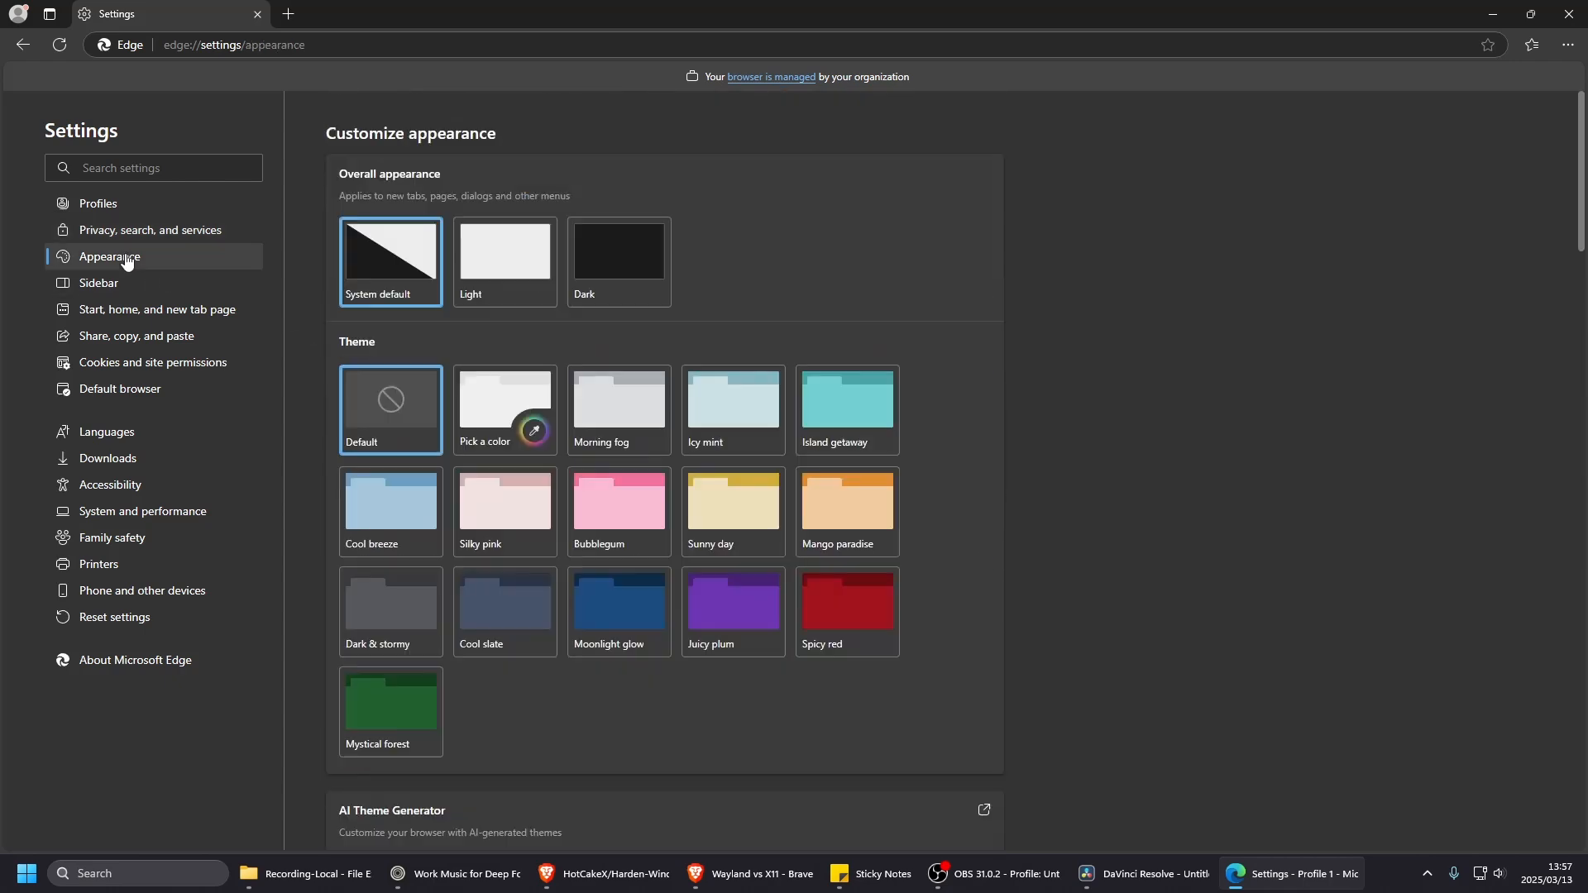
scroll(565, 575, down, 7)
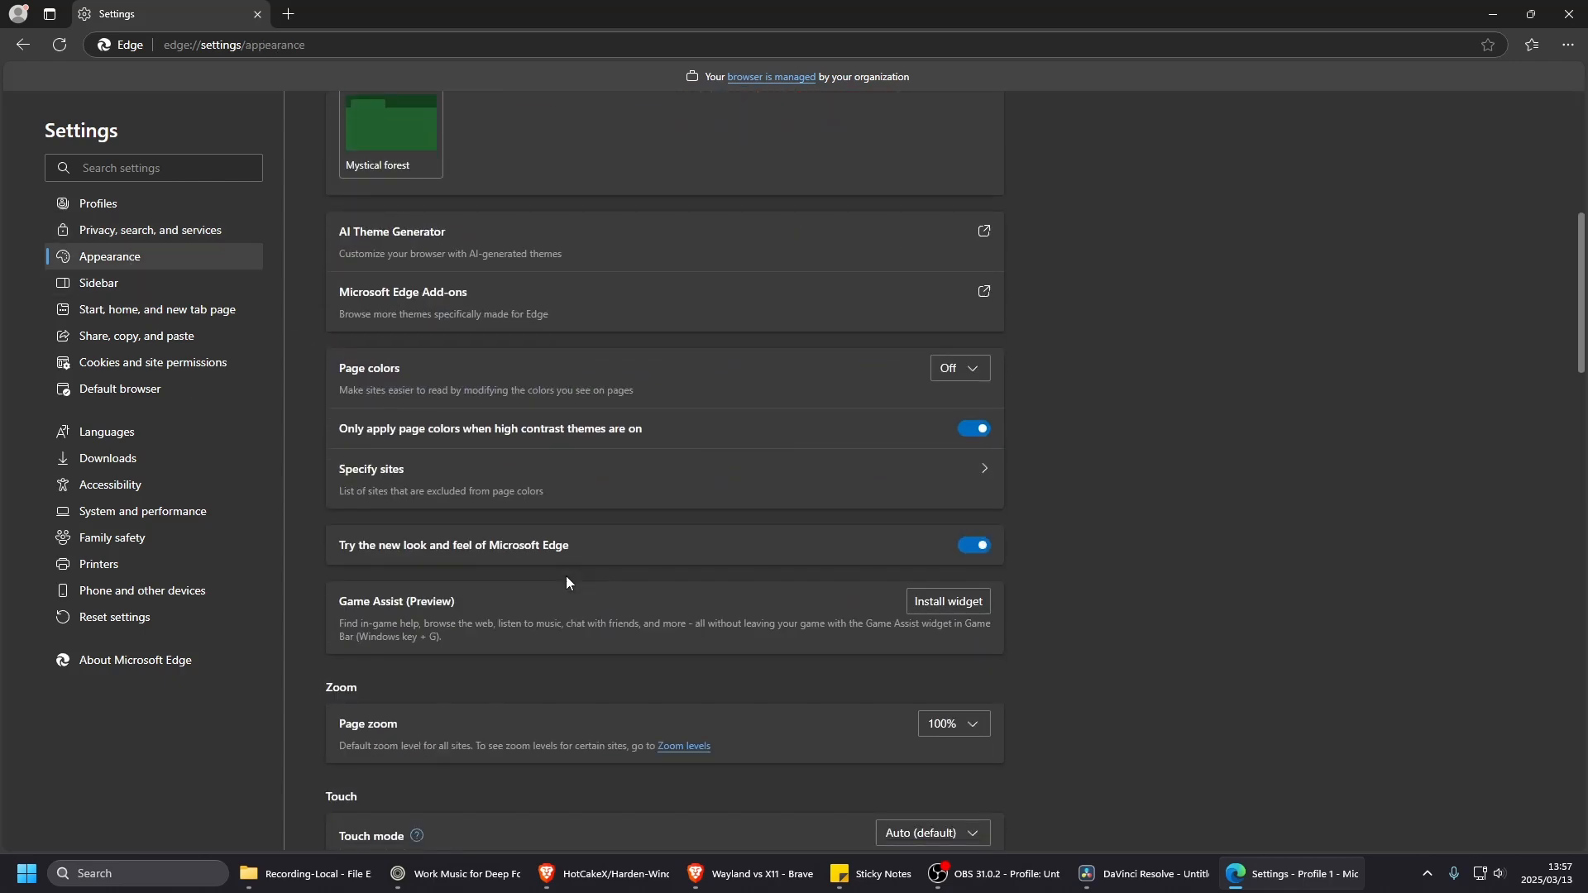
scroll(566, 576, down, 5)
scroll(566, 579, up, 1)
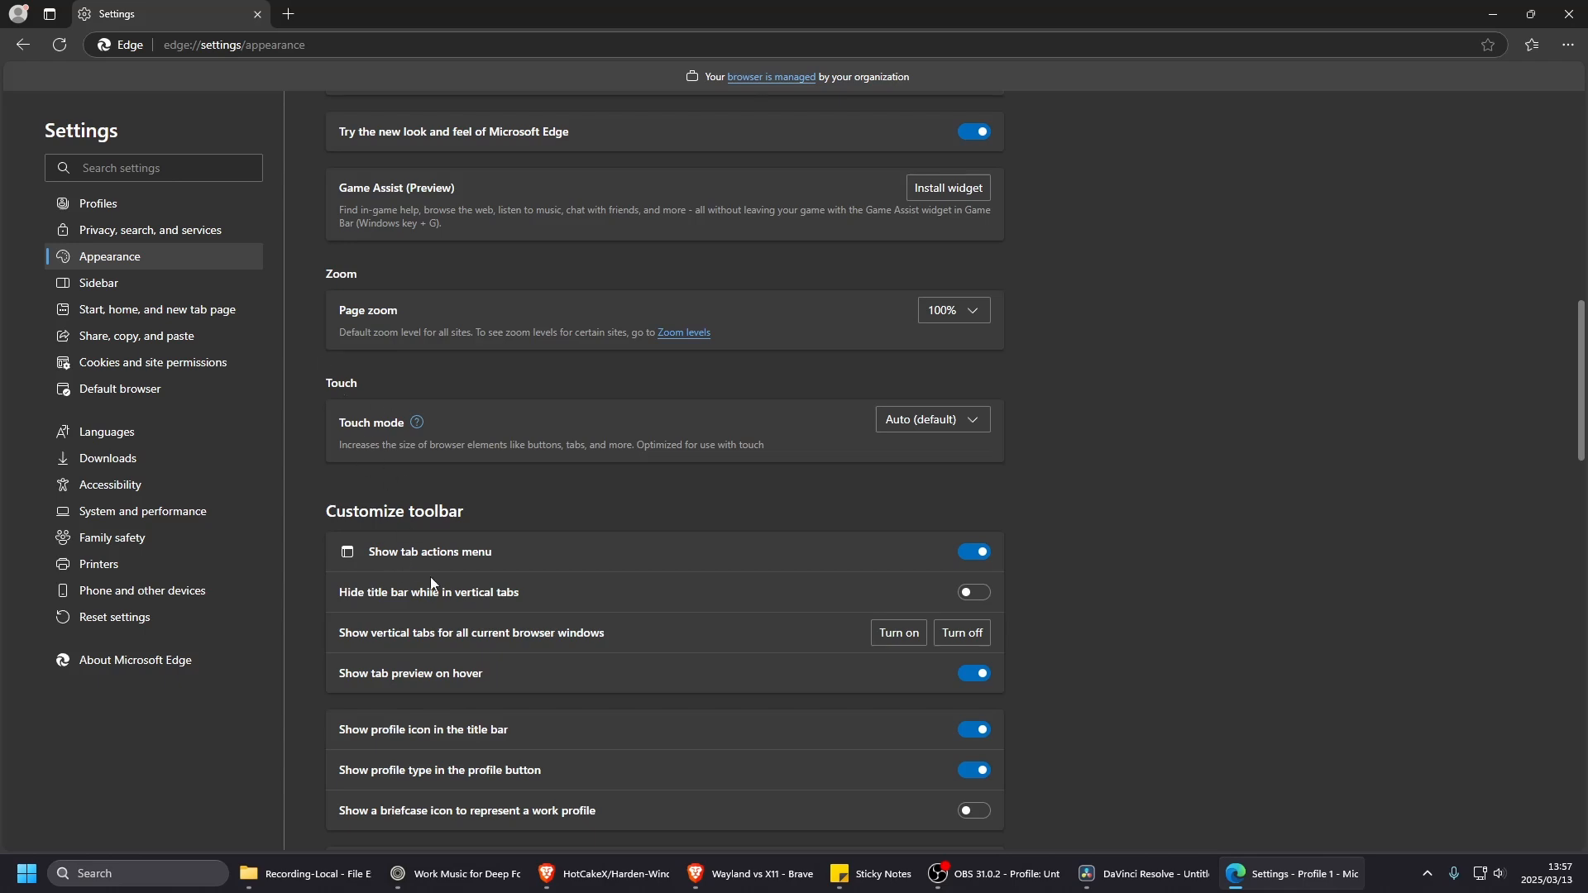
scroll(608, 666, down, 10)
scroll(608, 667, down, 8)
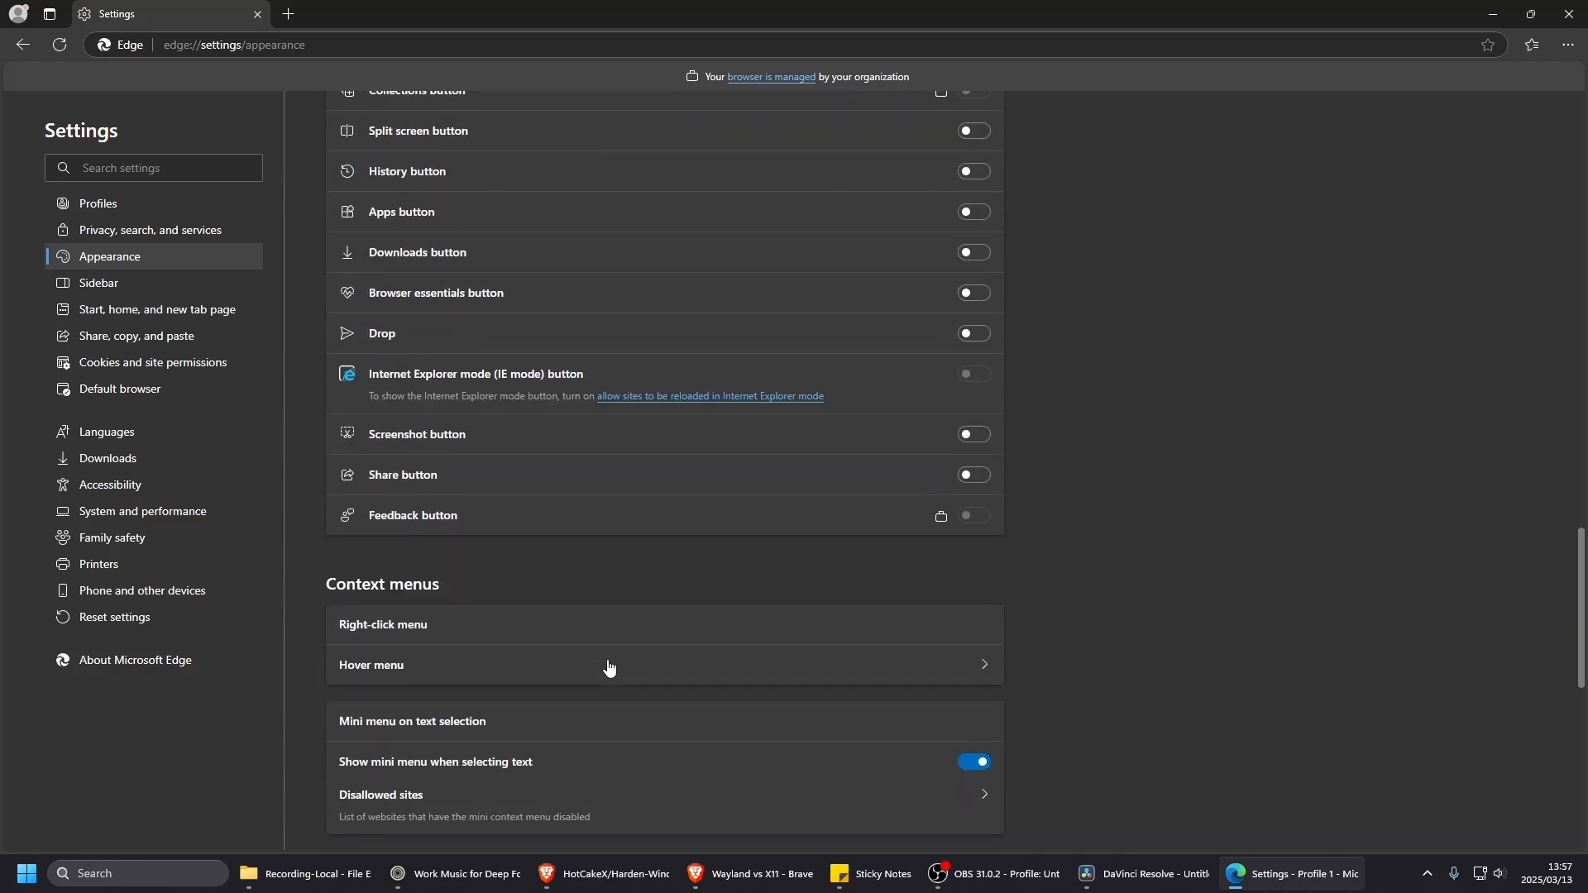
click(103, 286)
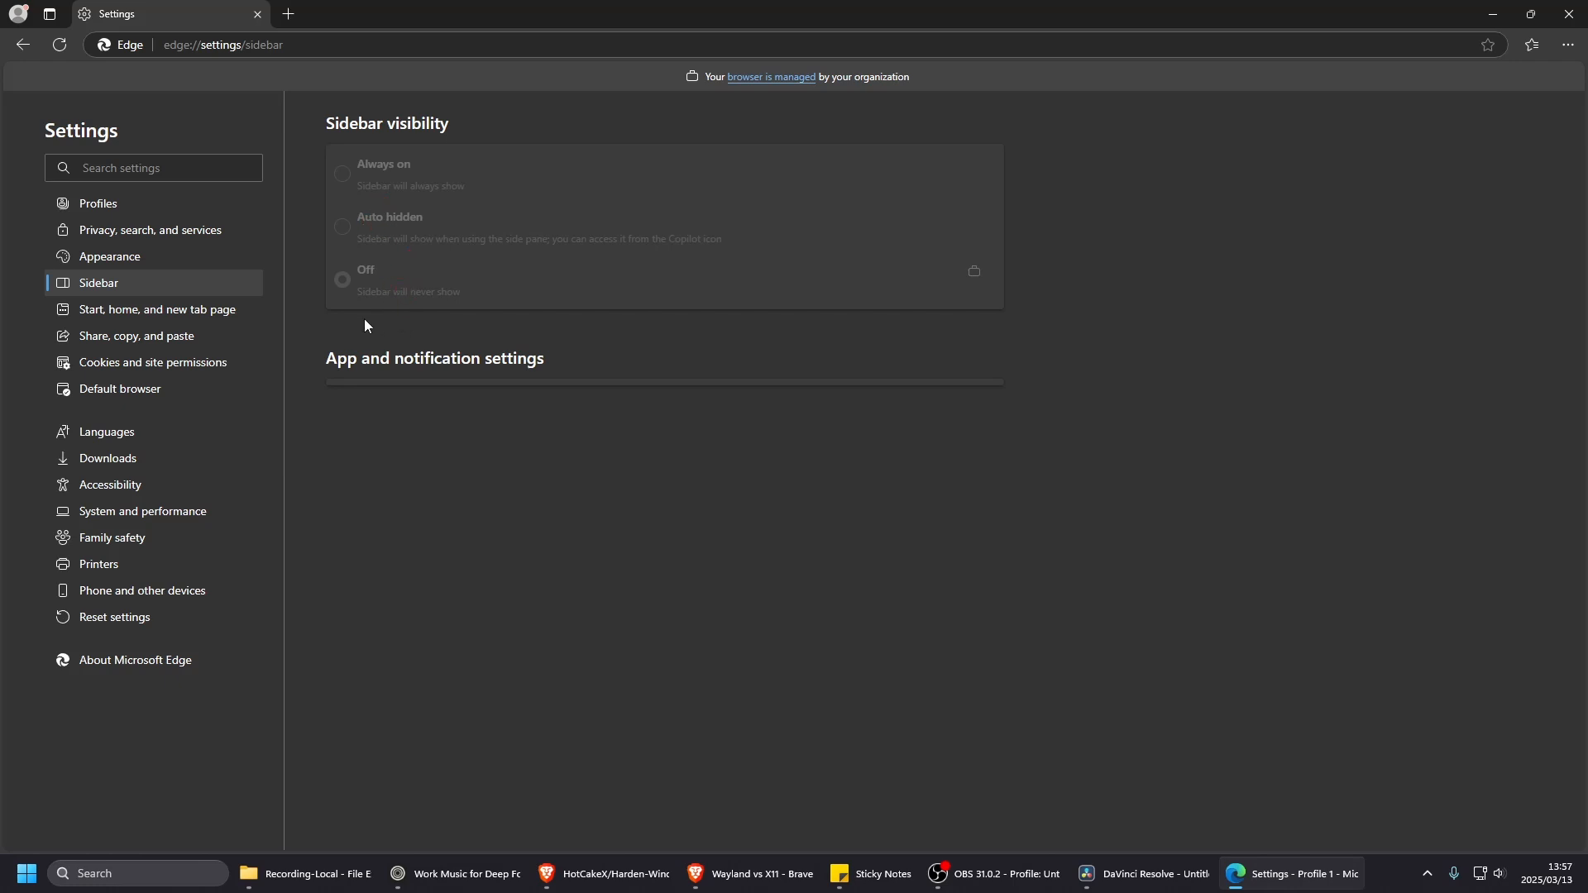
- Open the start, home, and new tab page settings and check what the default new tab page shows
click(211, 311)
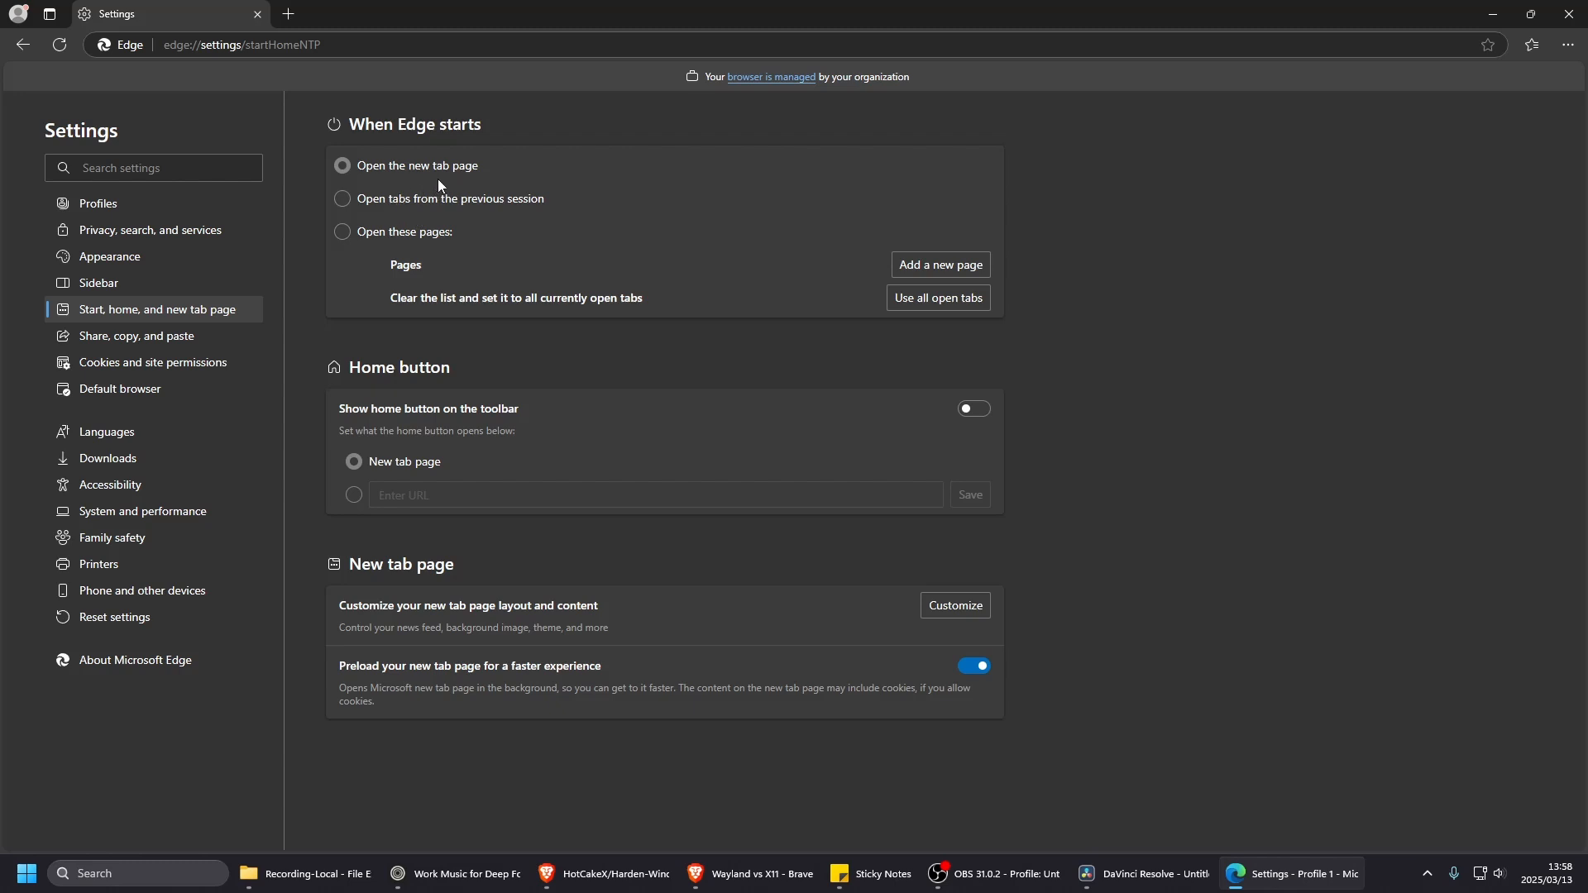
click(289, 15)
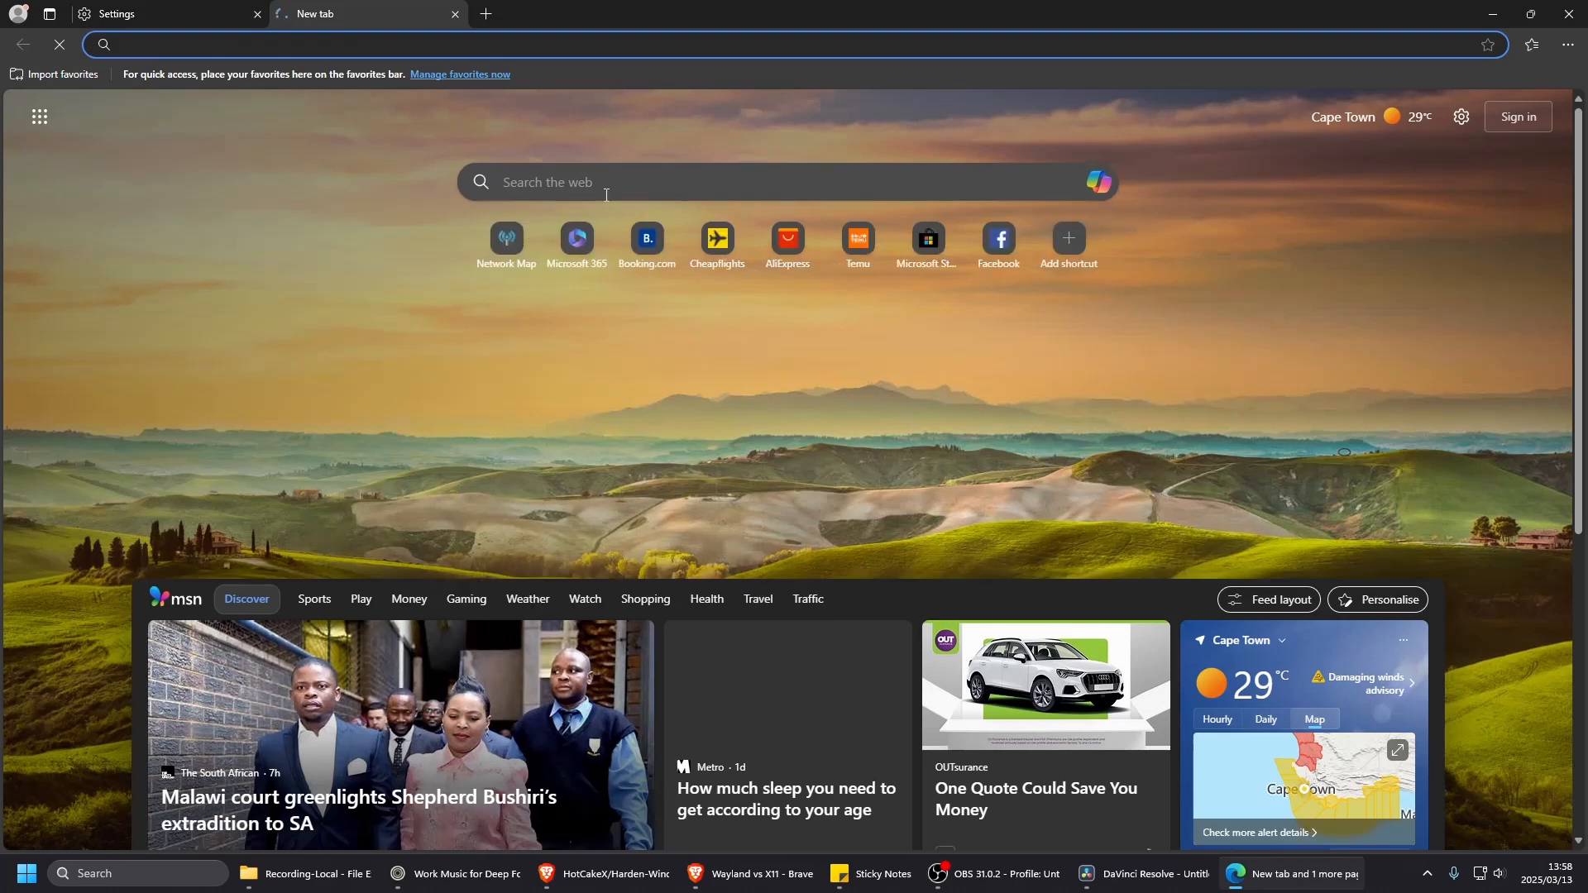
click(607, 190)
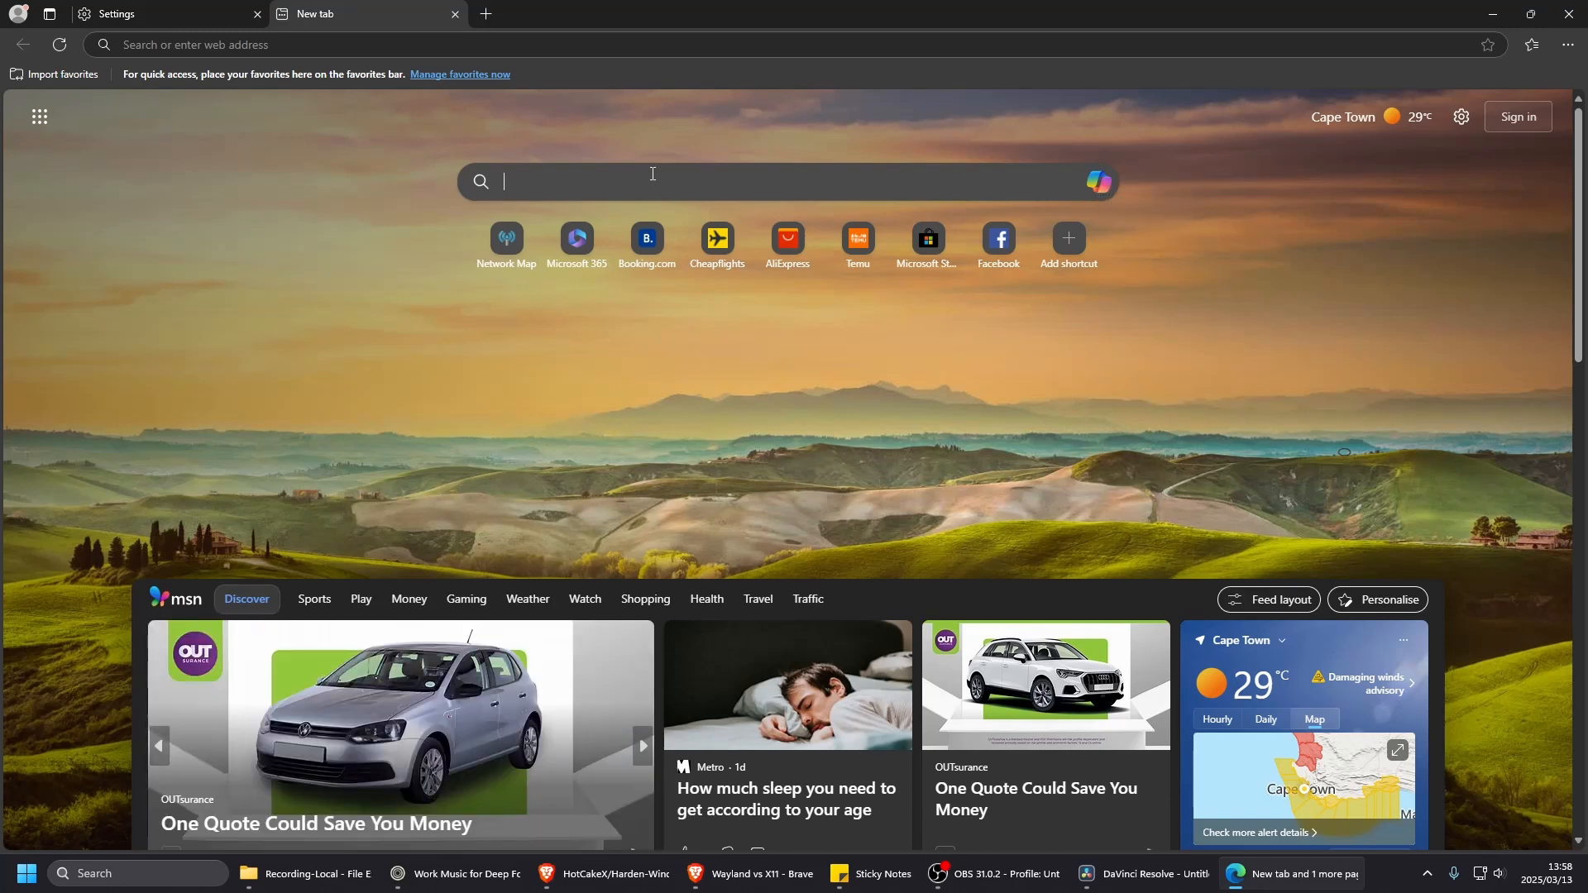
click(150, 18)
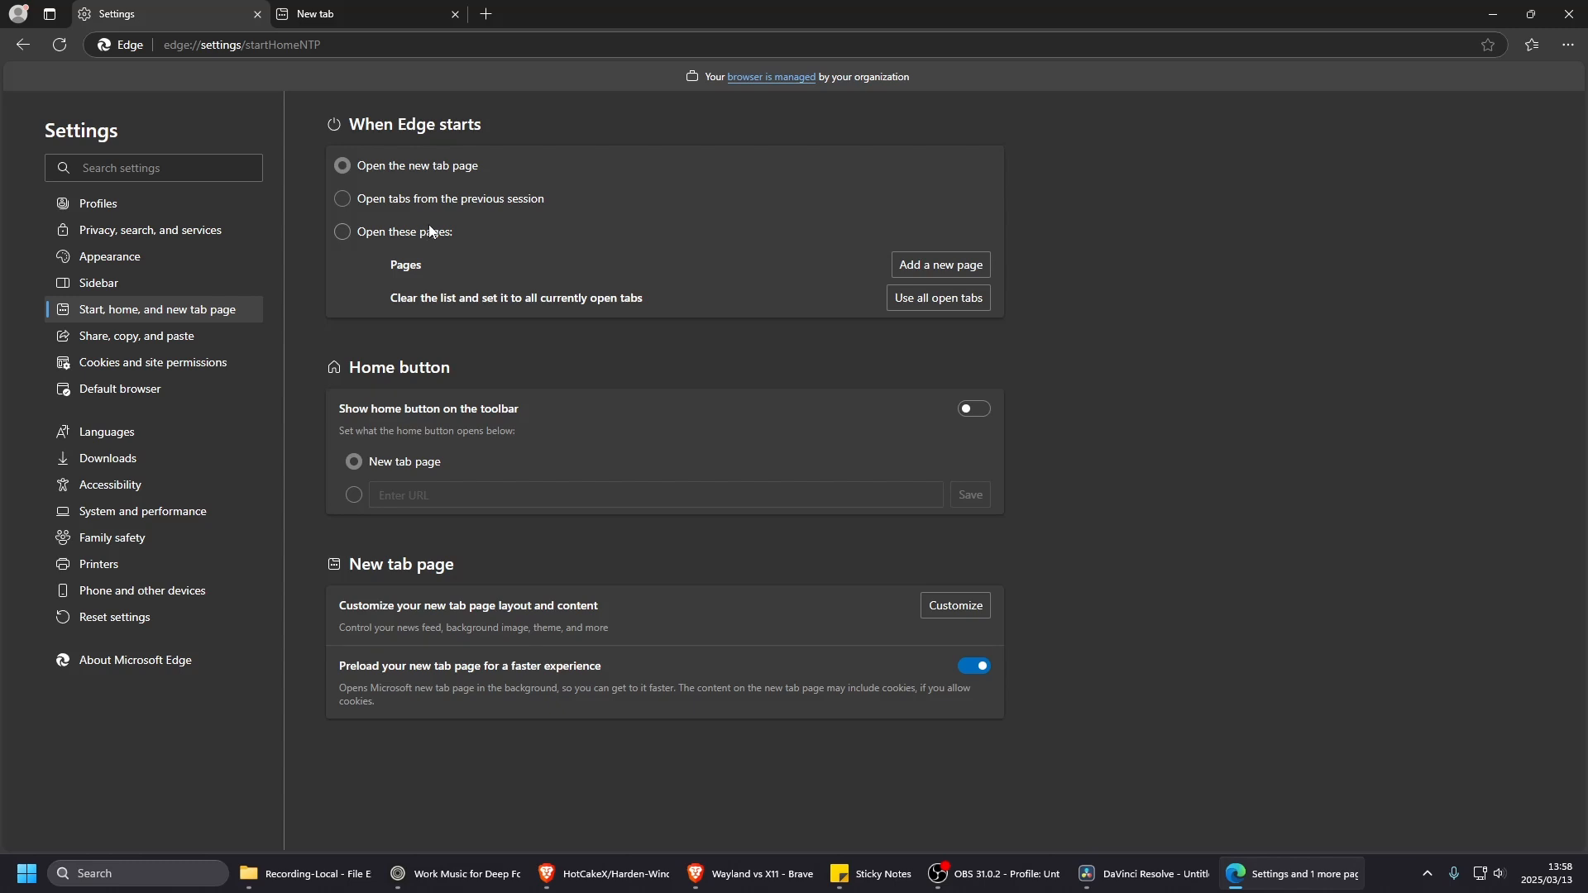
- Set Edge to open specific pages at startup and add startpage.com to the list
click(343, 233)
click(935, 278)
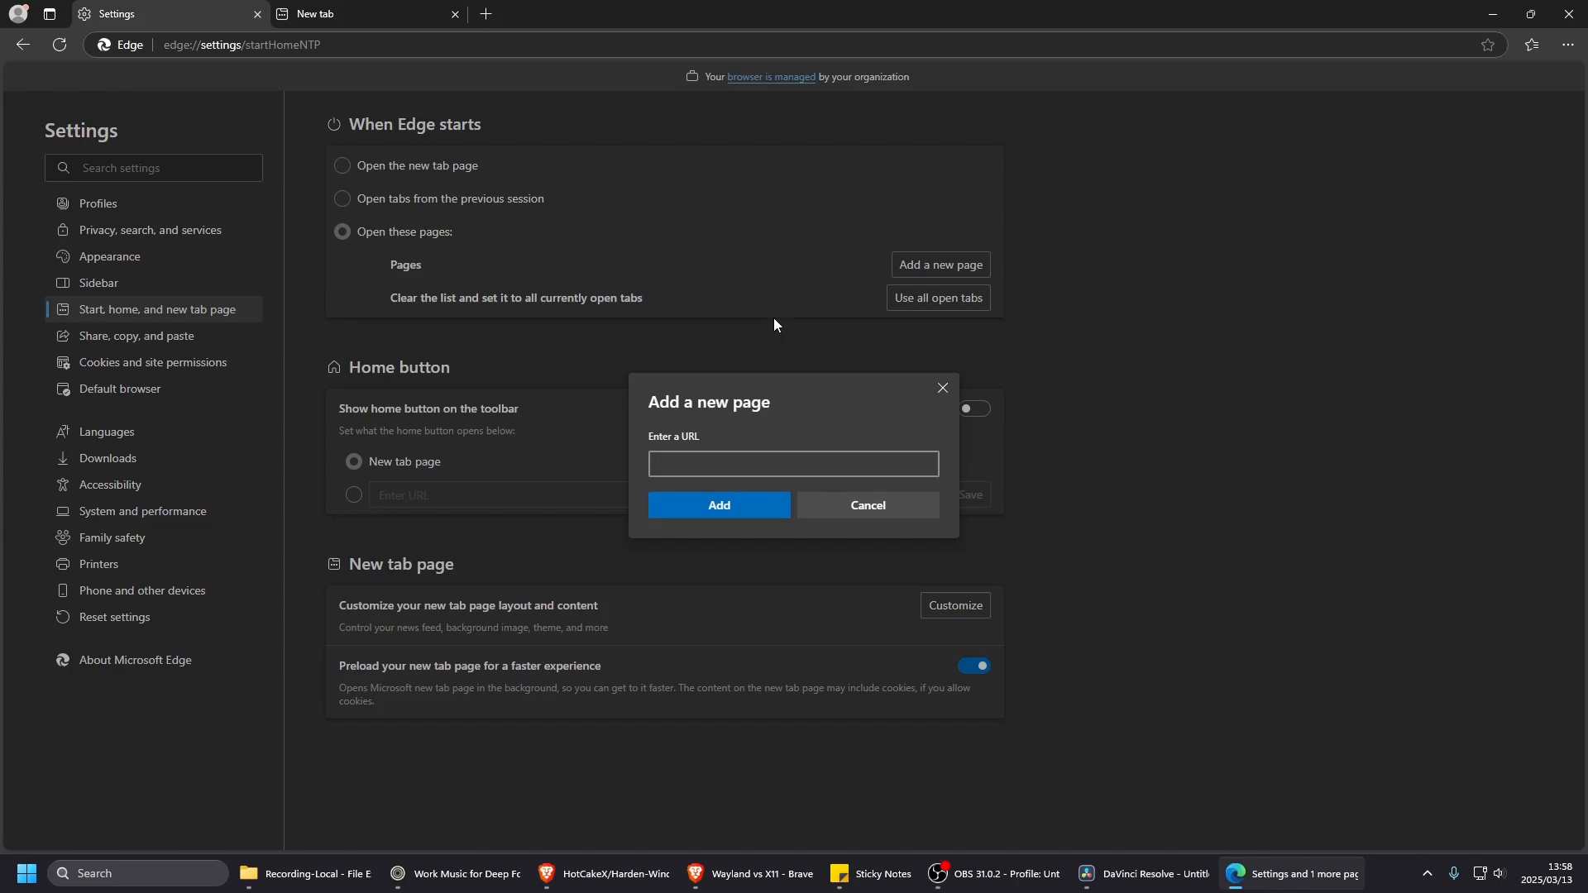
key(BackSpace)
text(startpage.comk)
key(BackSpace)
click(774, 507)
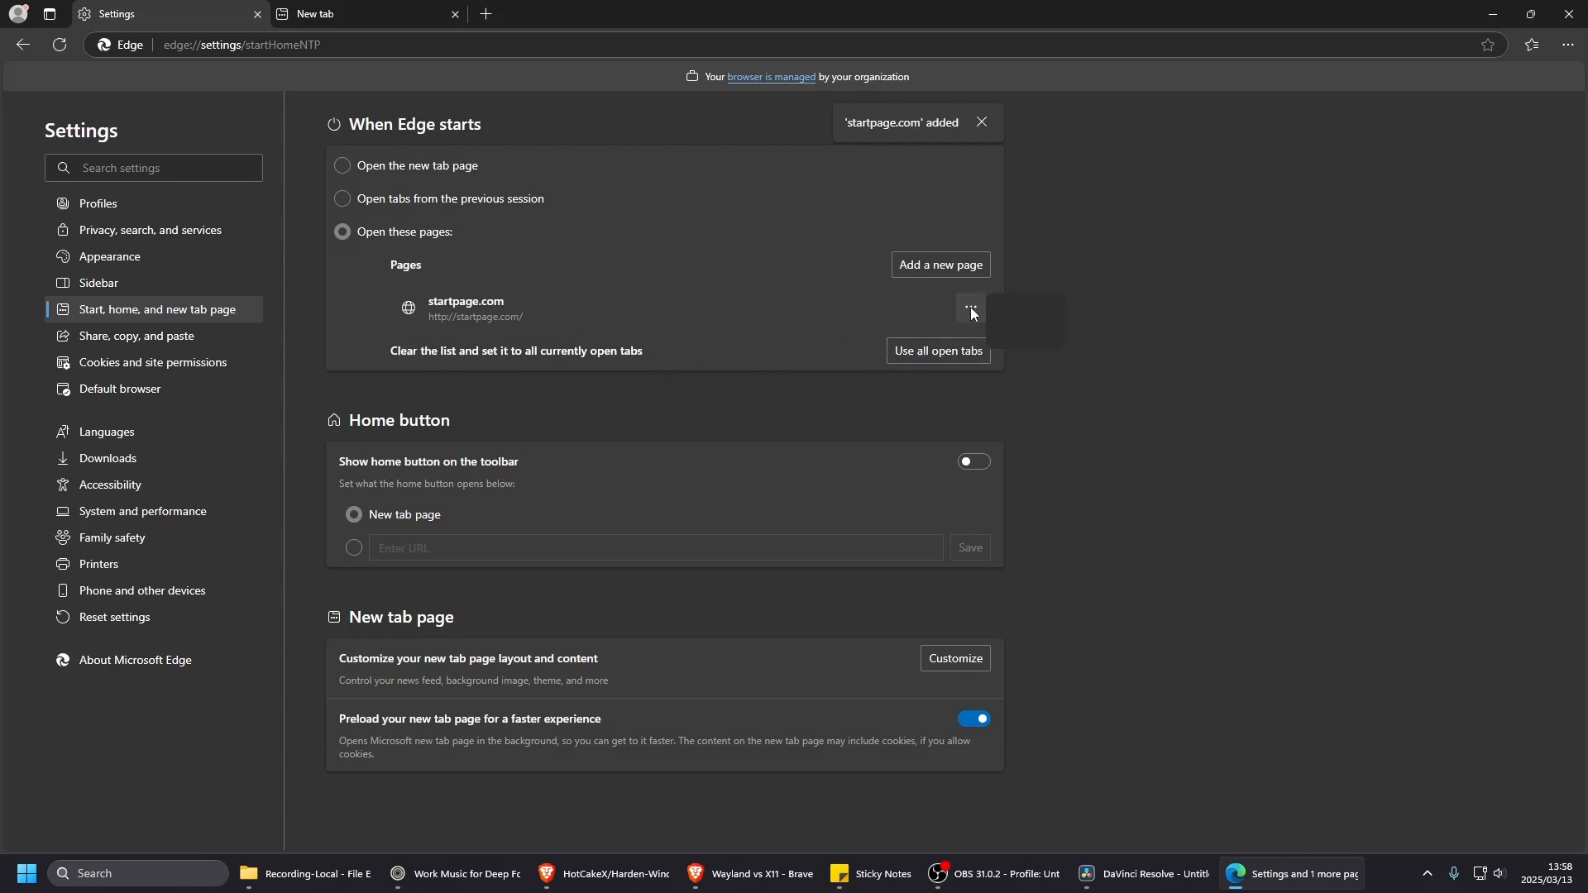
click(858, 316)
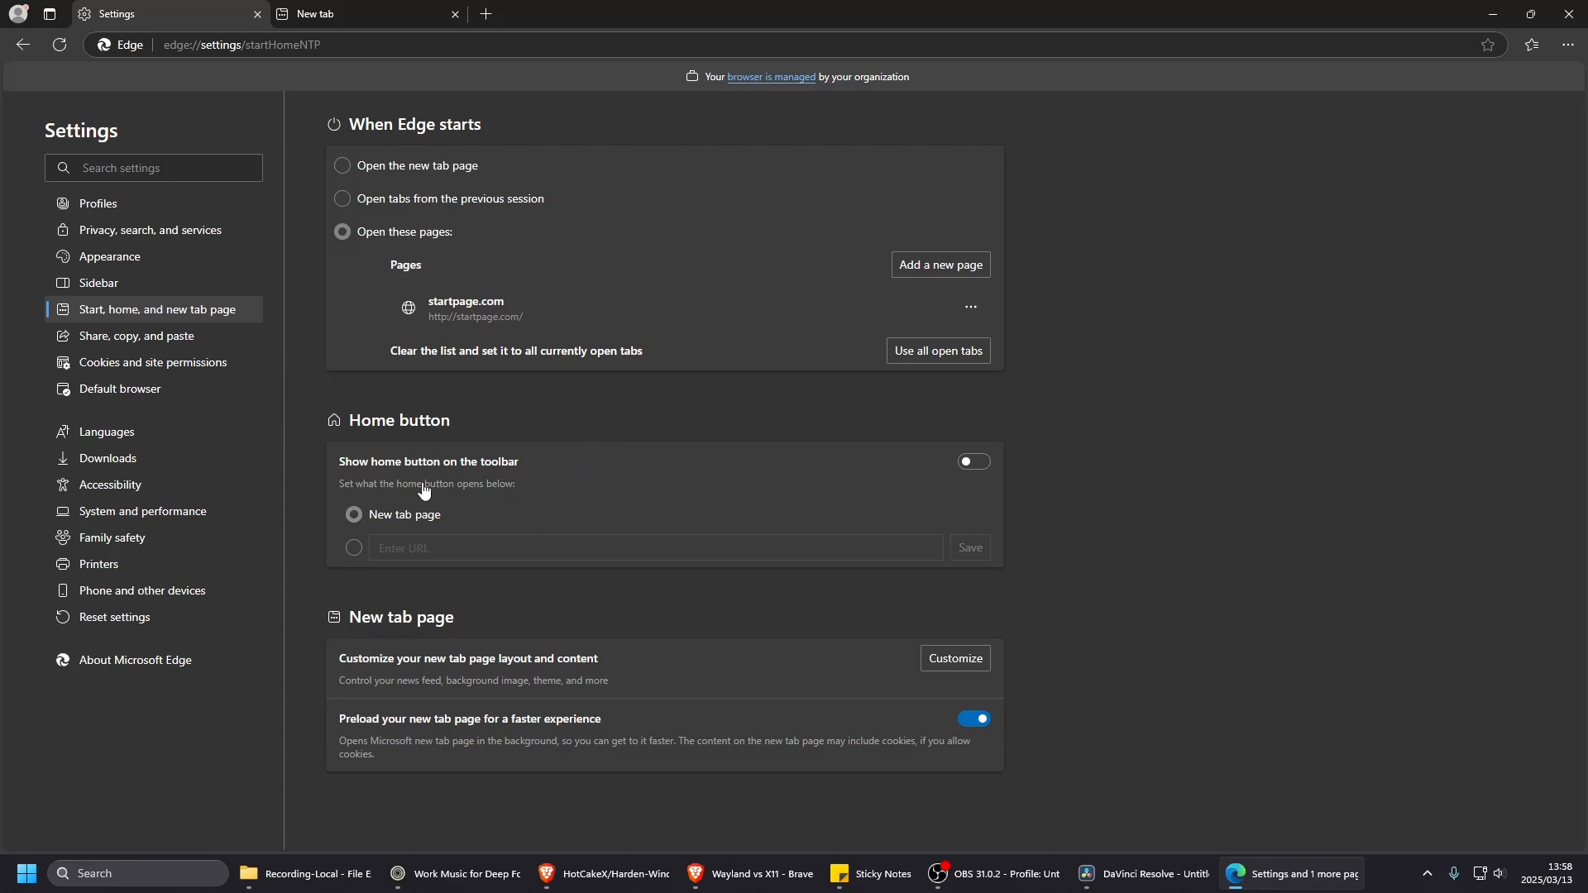
- Show the home button on the toolbar and save startpage.com as the page it opens
click(975, 464)
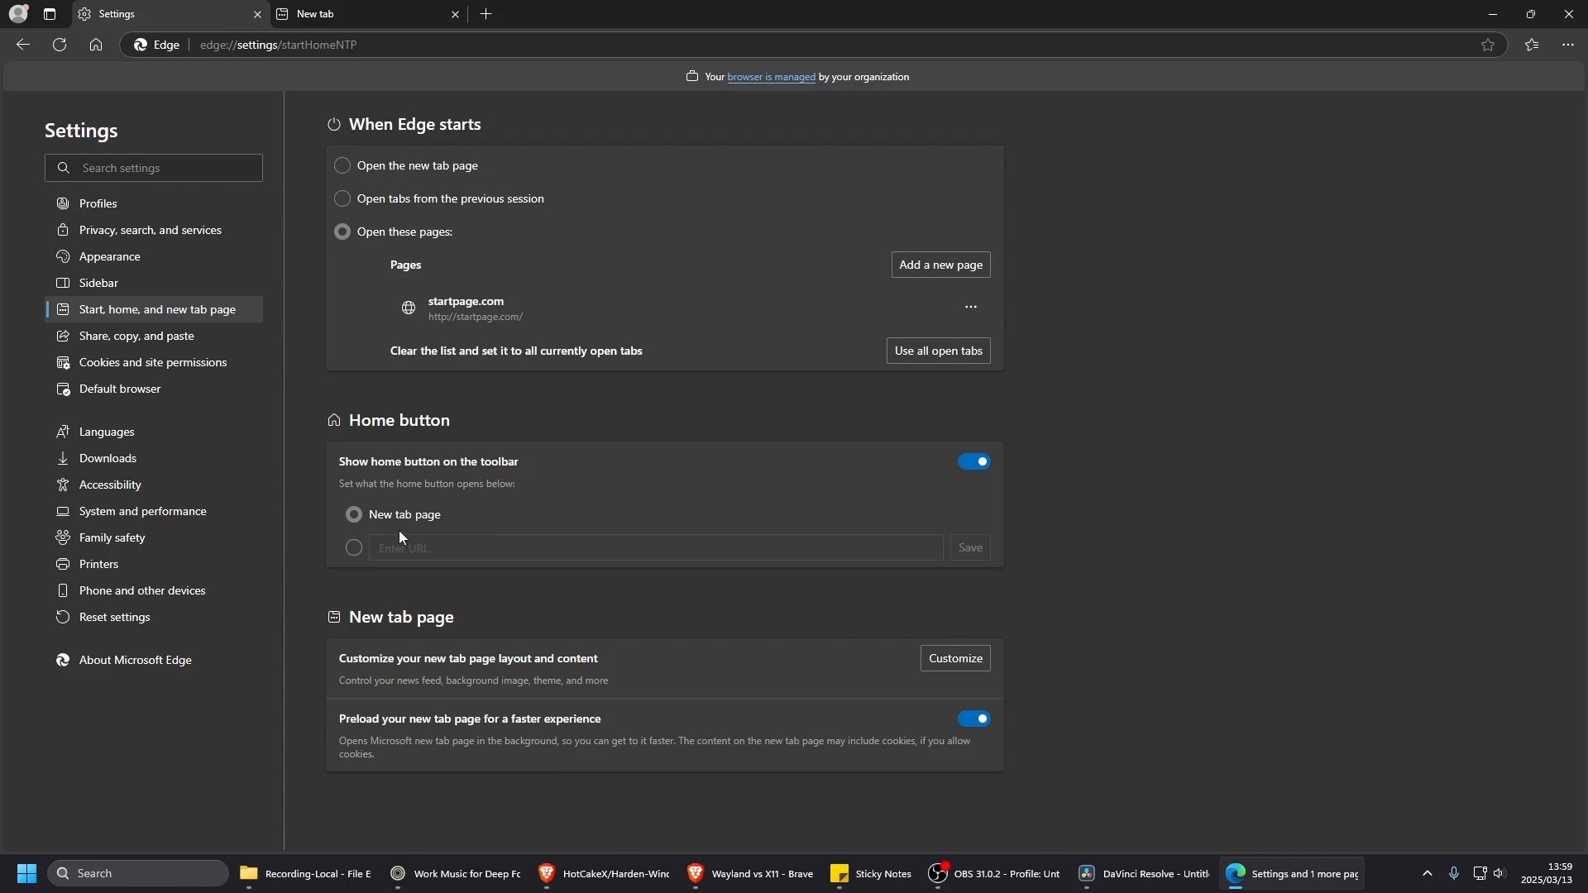
click(354, 549)
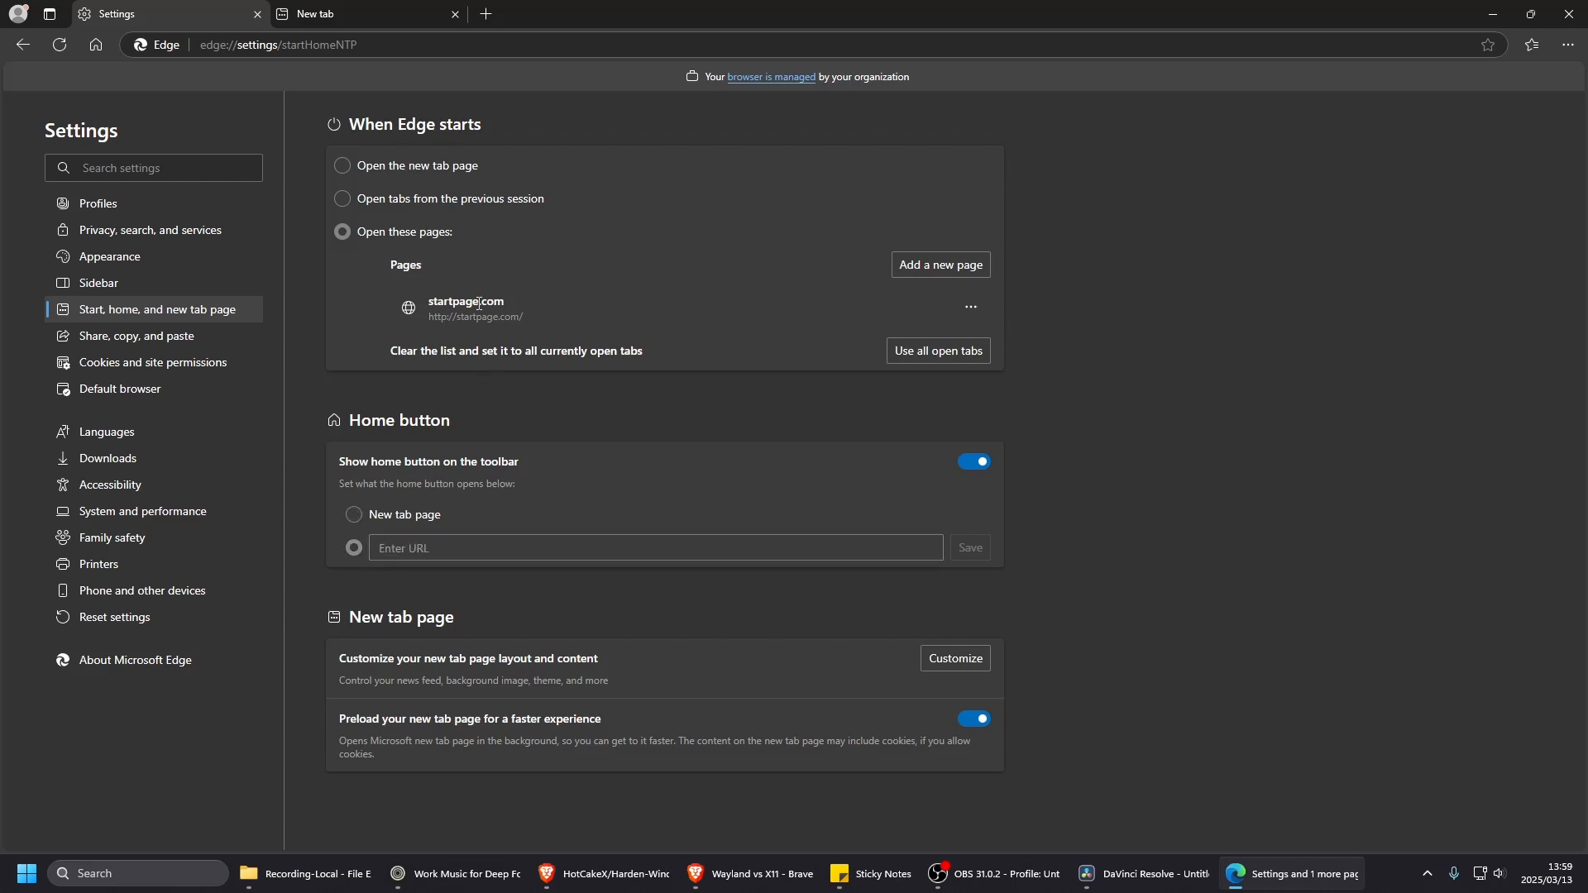
double_click(437, 303)
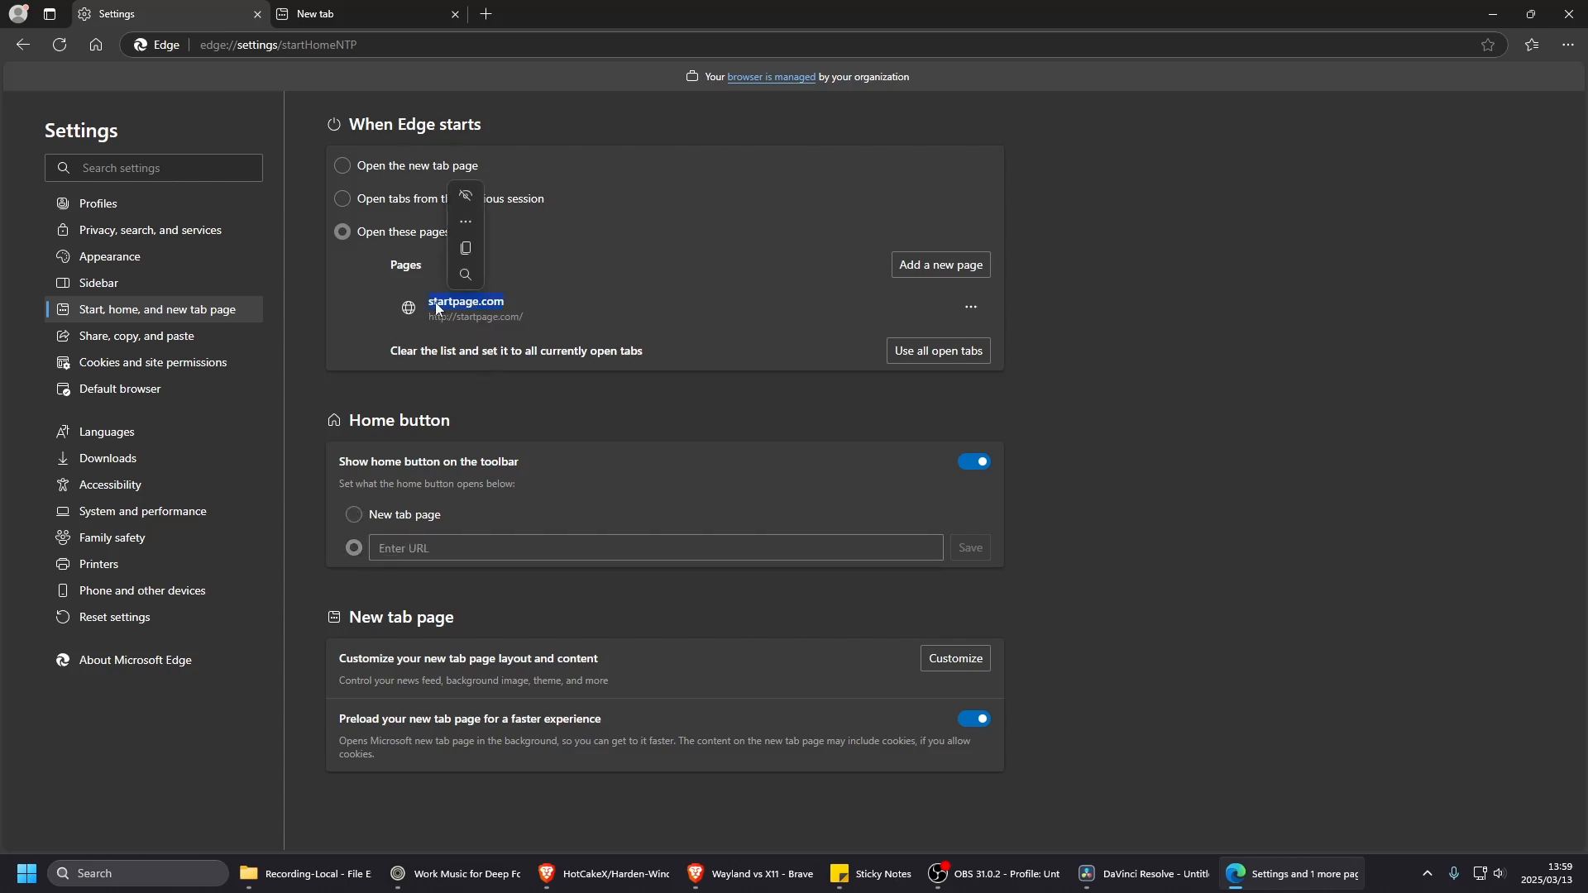
right_click(435, 301)
click(464, 313)
click(431, 547)
right_click(431, 548)
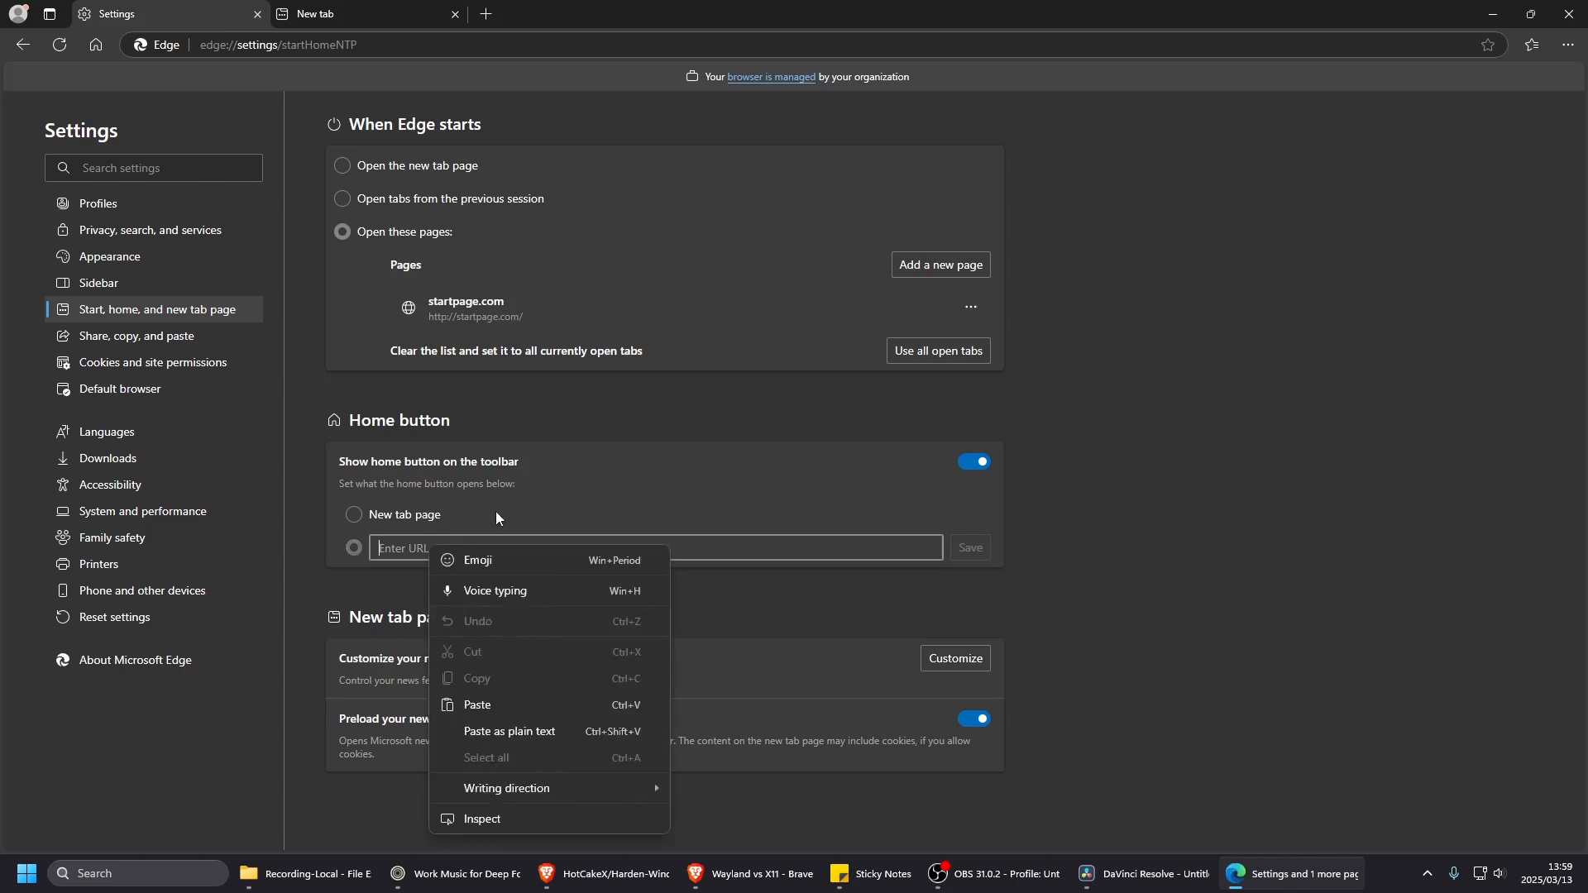
click(489, 707)
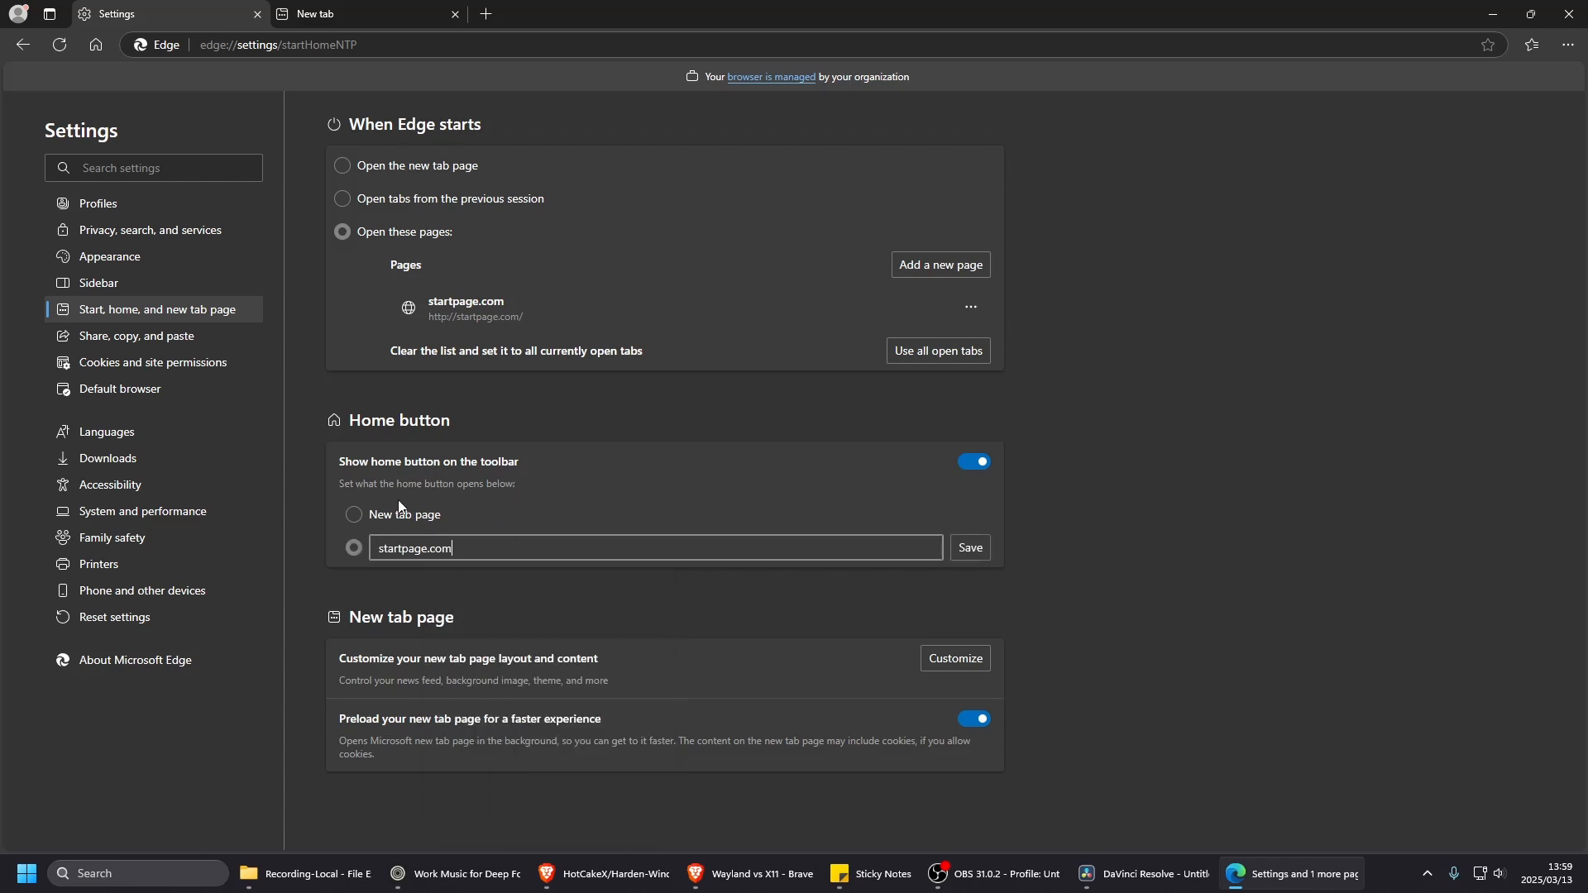
click(972, 554)
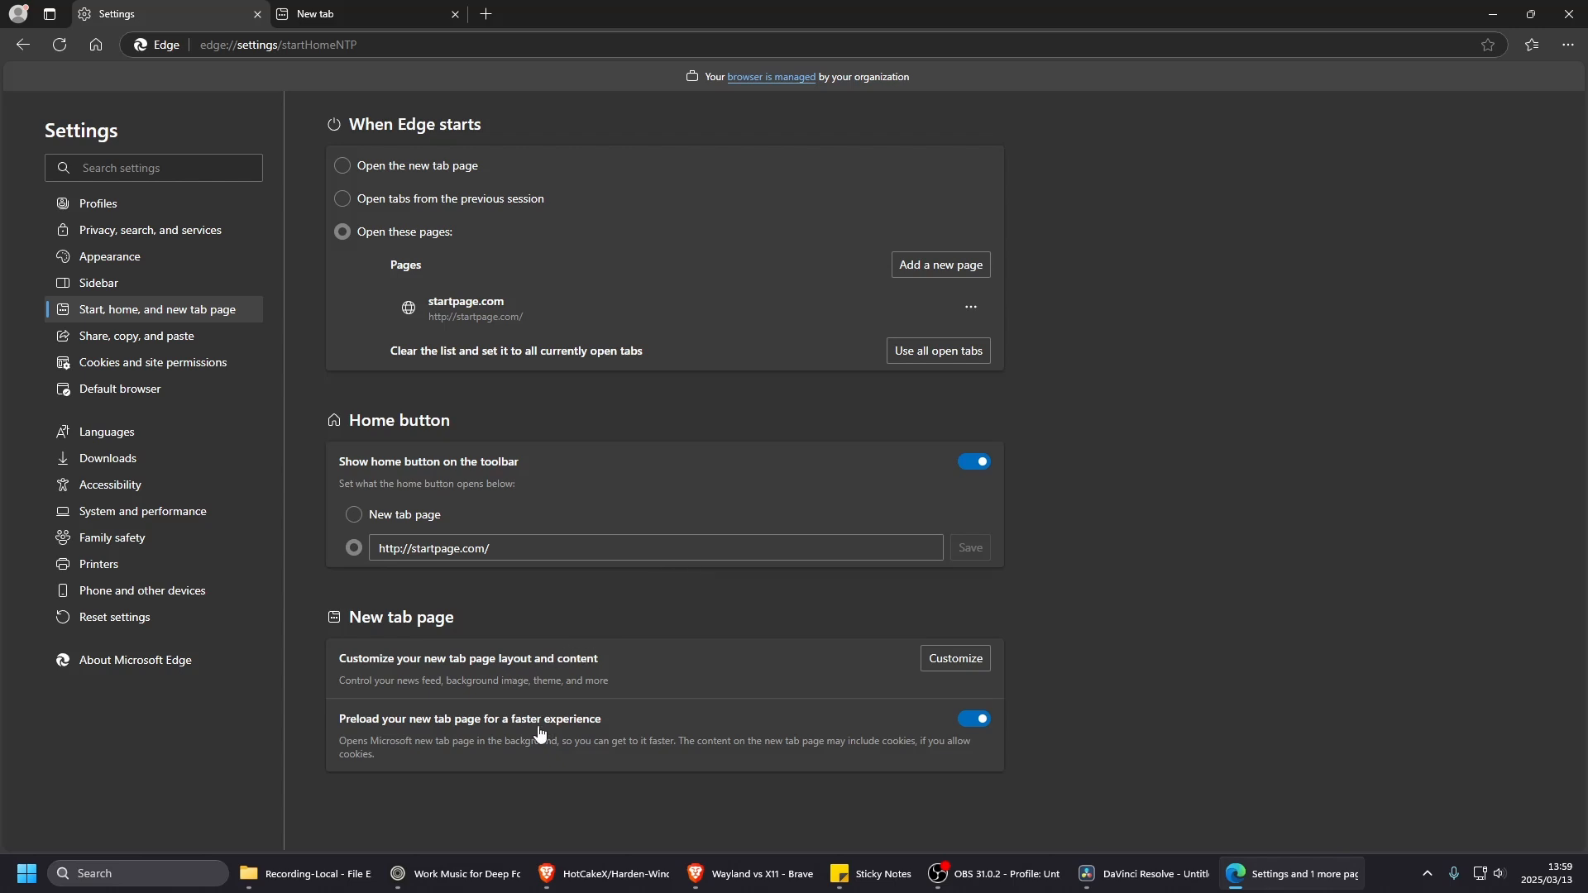
- Check what a new tab shows, test the home button in the other open tab, and close both tabs
click(486, 14)
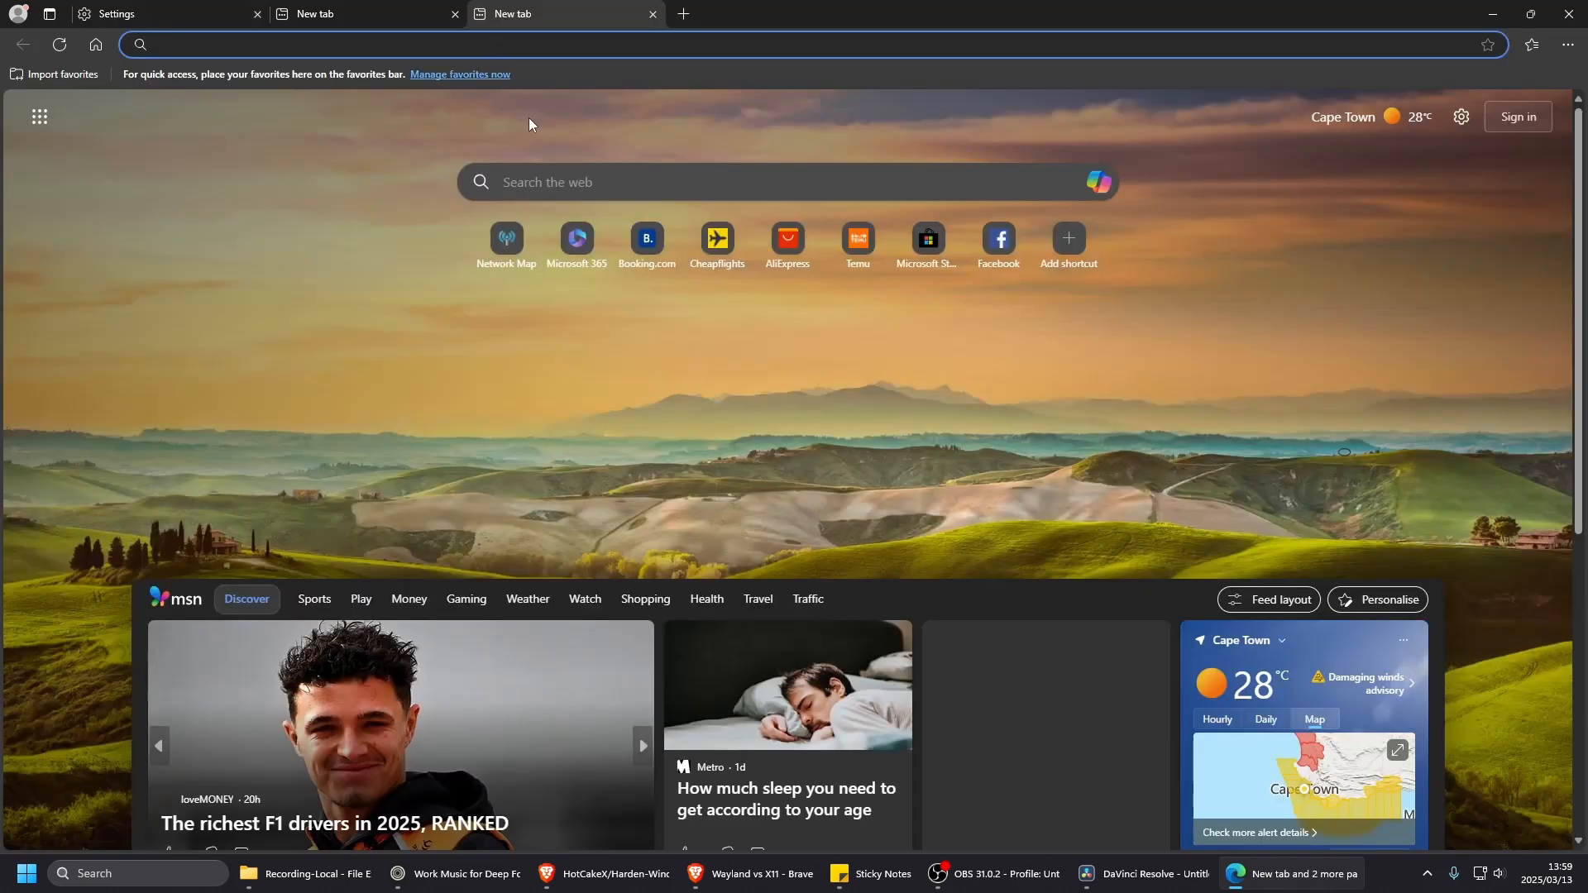
click(653, 14)
click(383, 16)
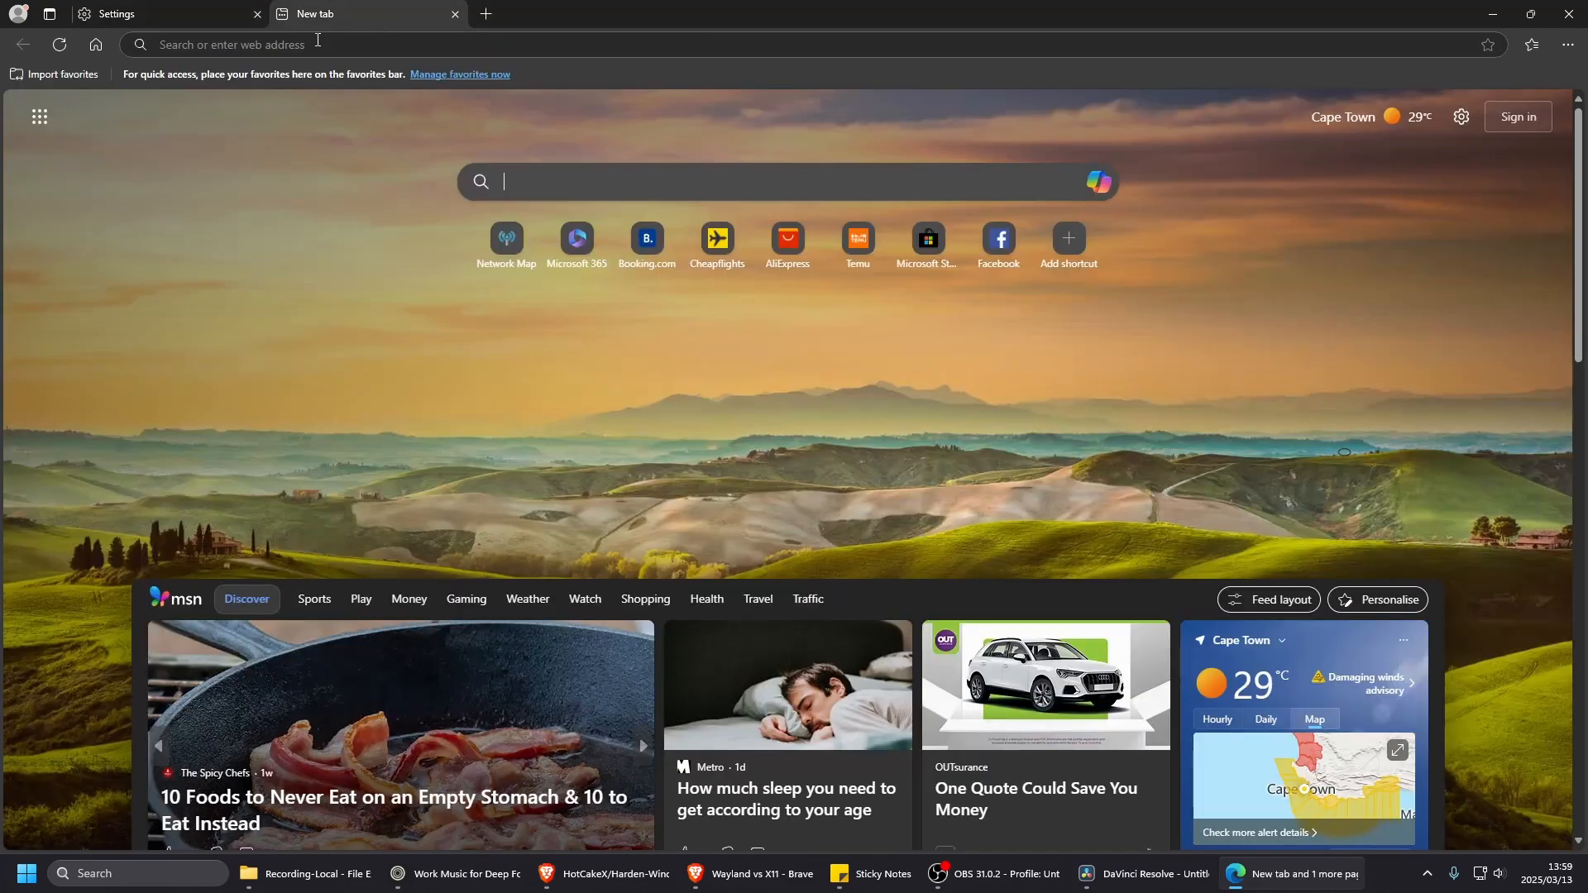
click(96, 45)
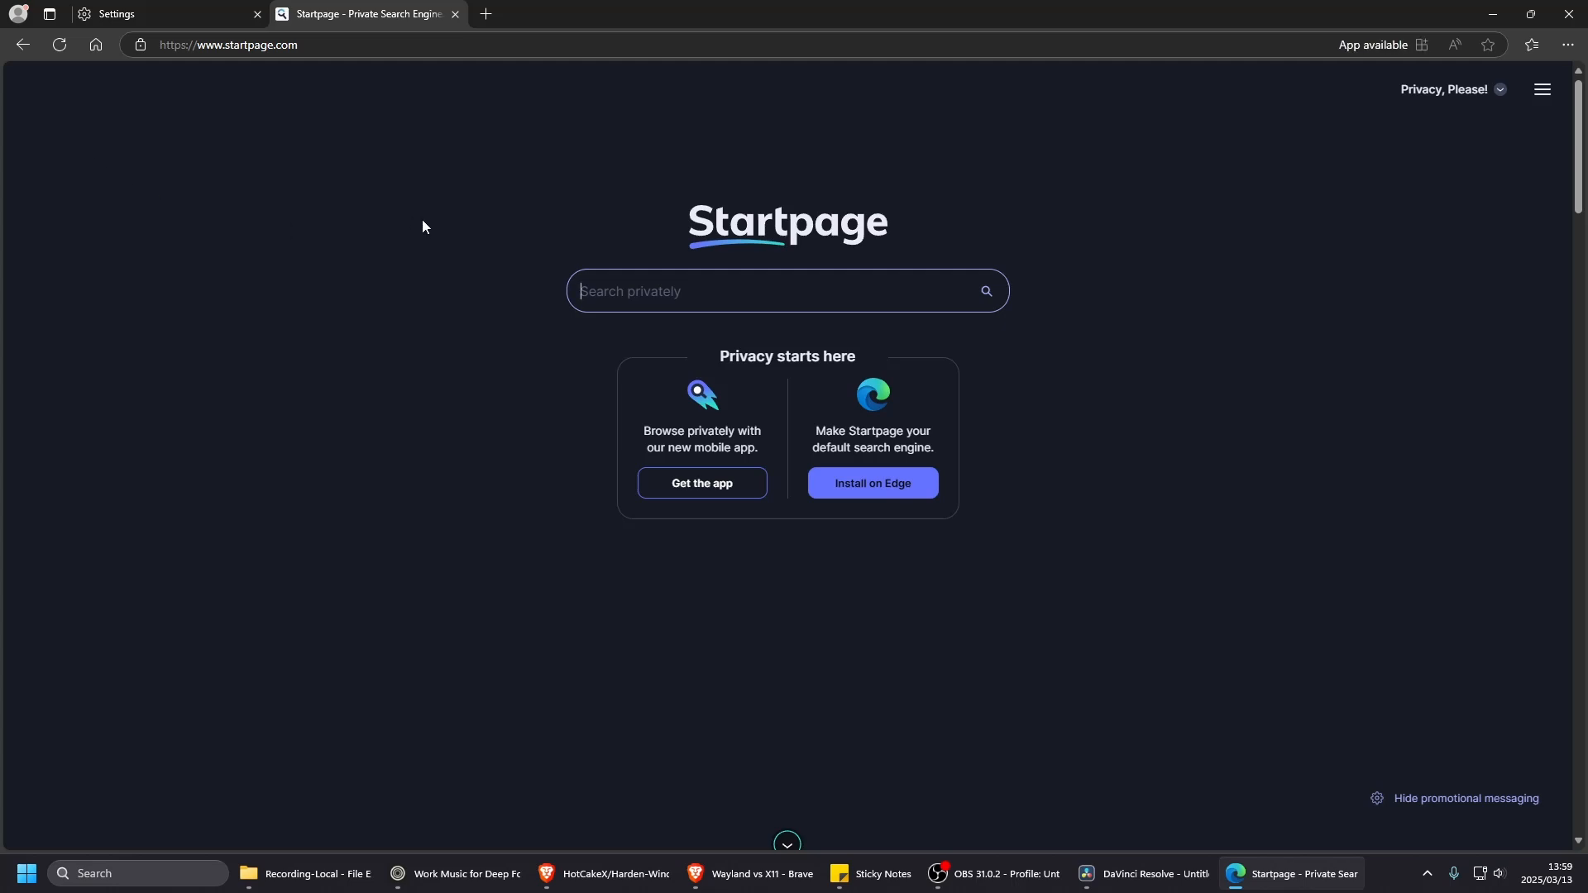
click(454, 15)
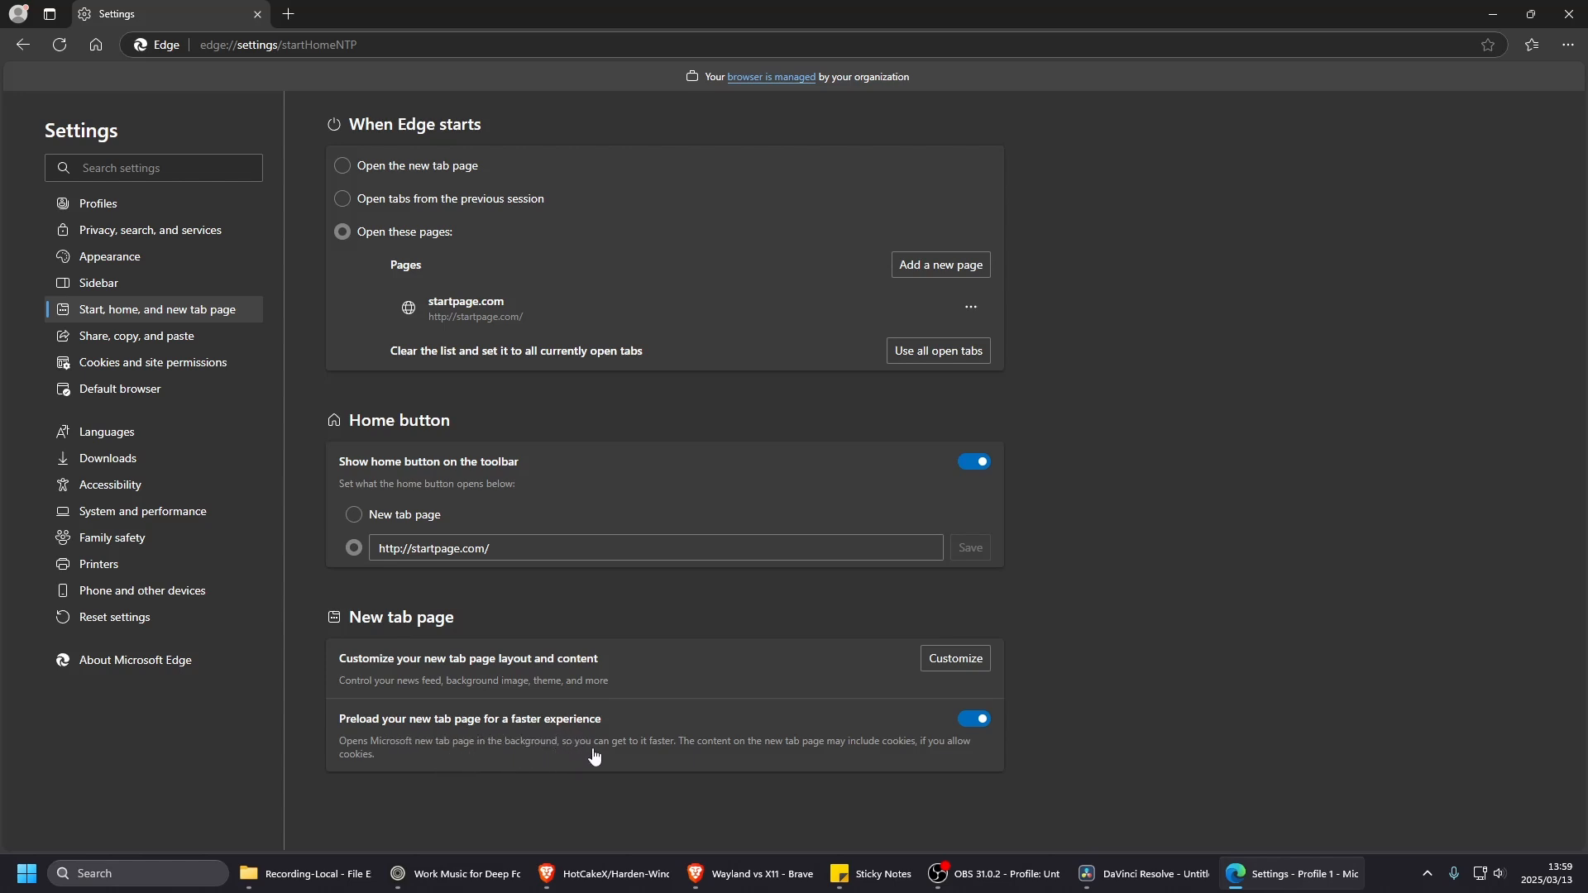
- Look over the share, copy, and paste settings and turn on blocking of third-party cookies in the cookies and site data settings
click(166, 344)
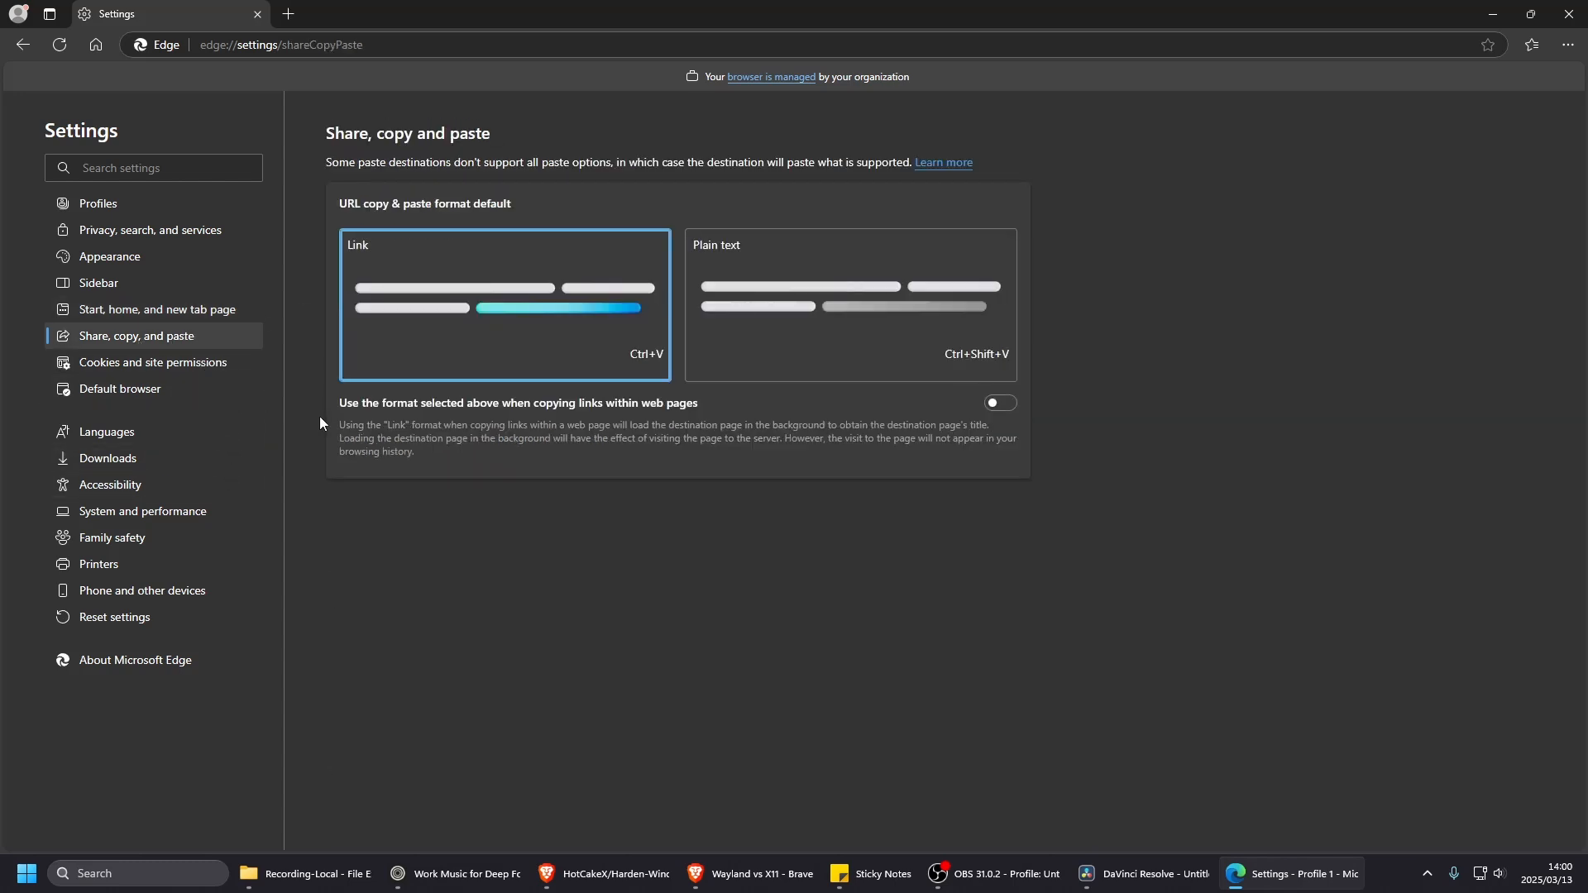
click(195, 364)
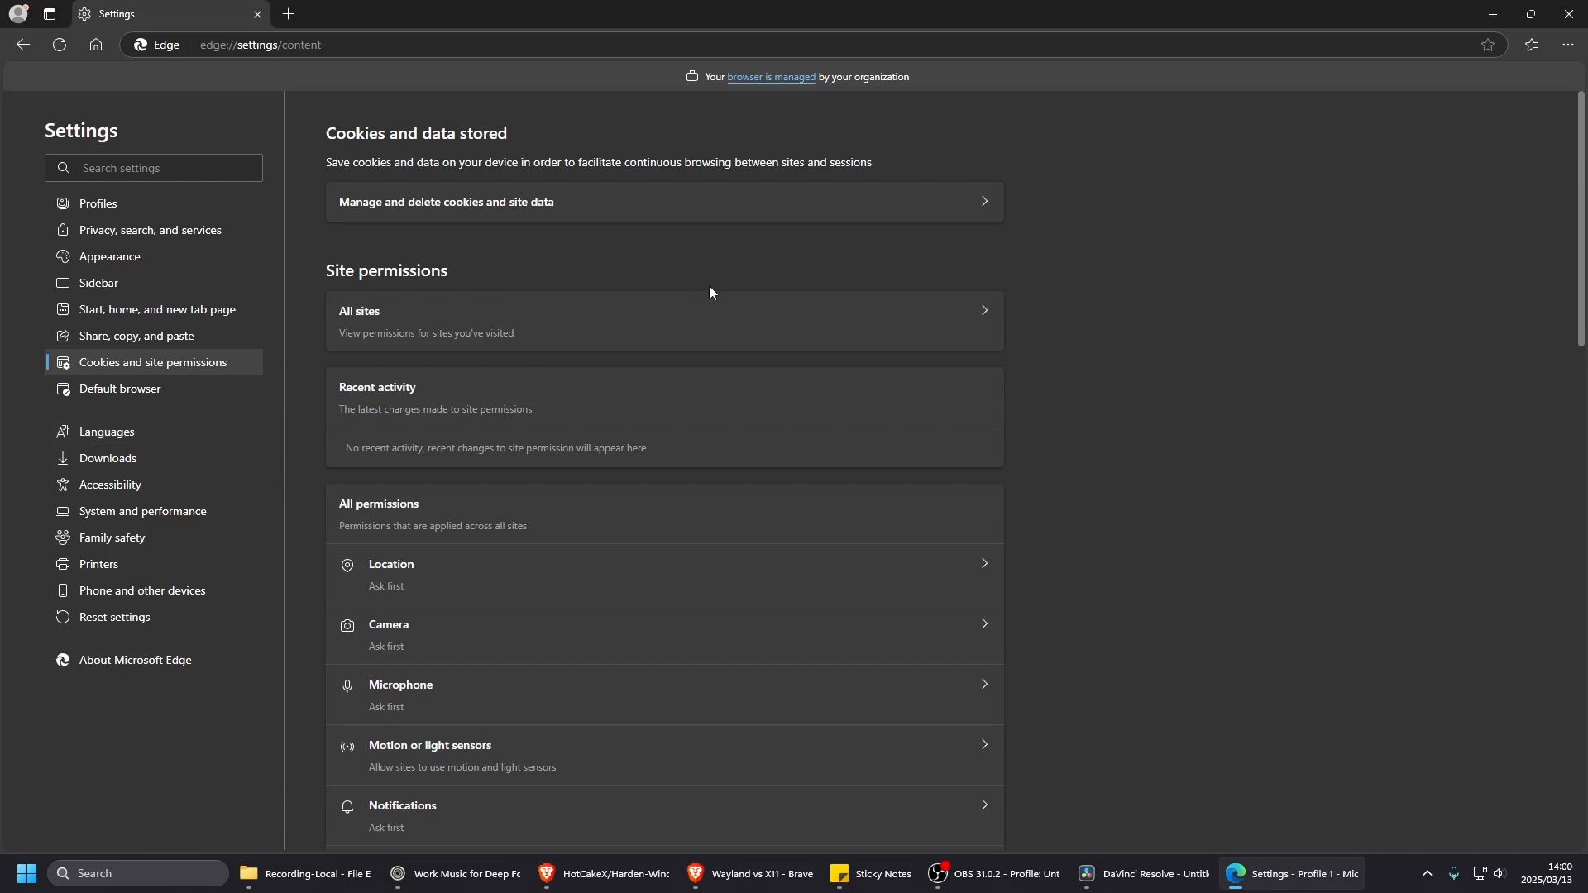
click(754, 207)
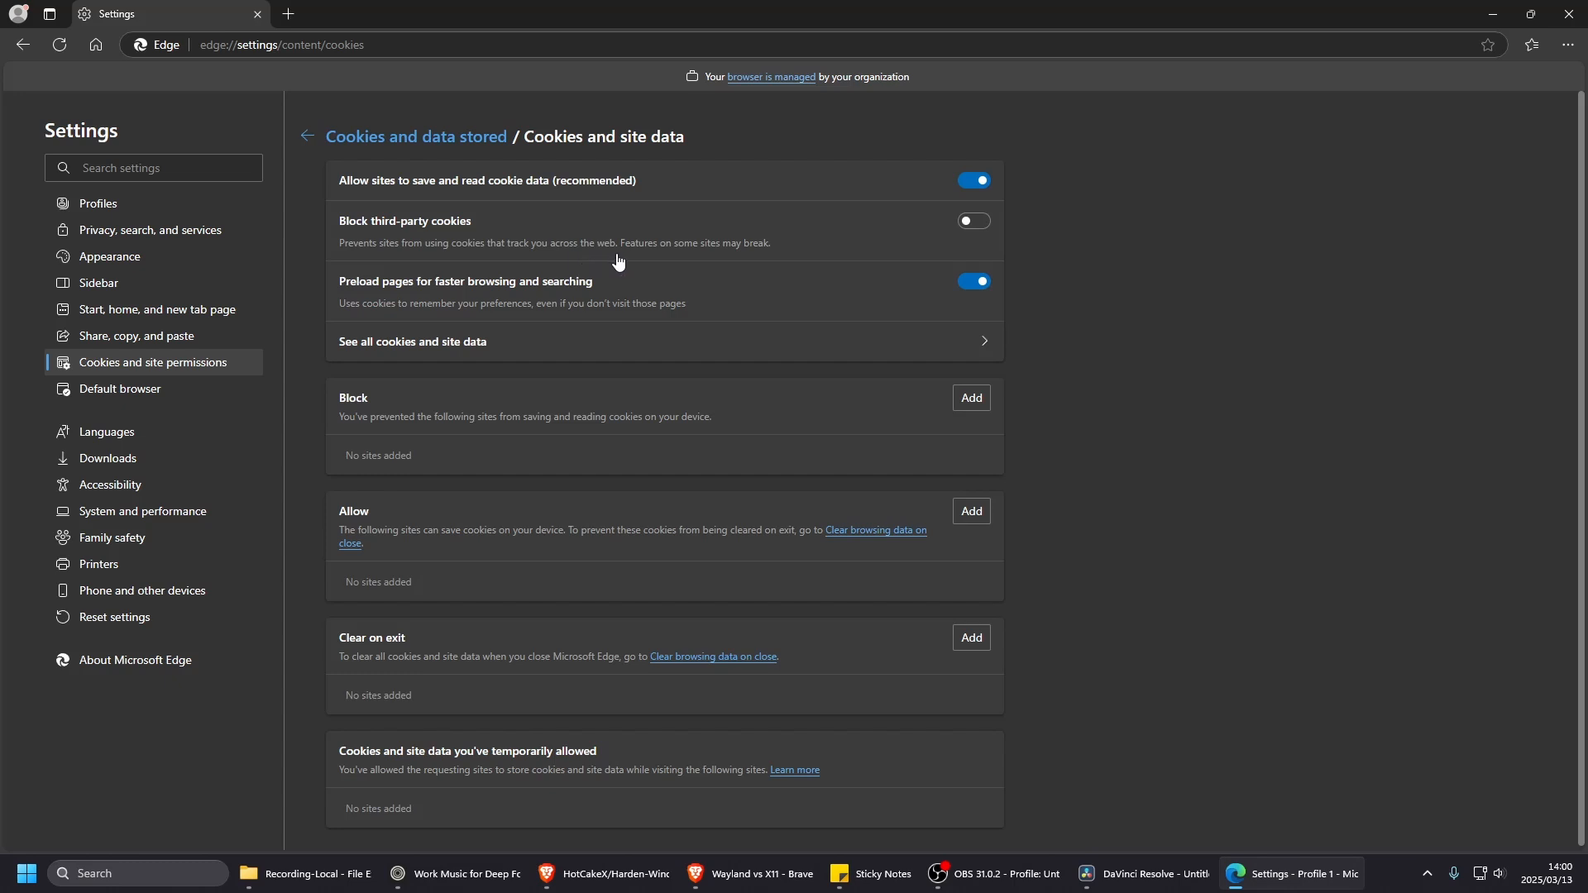
click(974, 222)
scroll(666, 443, down, 1)
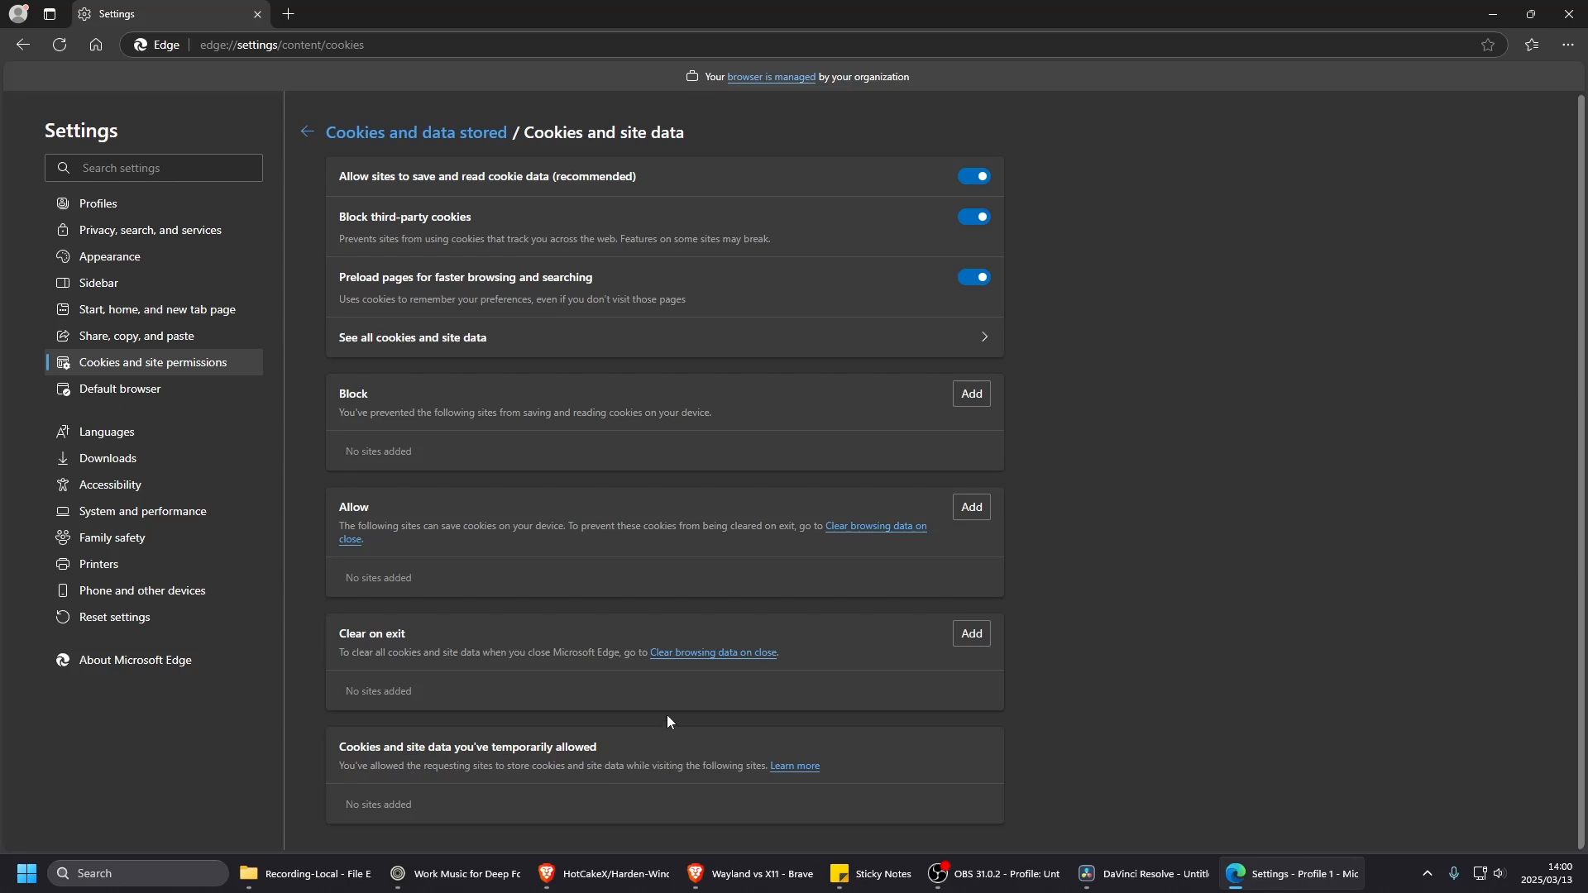
scroll(687, 704, up, 1)
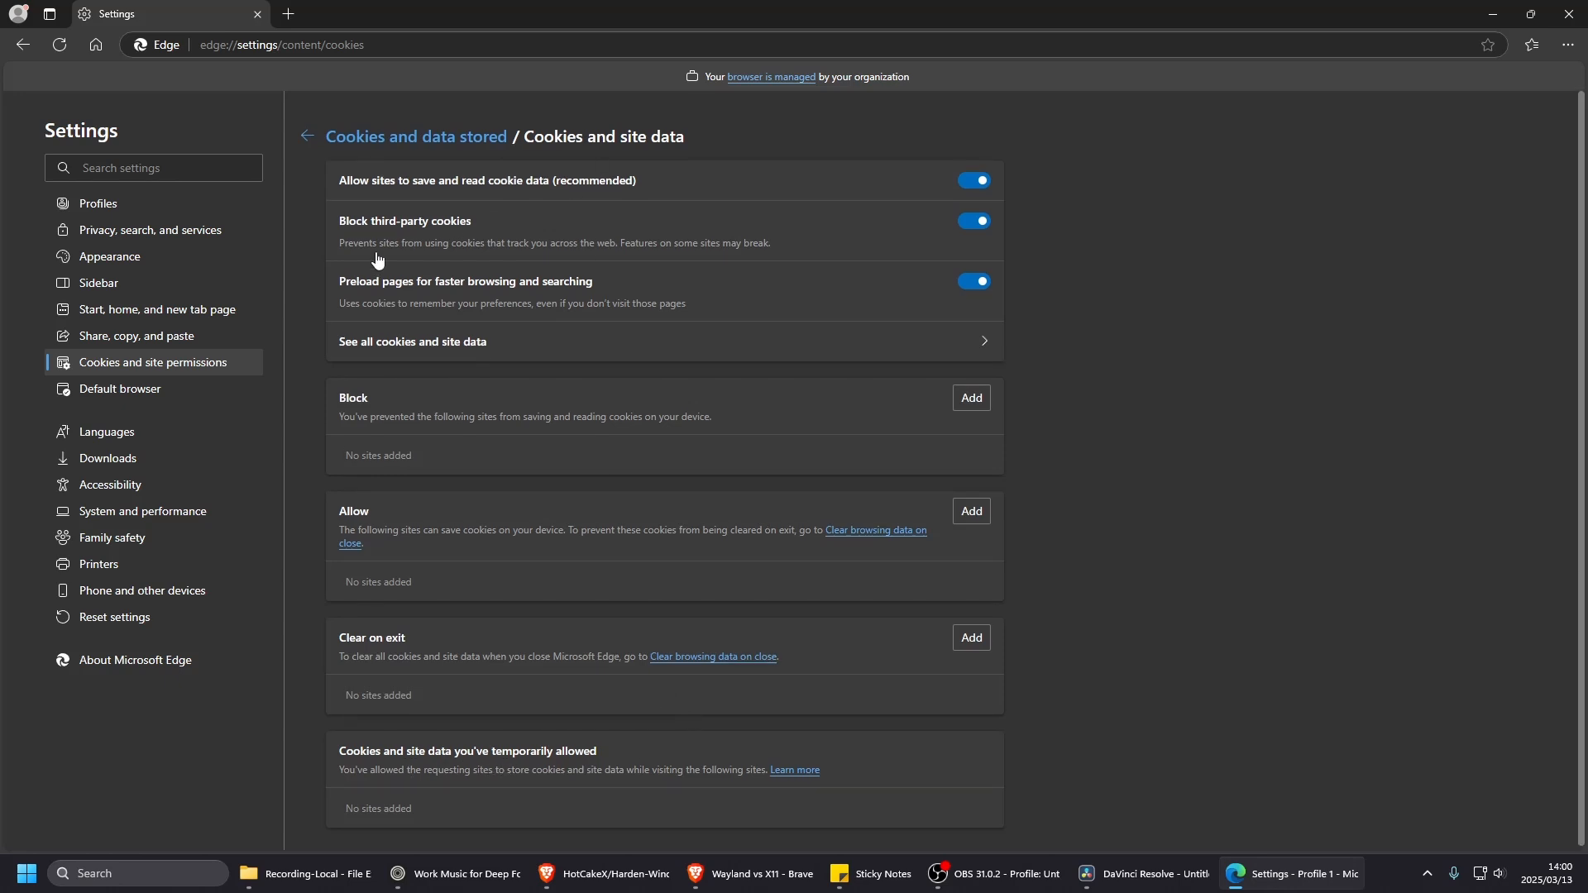
- Examine the default browser settings and the choices for reloading sites in Internet Explorer mode
click(168, 404)
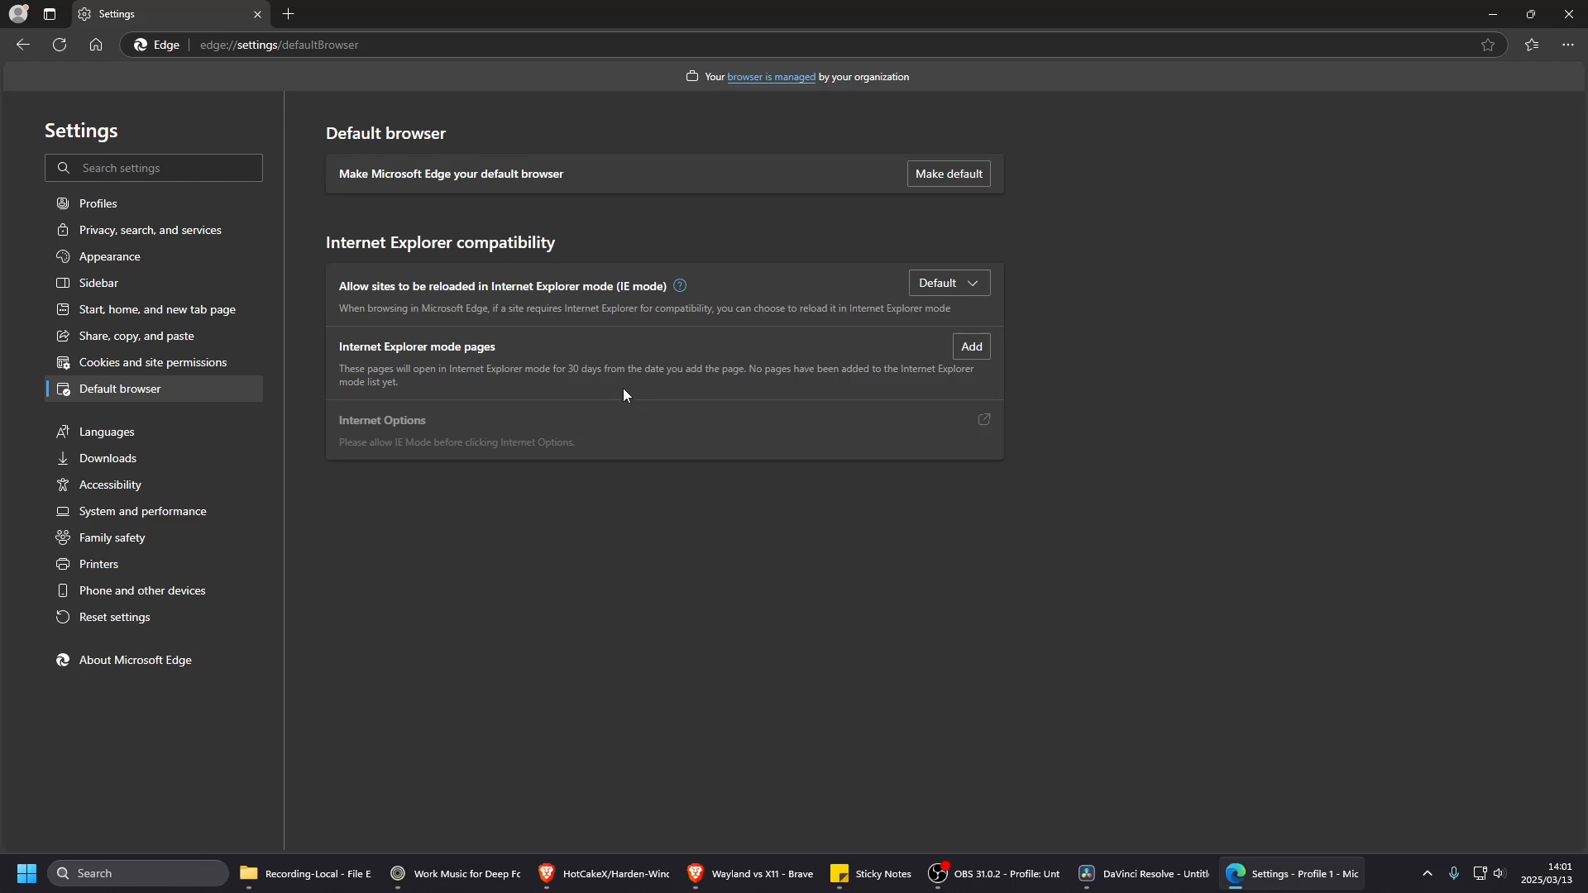
drag(327, 246, 457, 246)
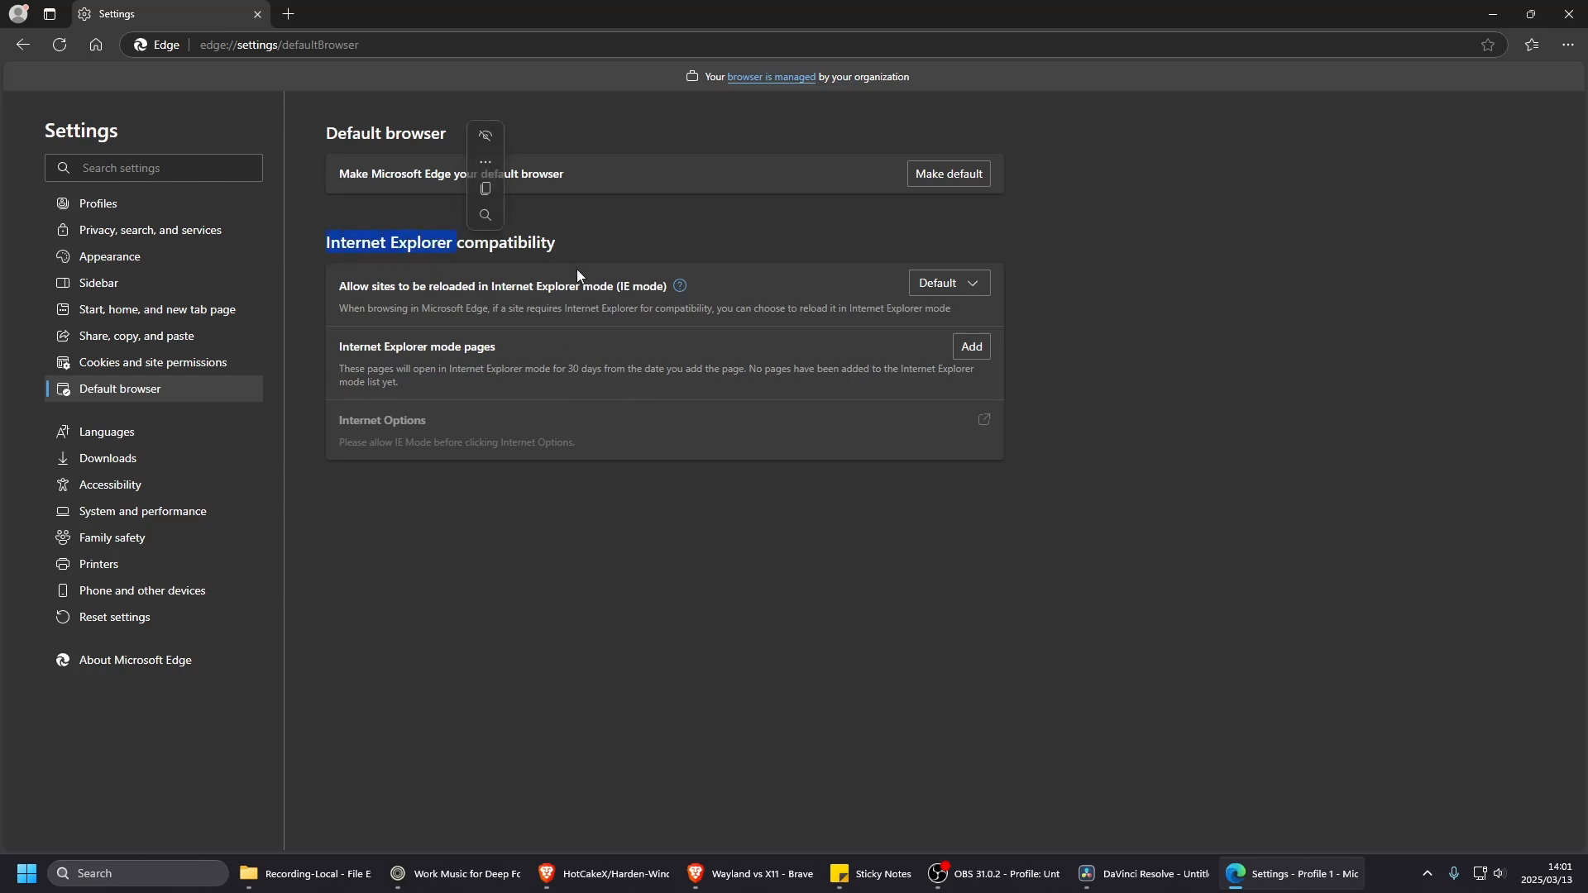
click(587, 359)
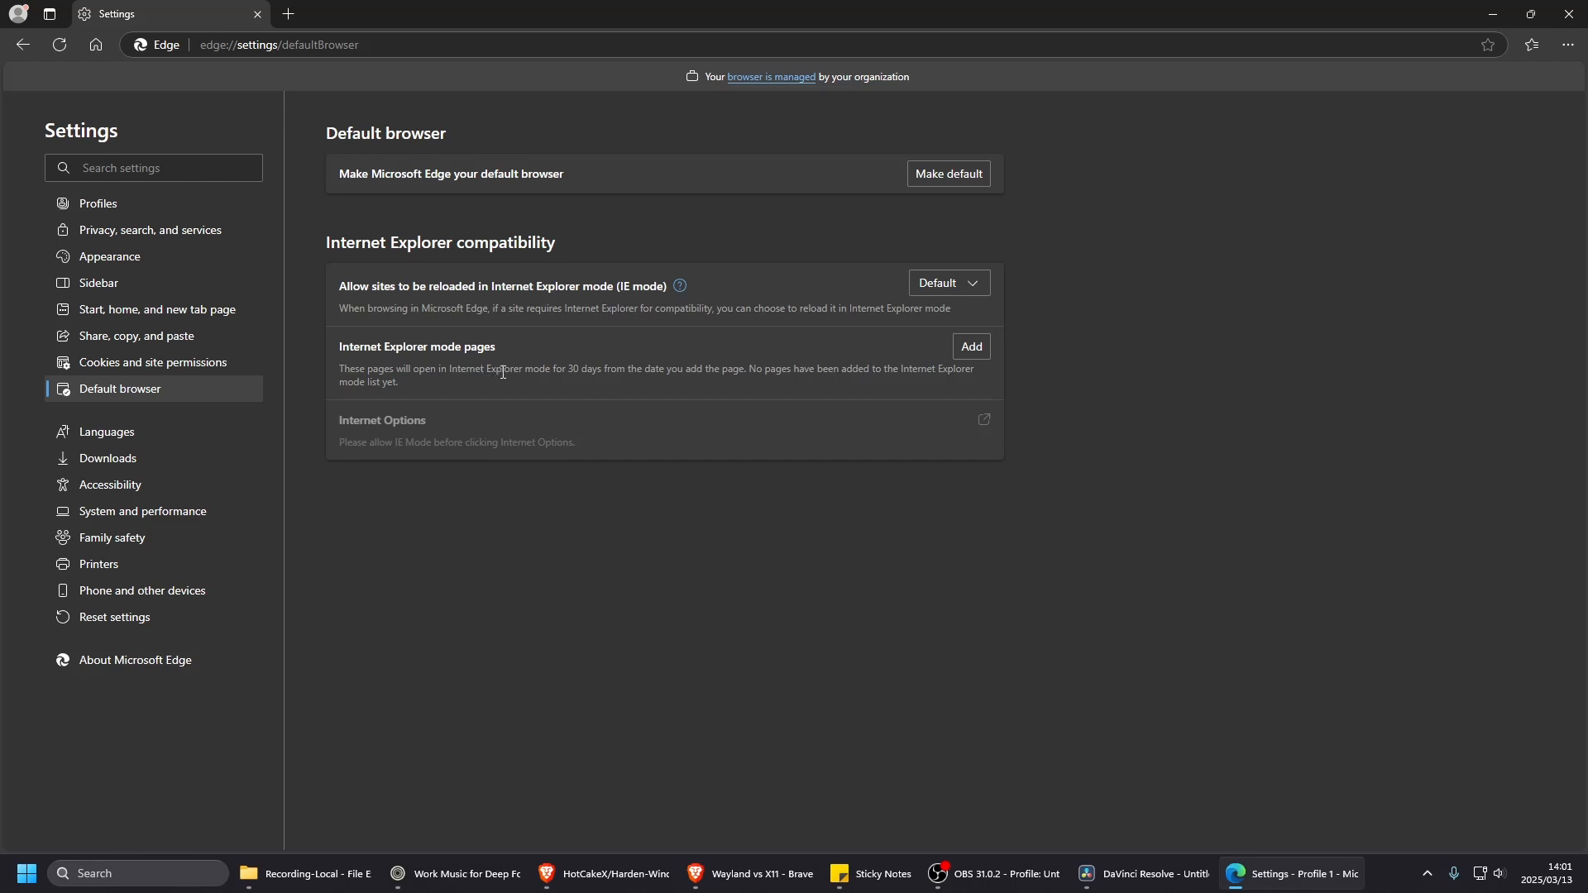
click(960, 286)
click(587, 563)
- Try Basic spellcheck assistance in the language settings, switch back to Microsoft Editor, and look over the remaining language options
click(130, 434)
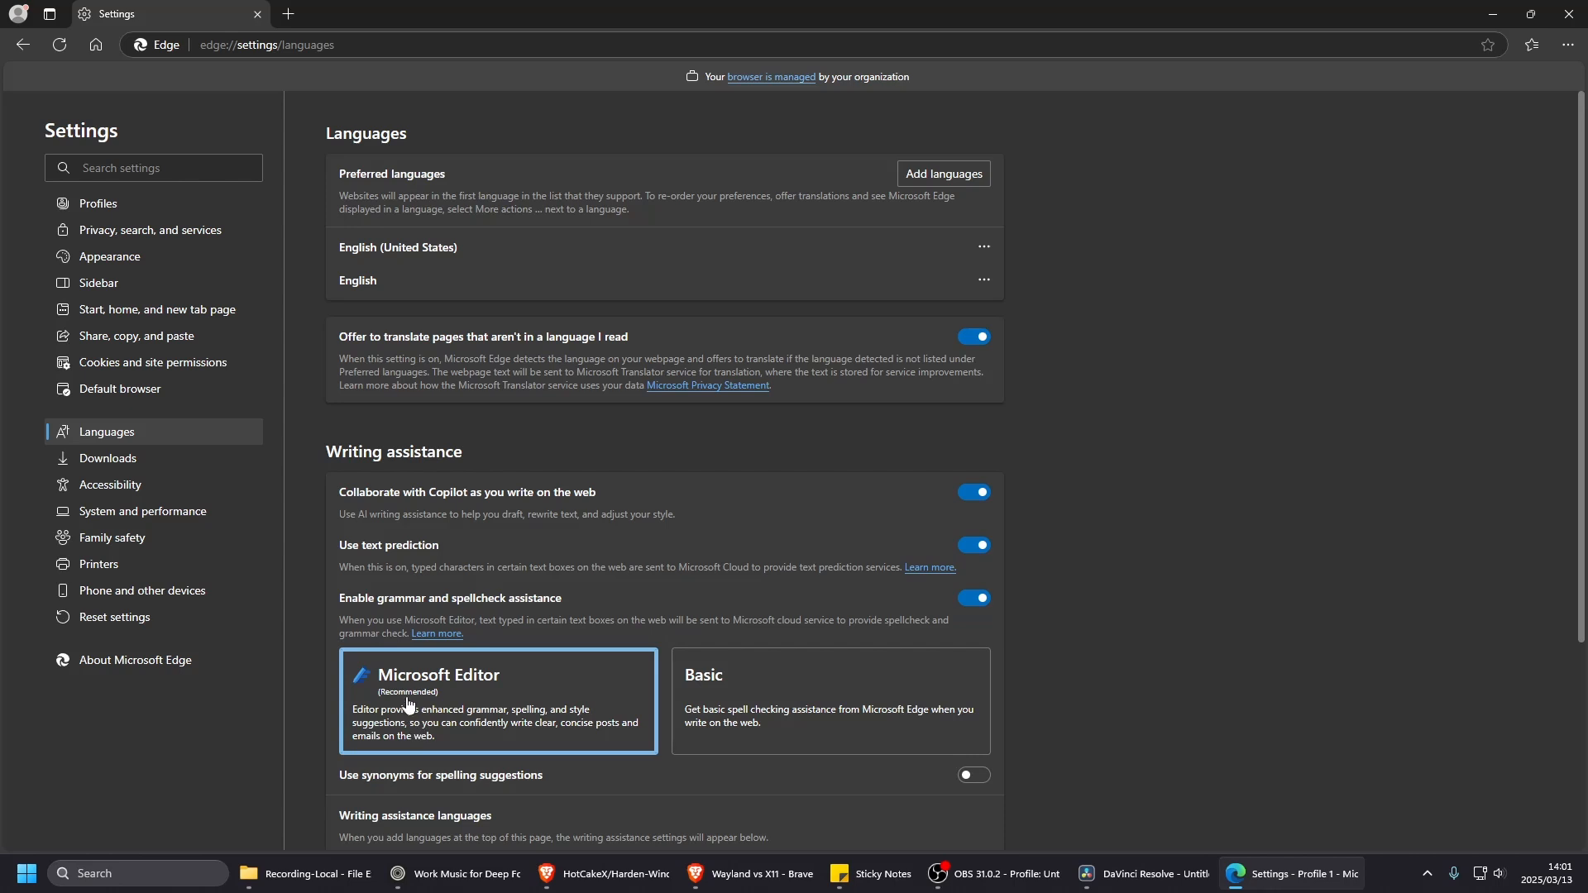
click(728, 743)
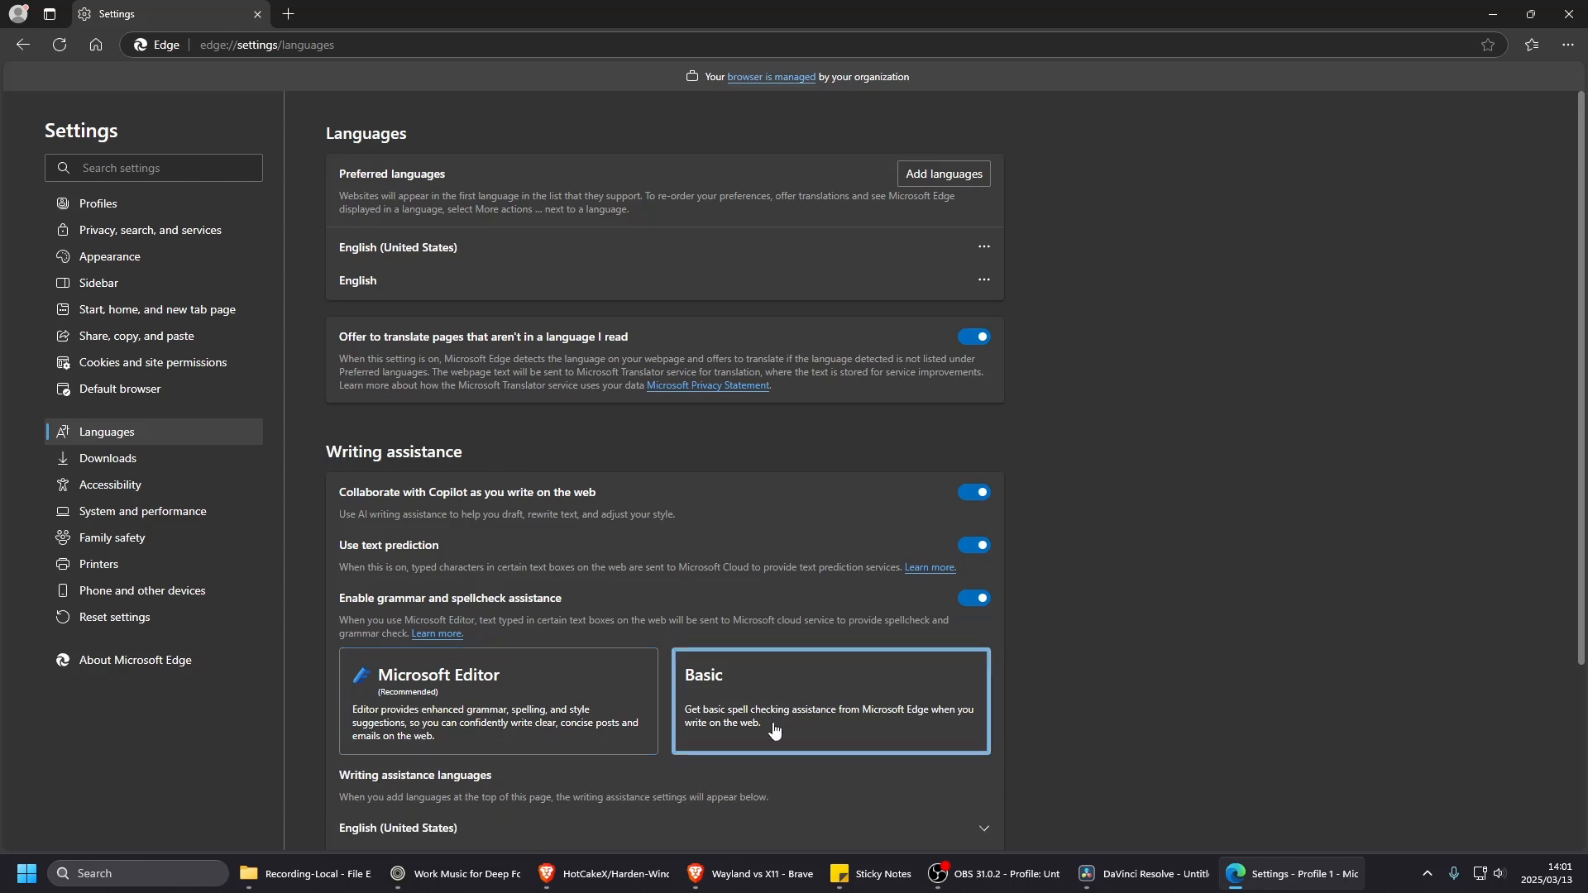
click(603, 685)
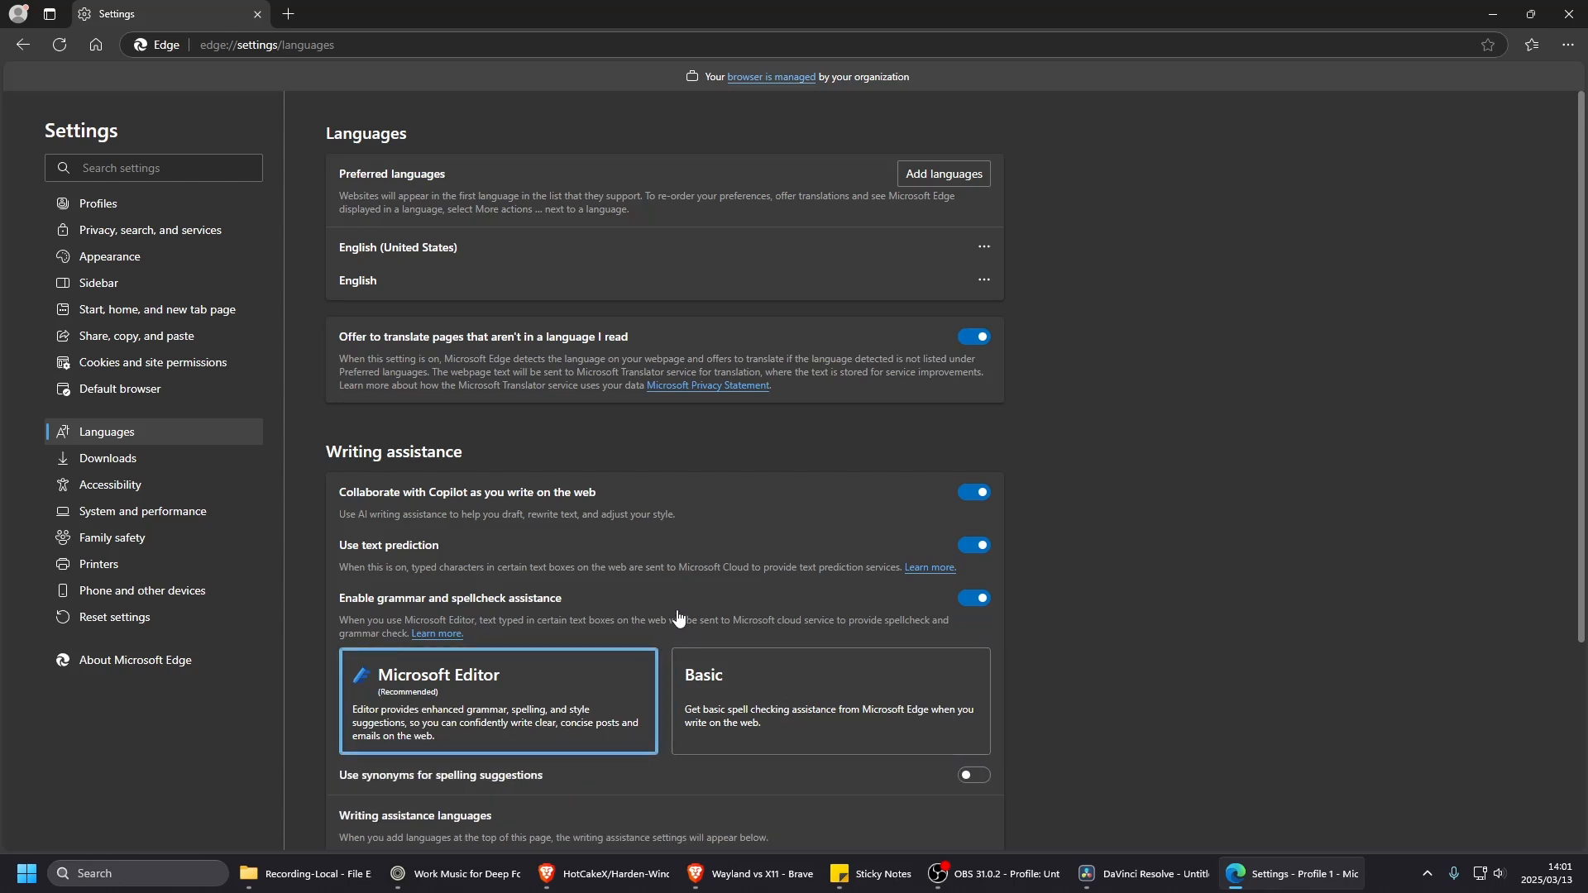
scroll(692, 580, down, 2)
scroll(691, 580, up, 2)
- Look over the download and accessibility settings, and stop background extensions and apps from running after Edge is closed under System and performance
click(153, 458)
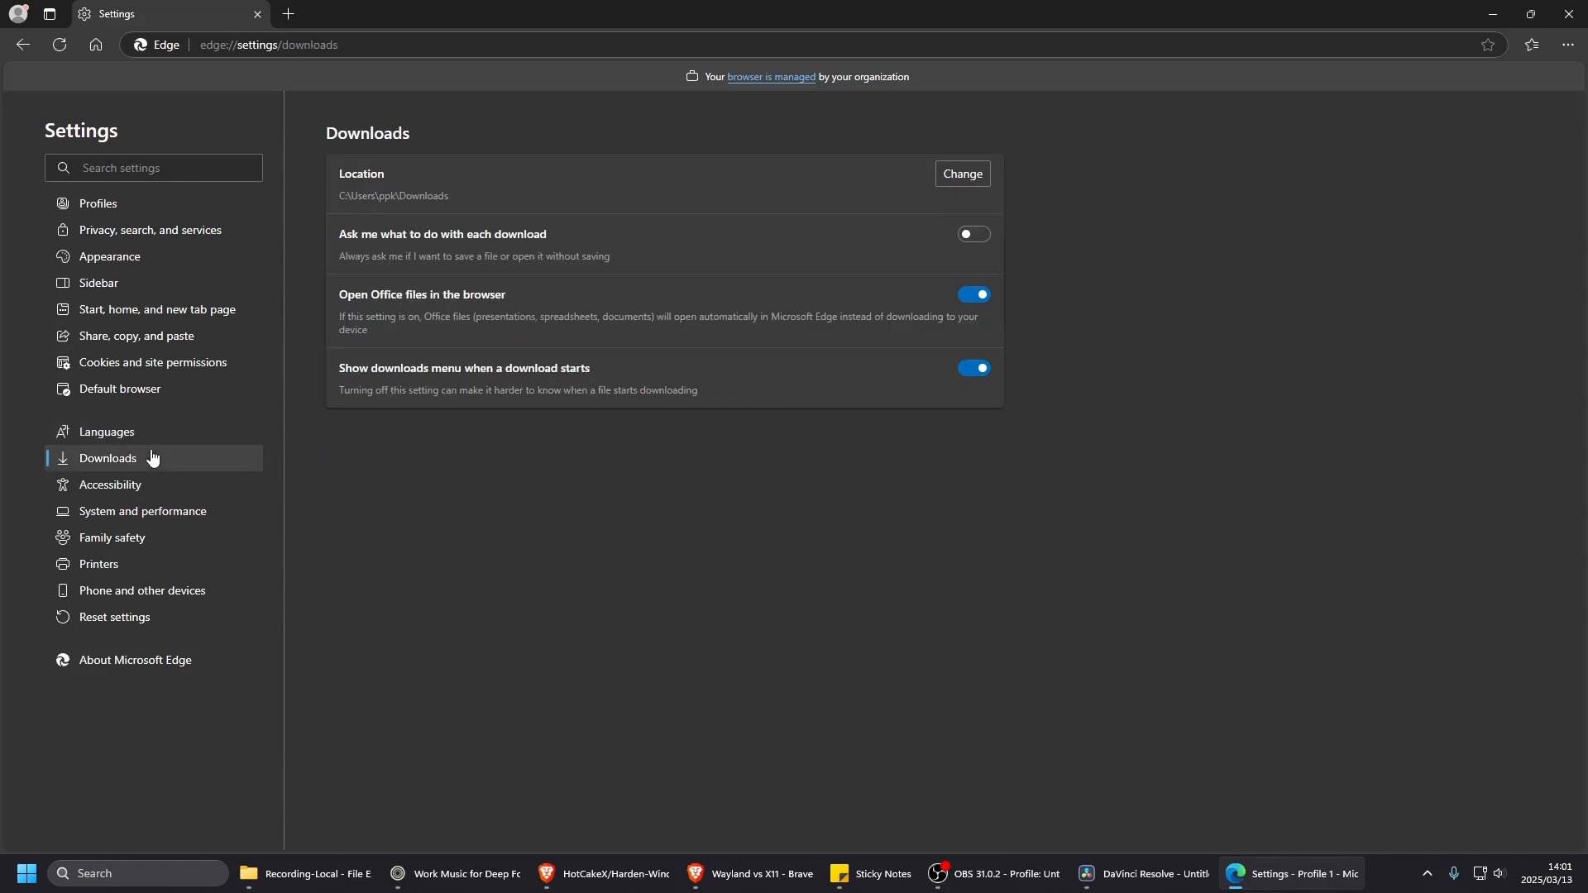
click(152, 490)
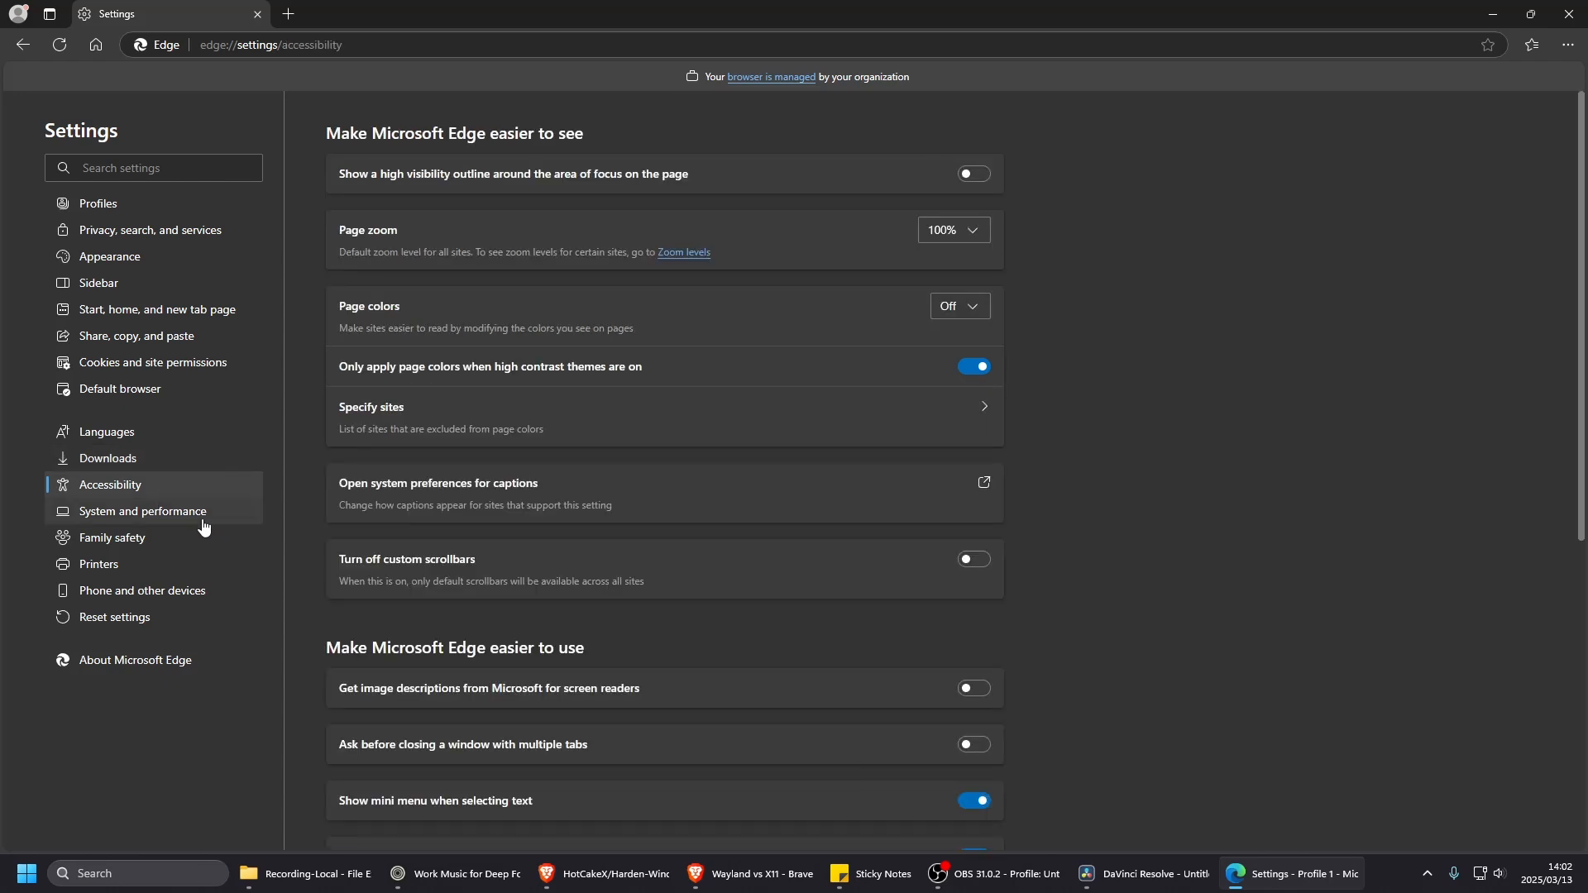
click(150, 515)
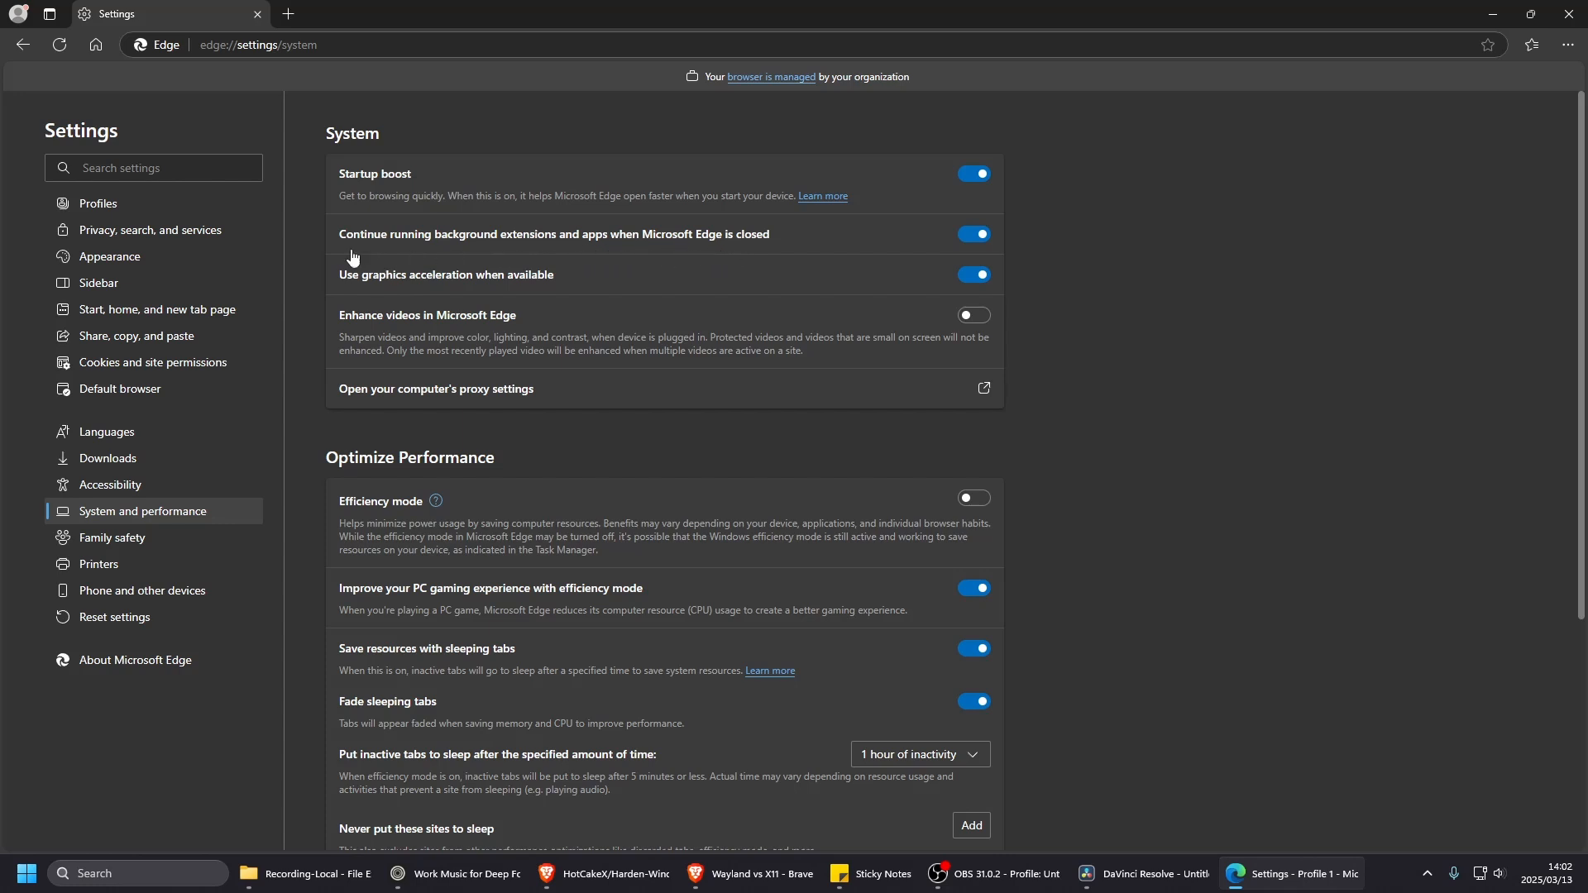
click(973, 235)
scroll(601, 455, down, 3)
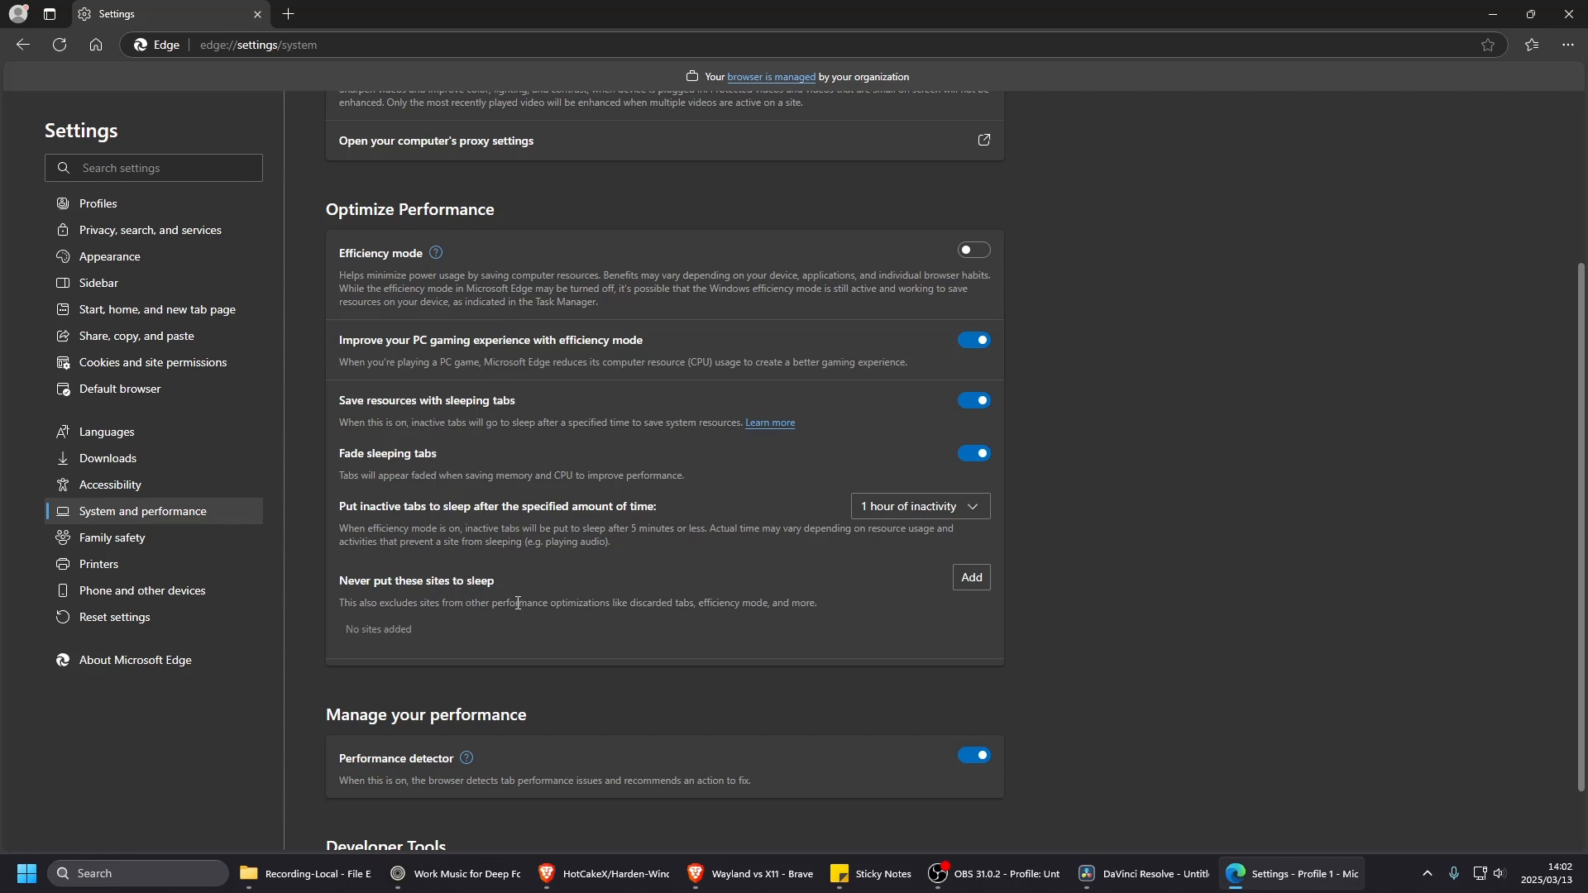
scroll(718, 587, down, 1)
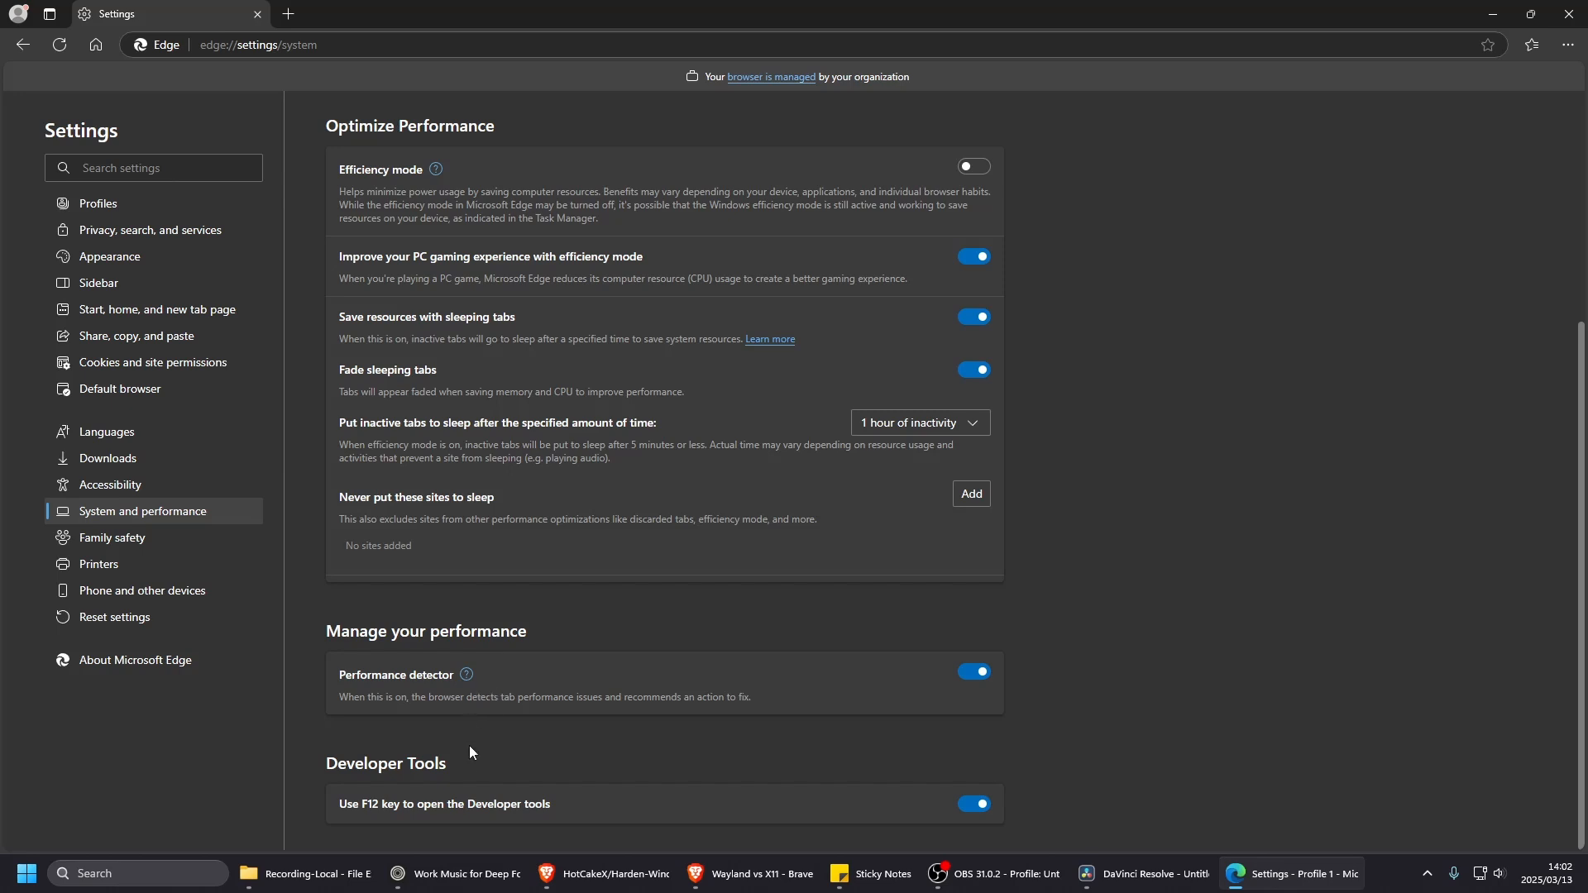
- Examine the Family safety, Phone and other devices, and About pages, and review the profile settings once more
click(115, 538)
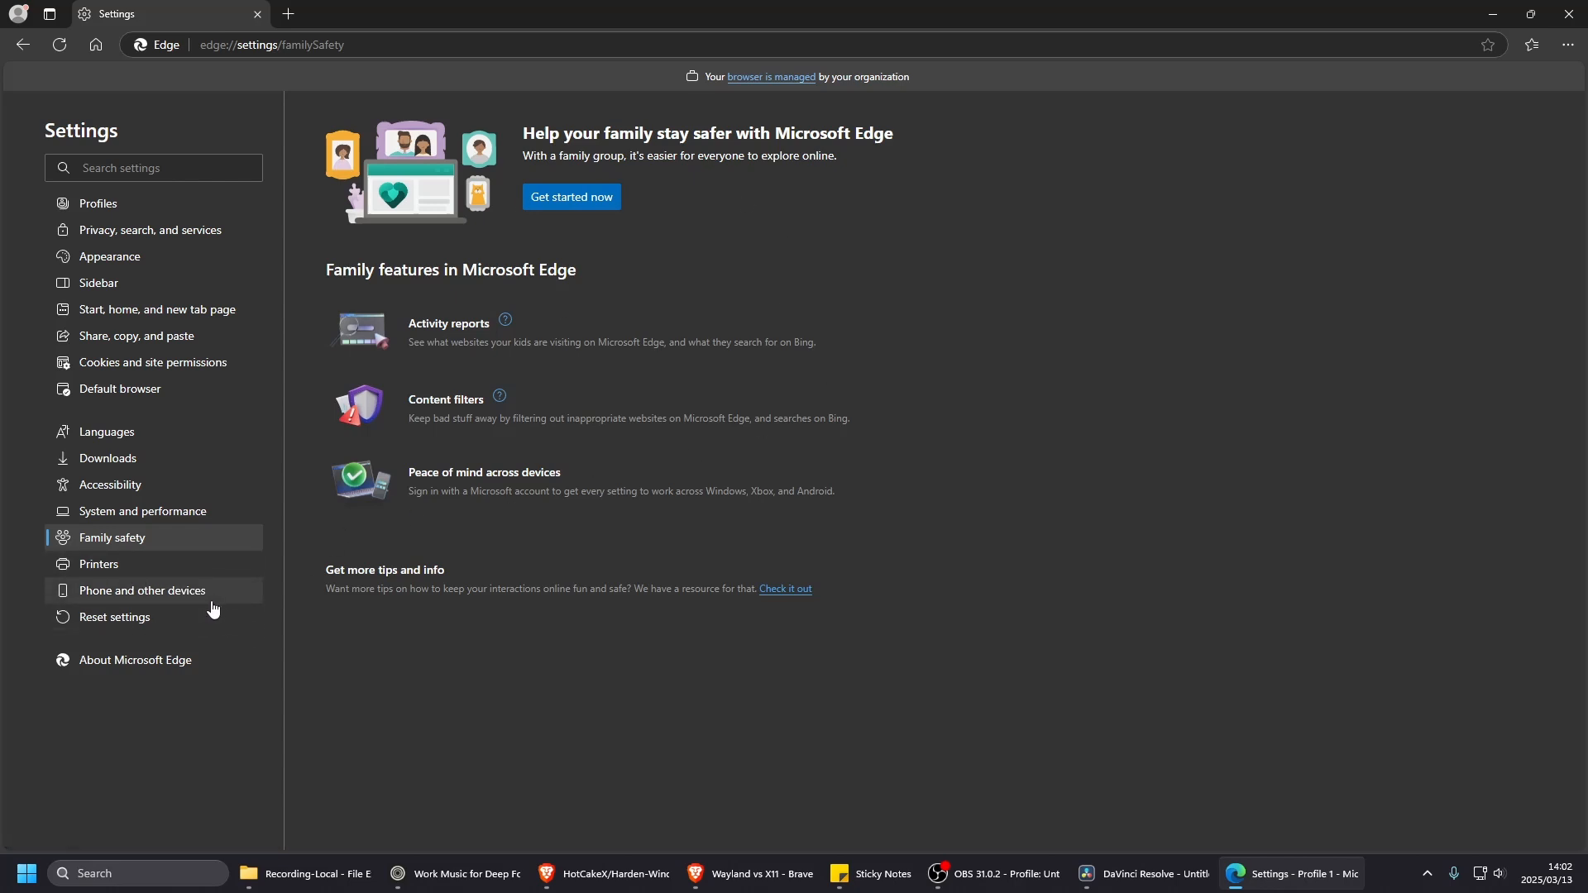
click(176, 592)
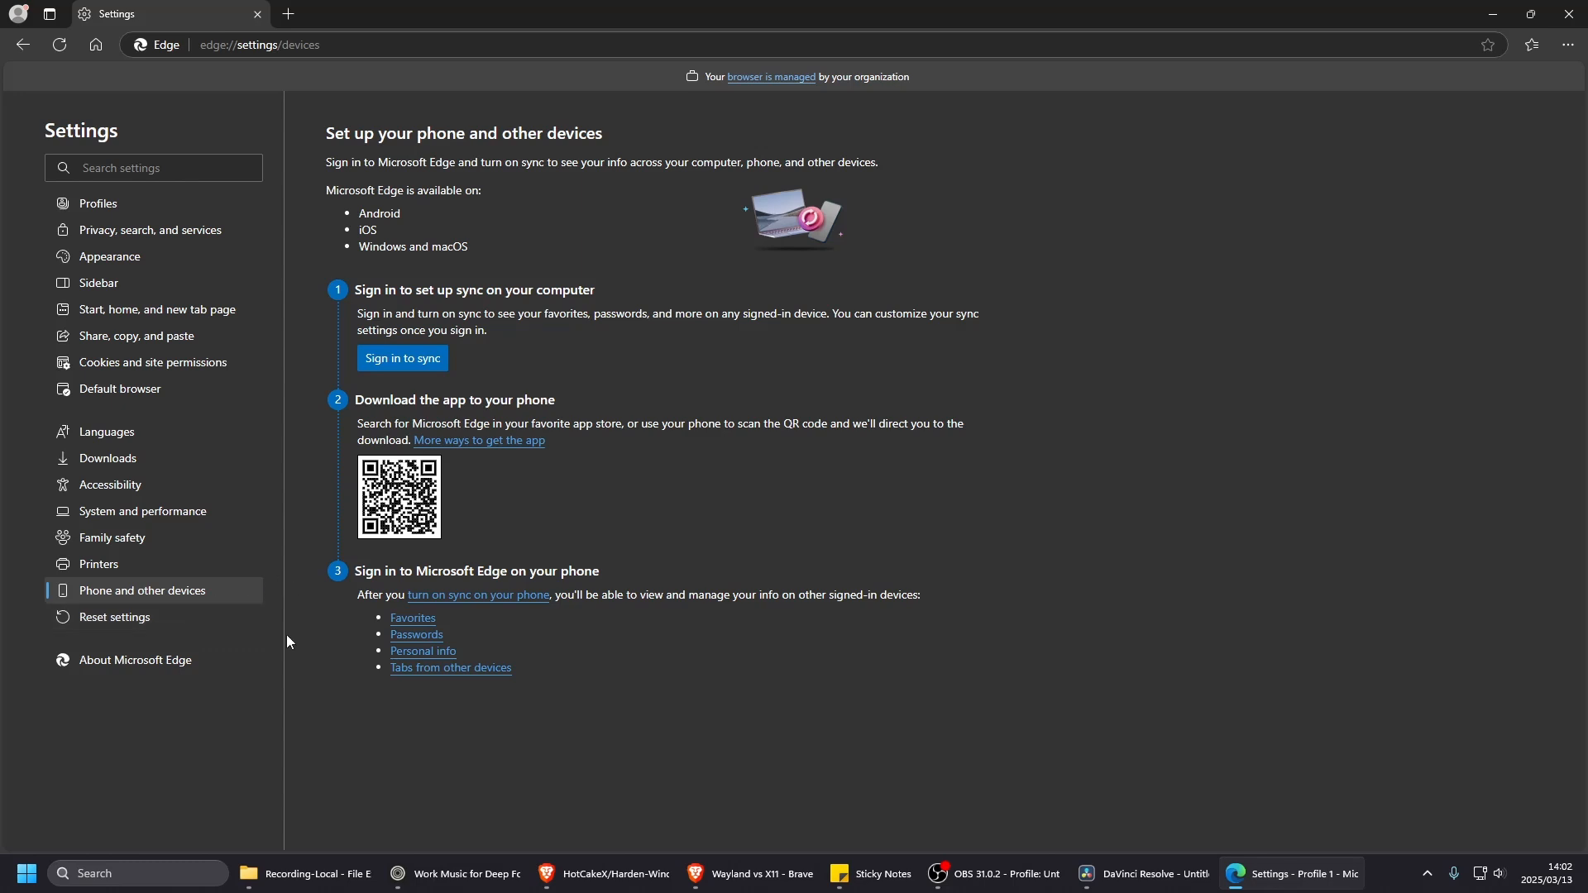
click(146, 670)
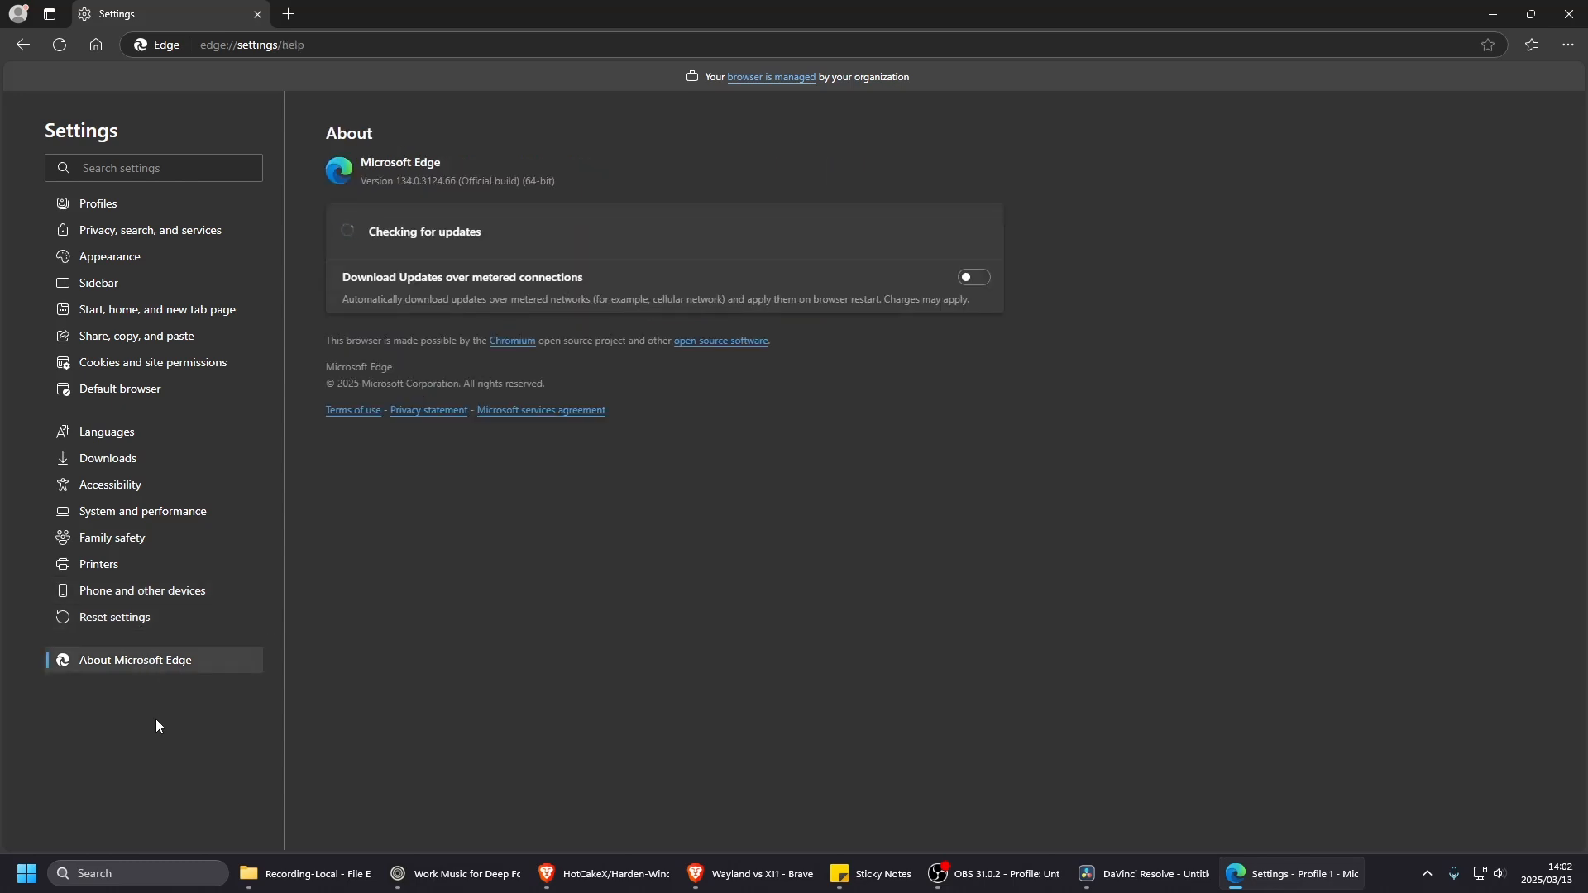
click(158, 204)
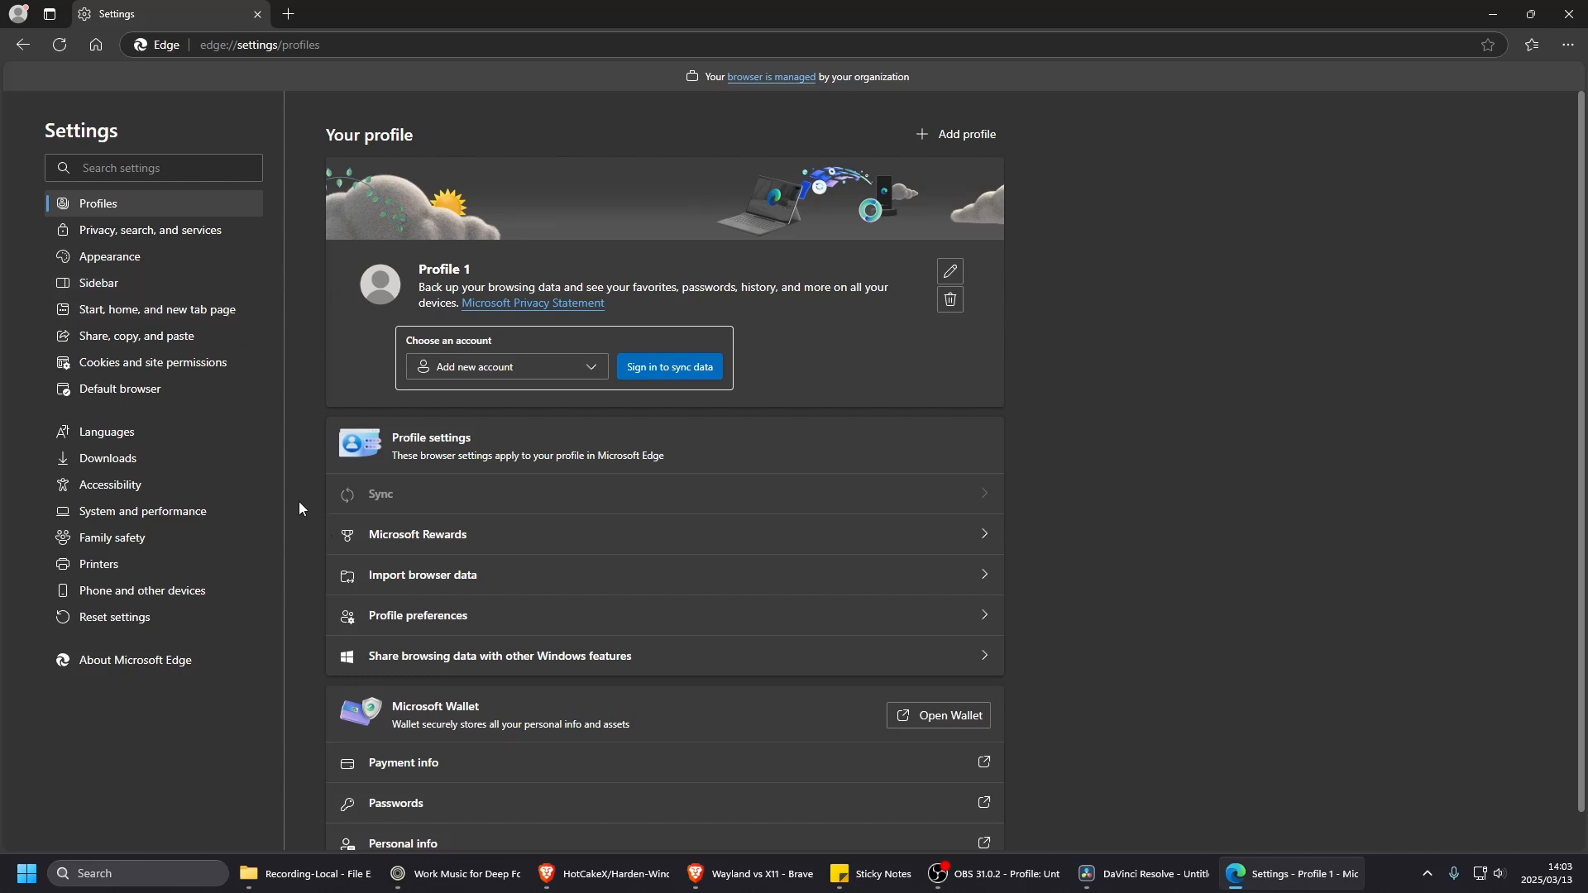
scroll(301, 548, down, 1)
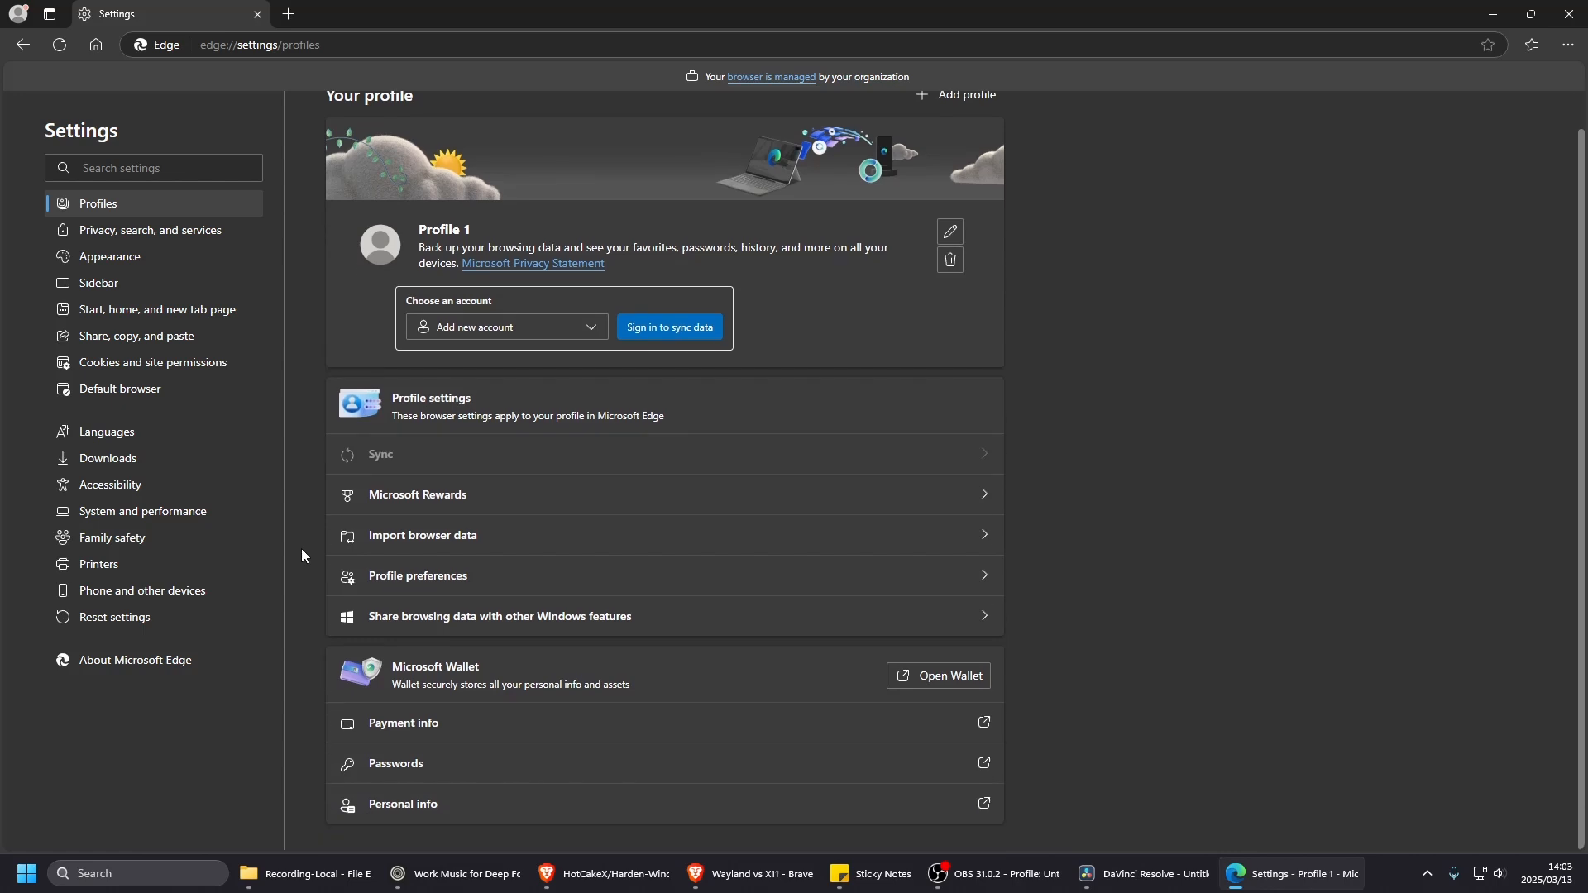
scroll(301, 548, up, 1)
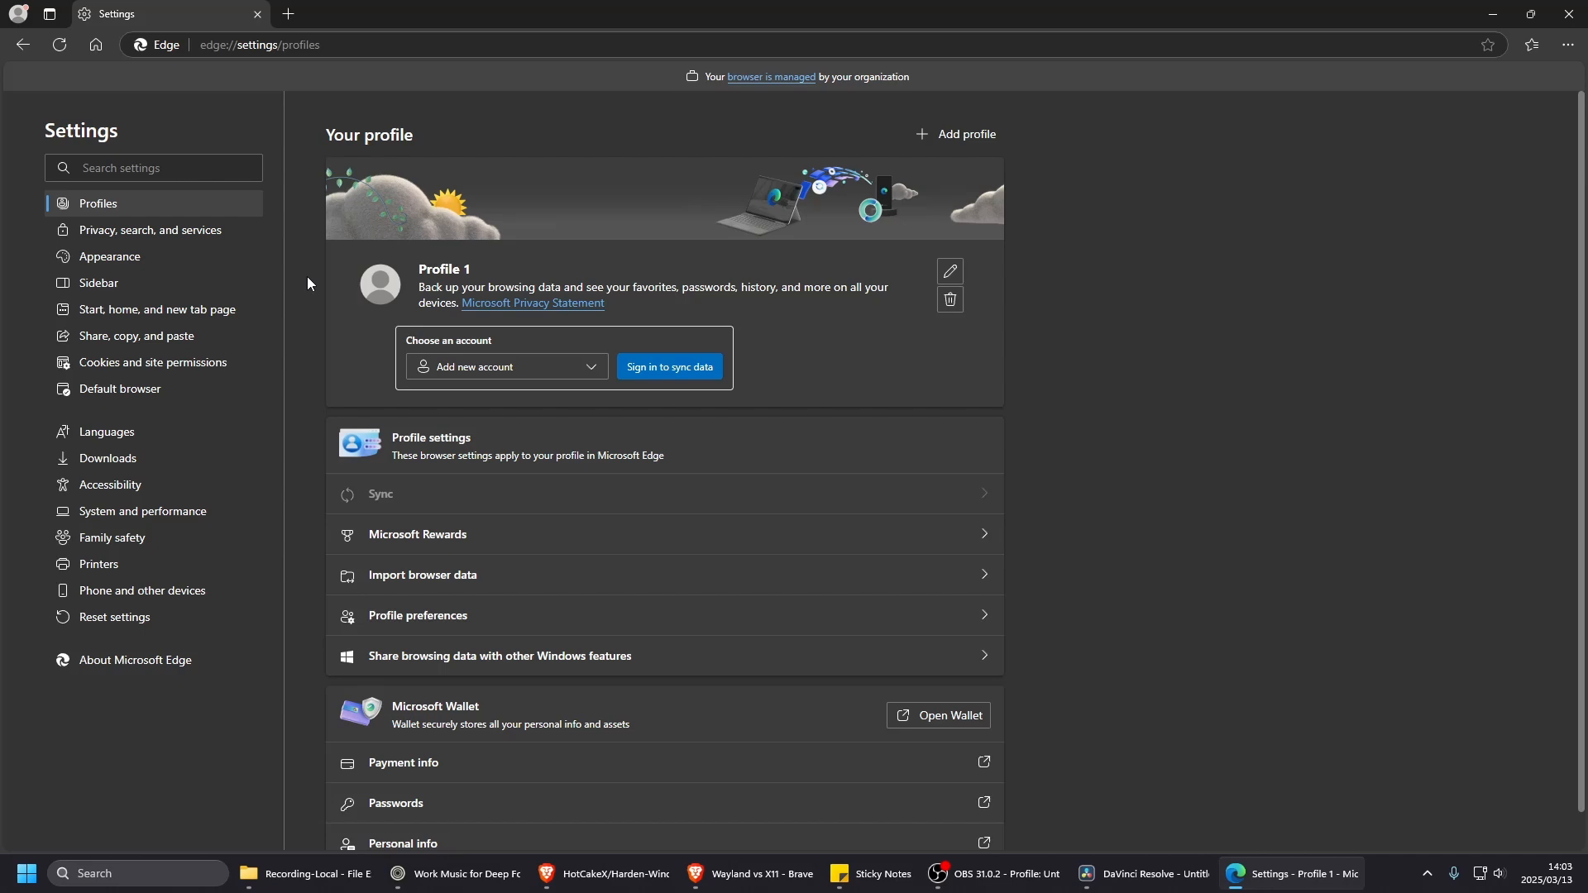
click(155, 235)
click(114, 207)
click(115, 236)
click(113, 207)
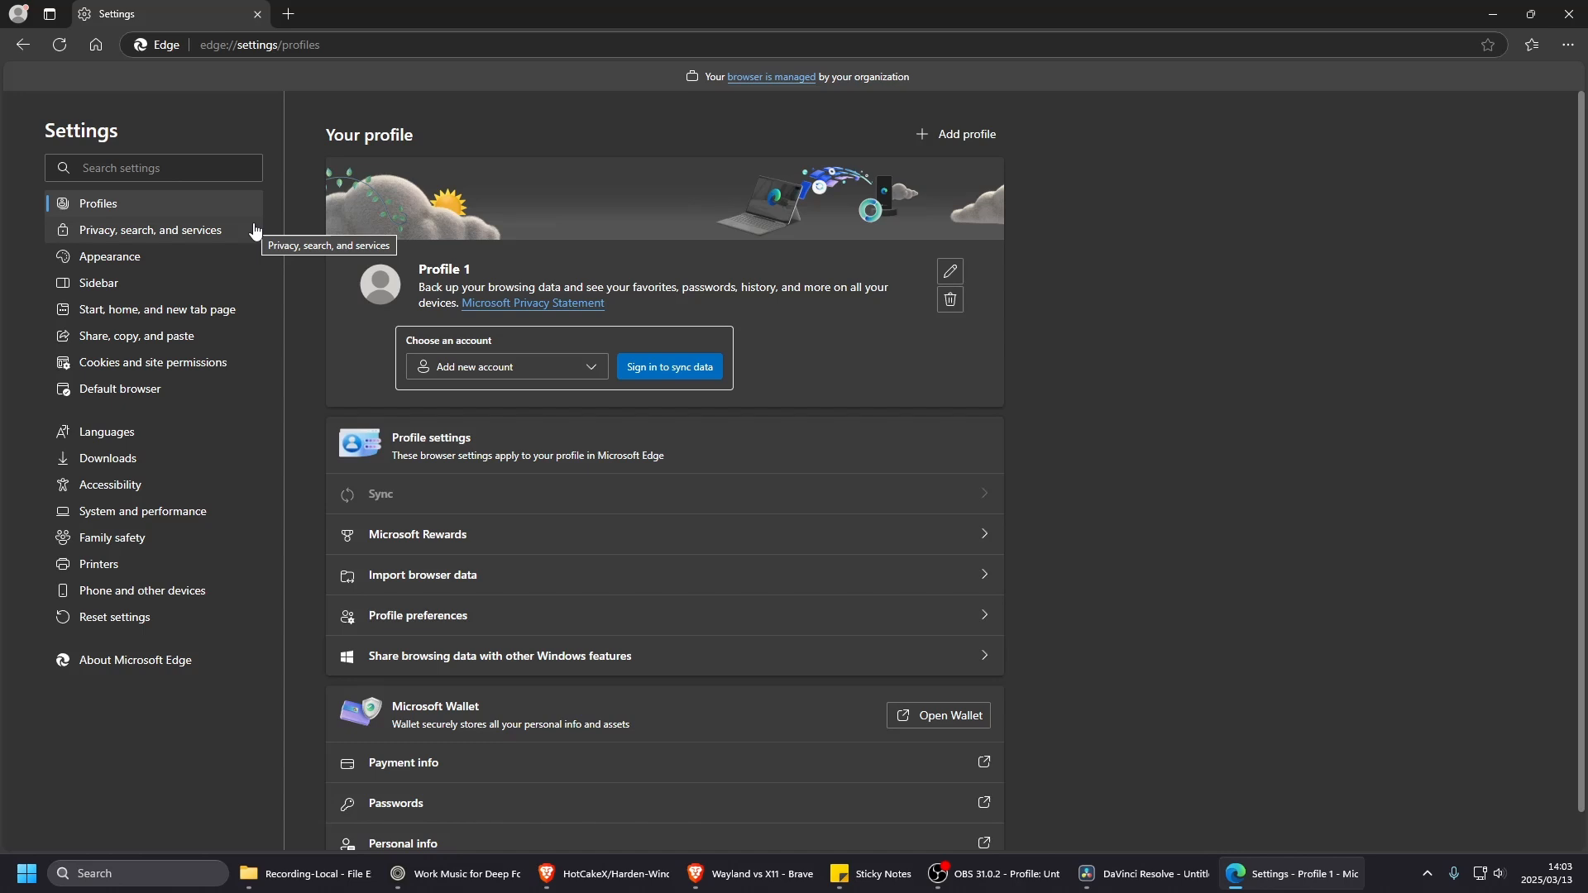
- Search the web for "ppk" from the address bar, and check what a new tab opens with
click(384, 43)
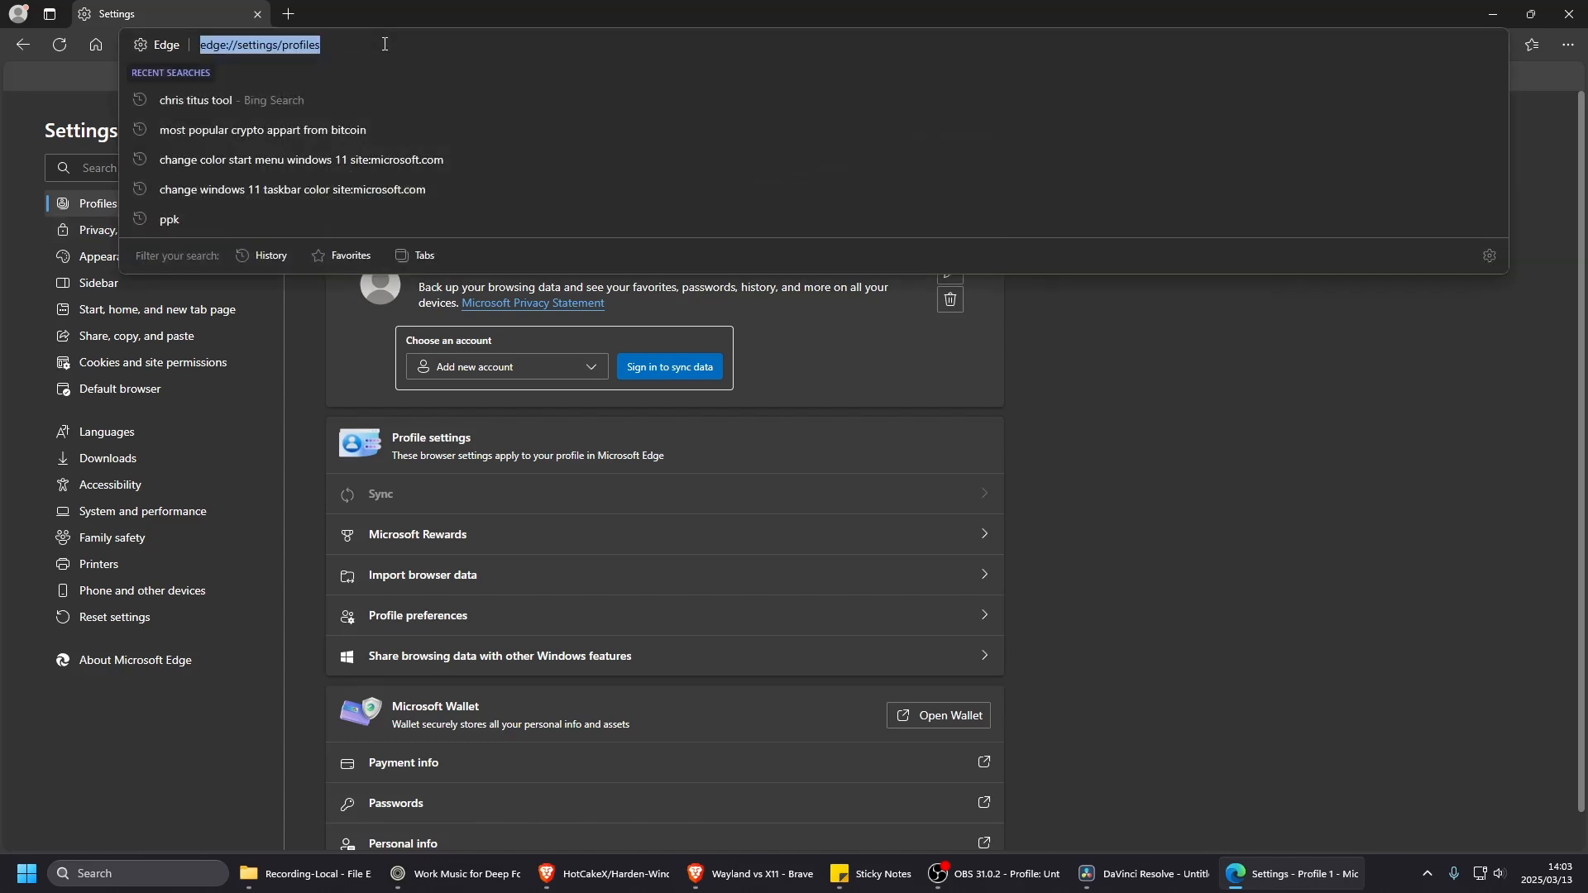
text(ppk)
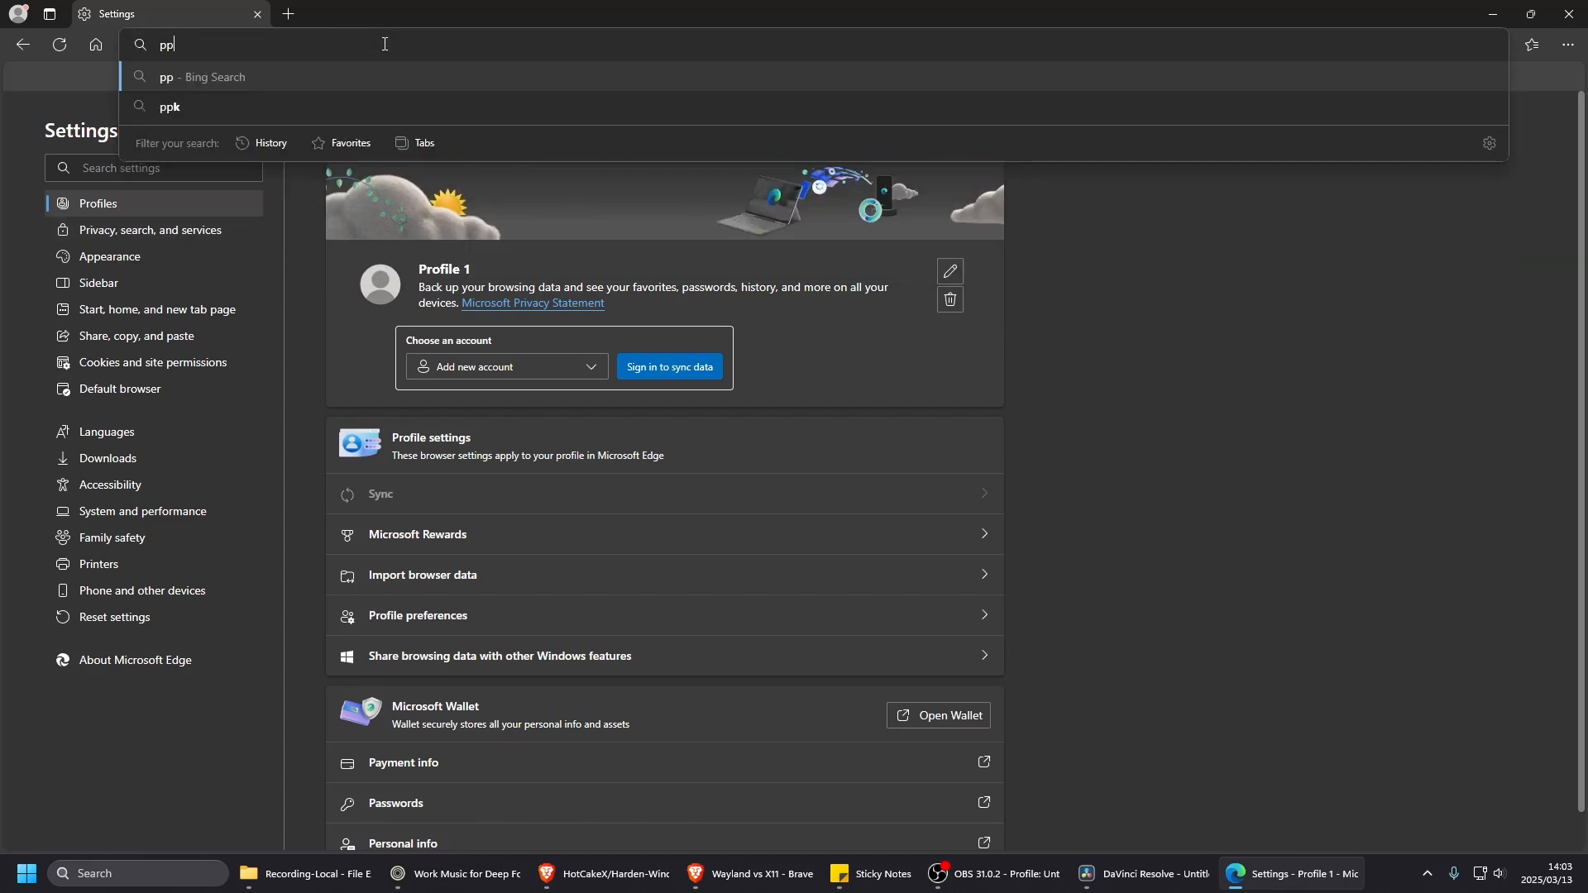
key(Return)
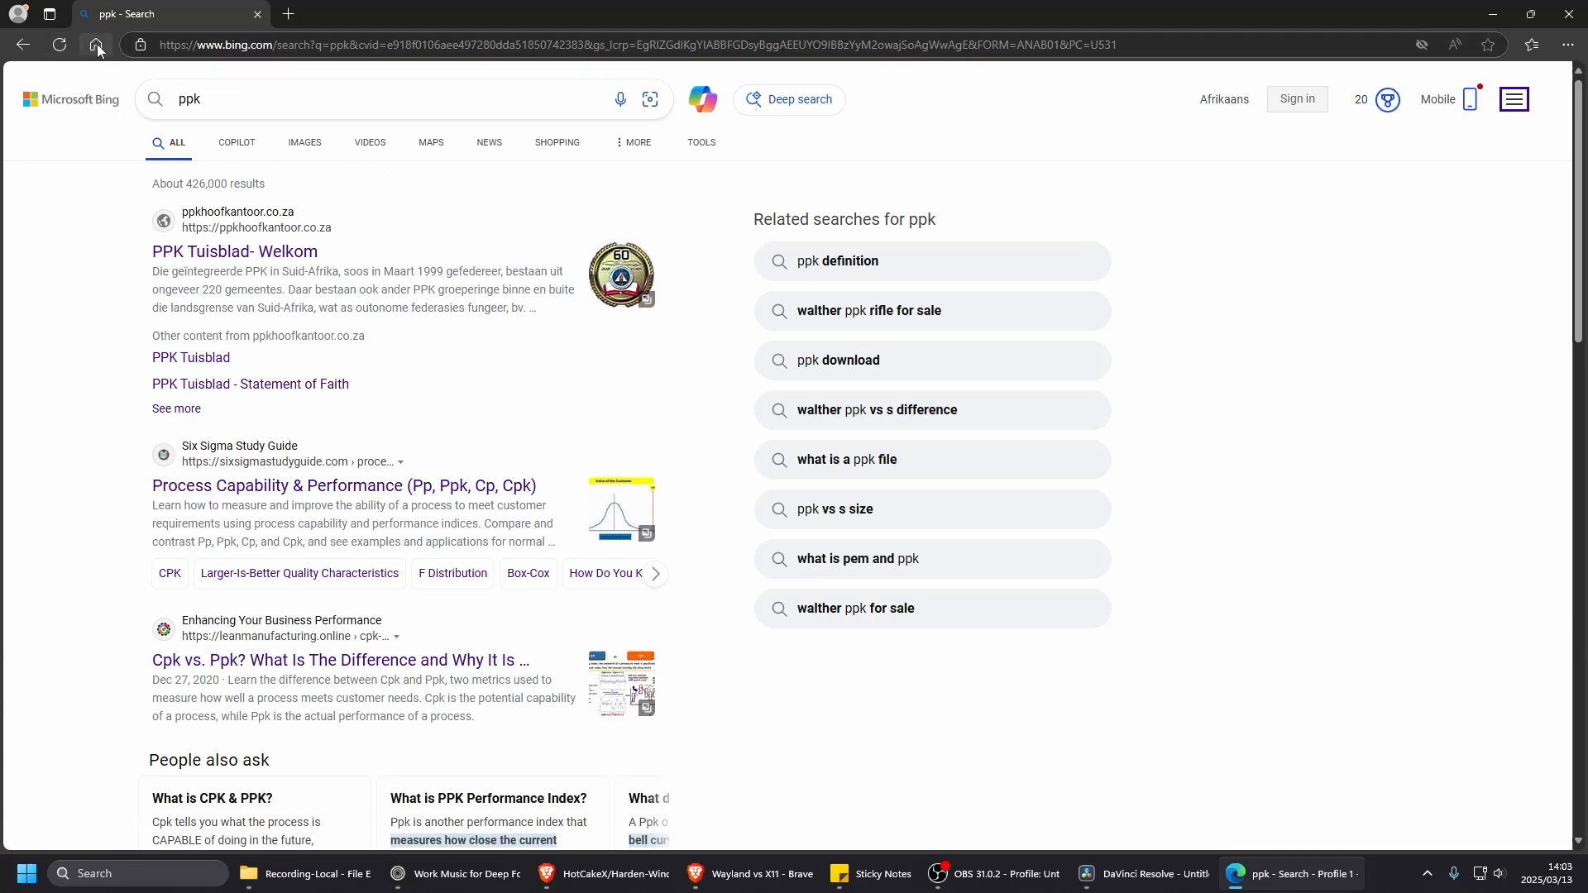
click(290, 16)
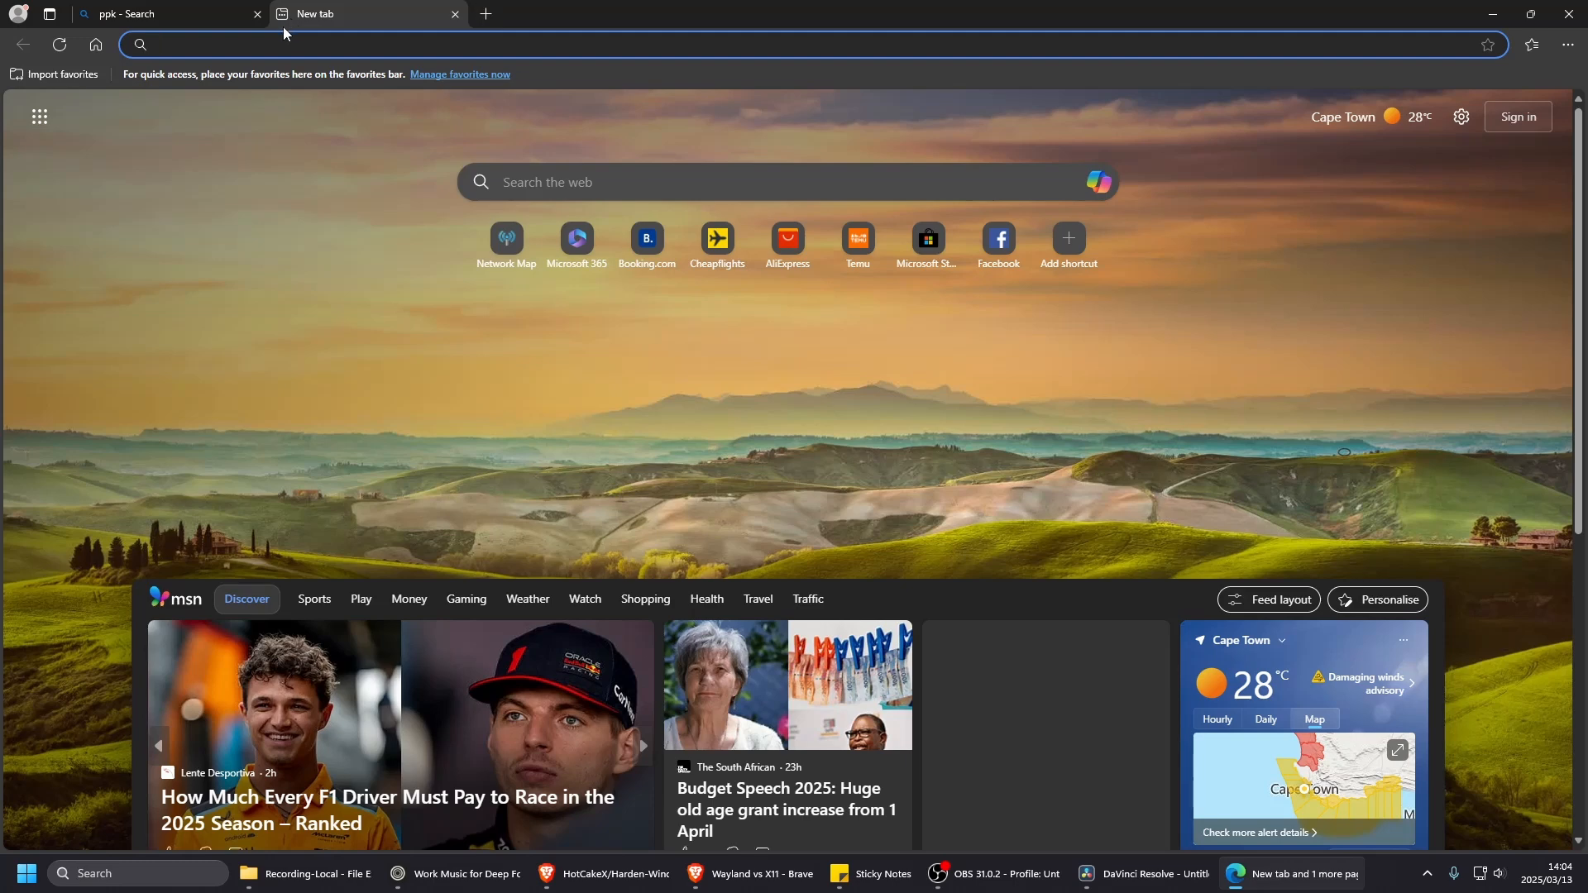
click(455, 14)
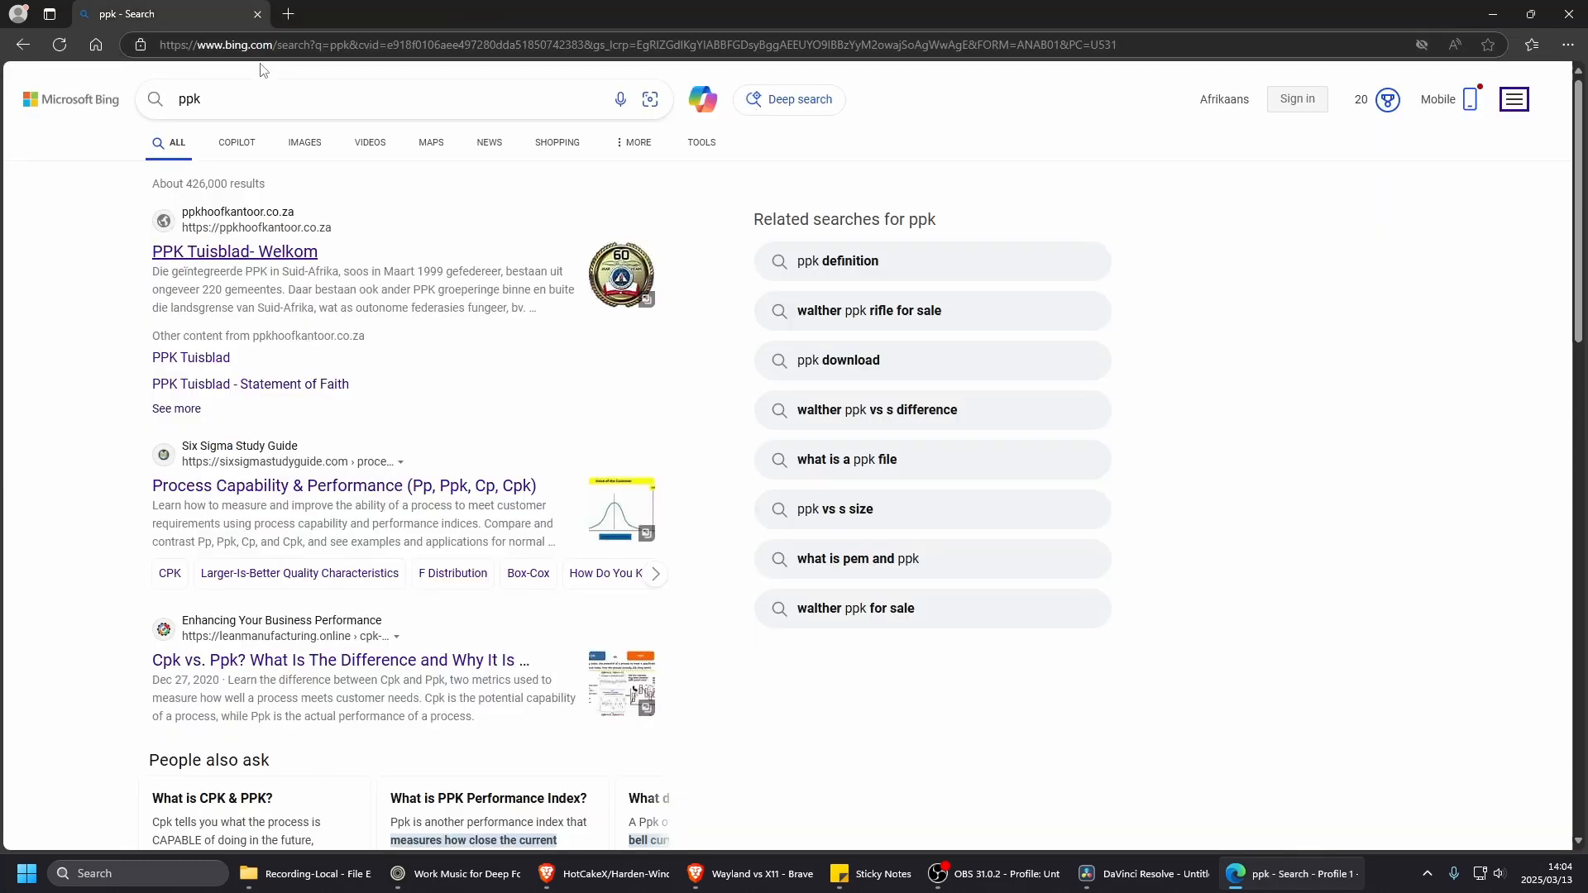
- Search for "ppk" from a new tab, load the home page in the first tab, and return to the Bing results
click(288, 15)
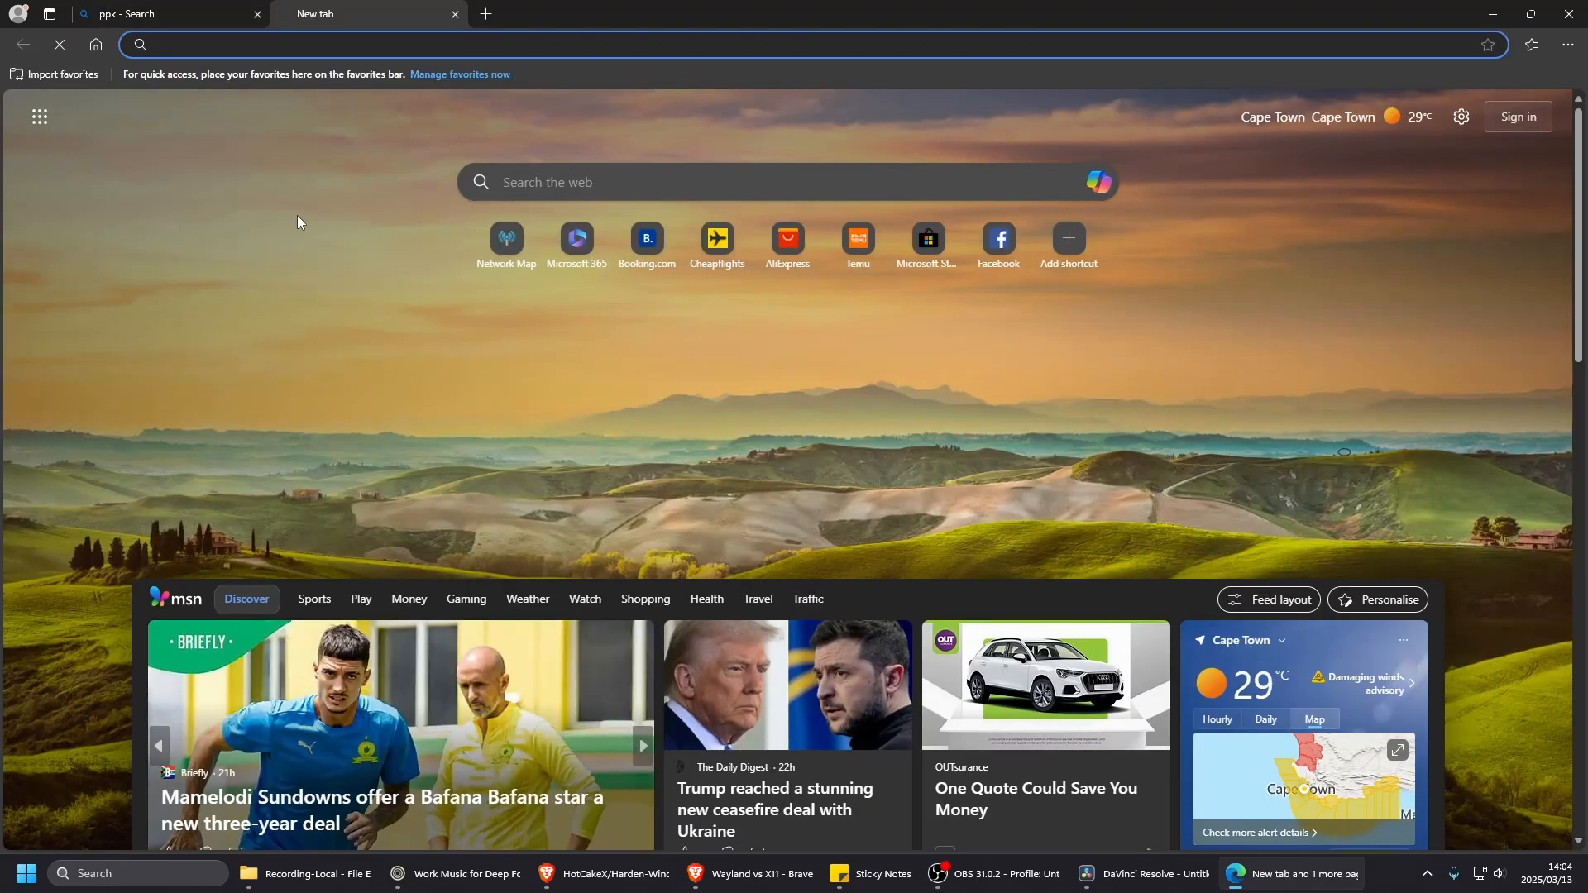
text(ppk)
key(Return)
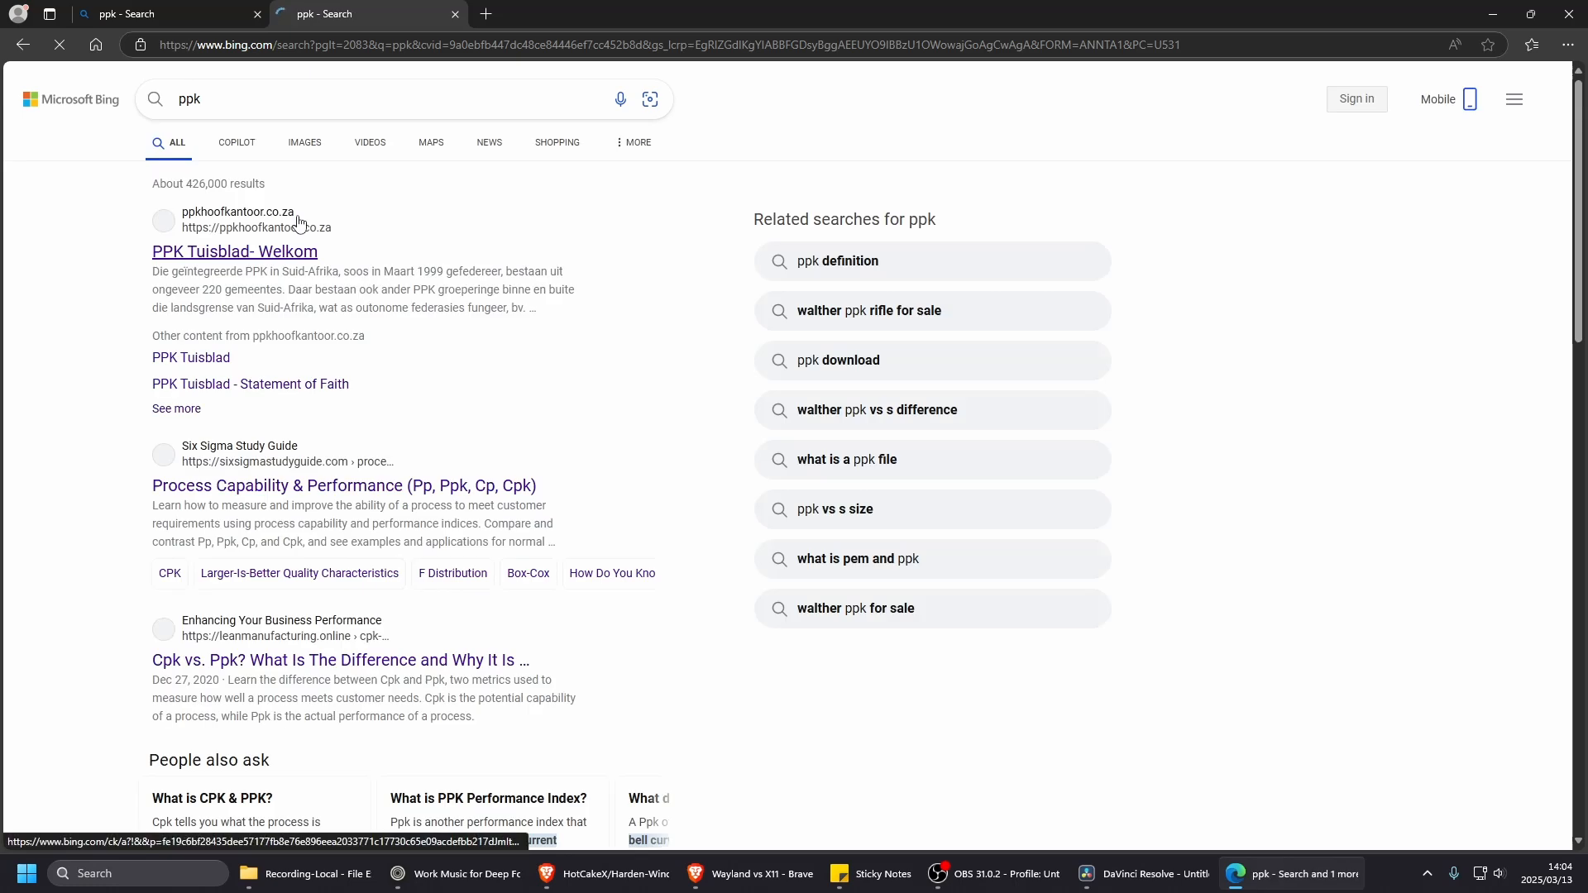
click(91, 48)
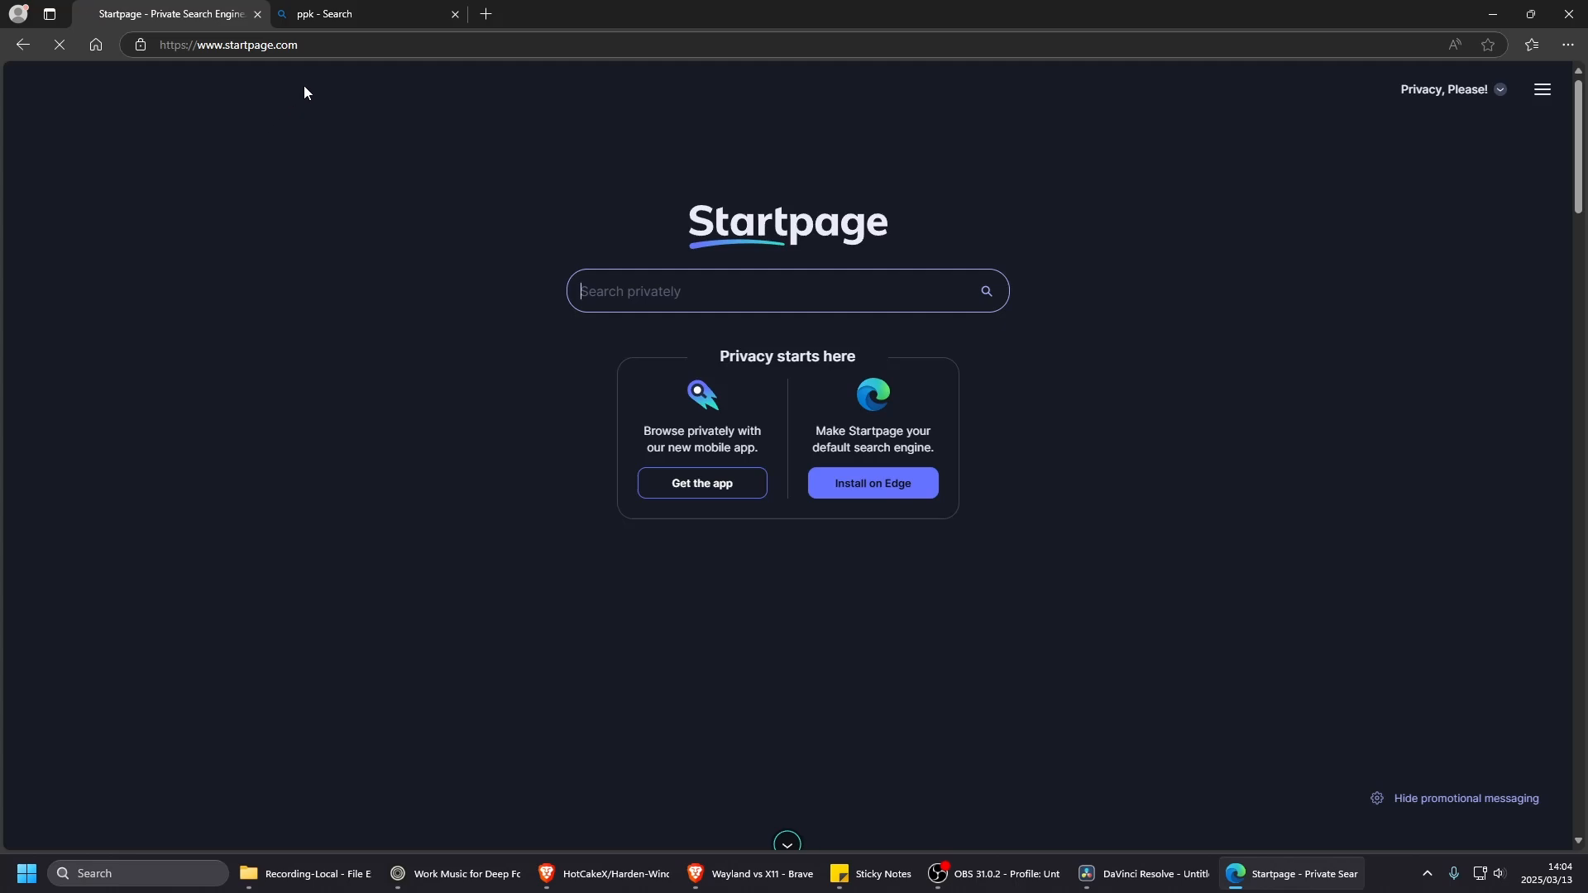
click(351, 16)
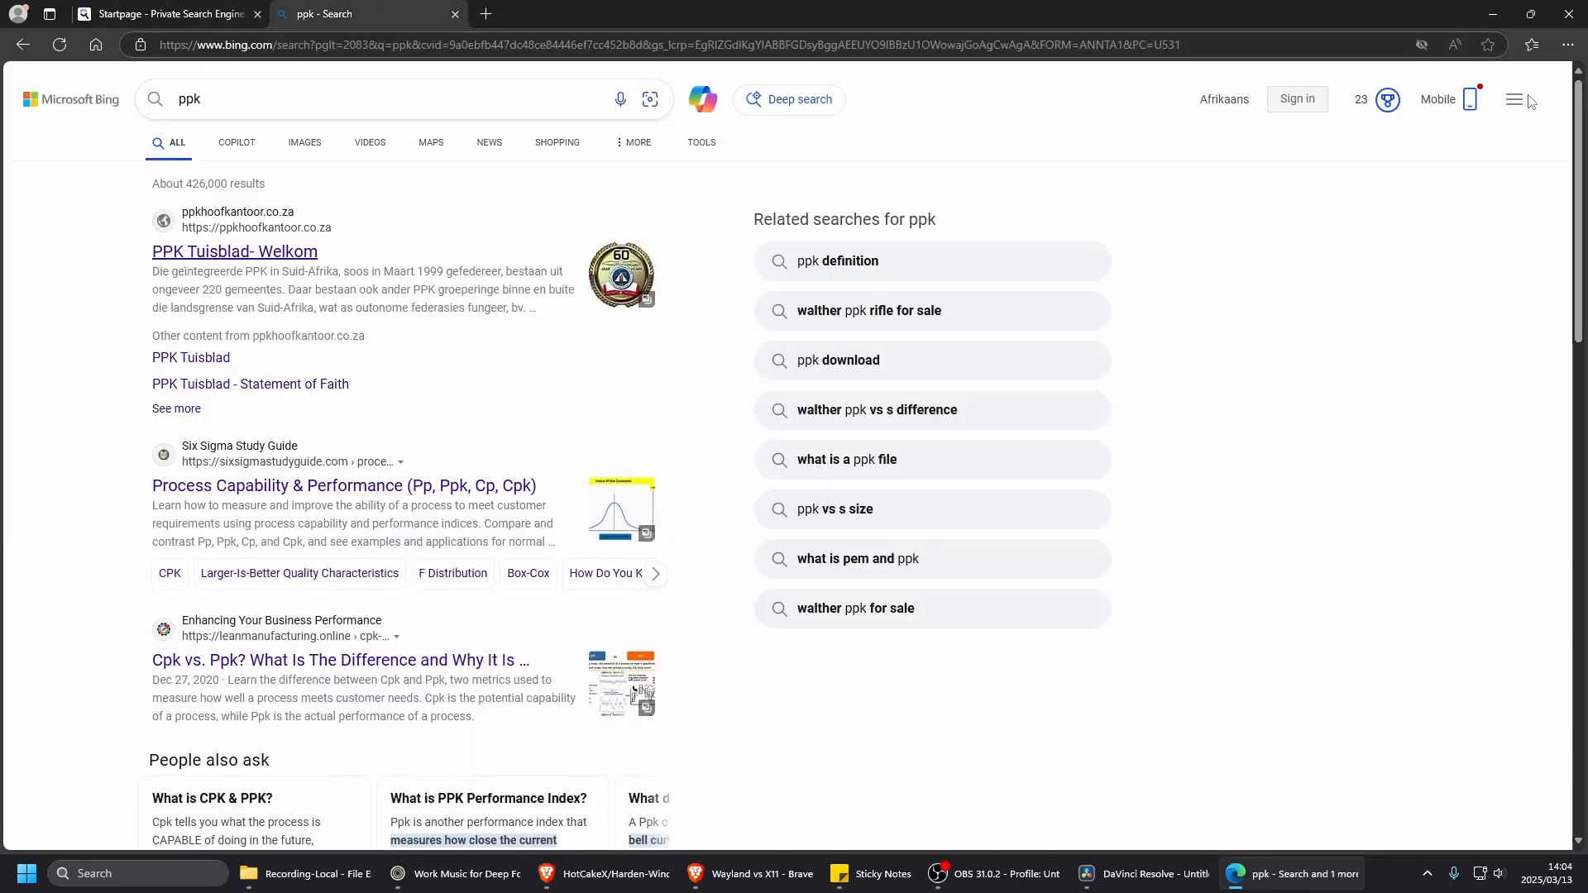
- Open the browser settings and examine the Default browser and the Start, home, and new tab page options
click(1567, 45)
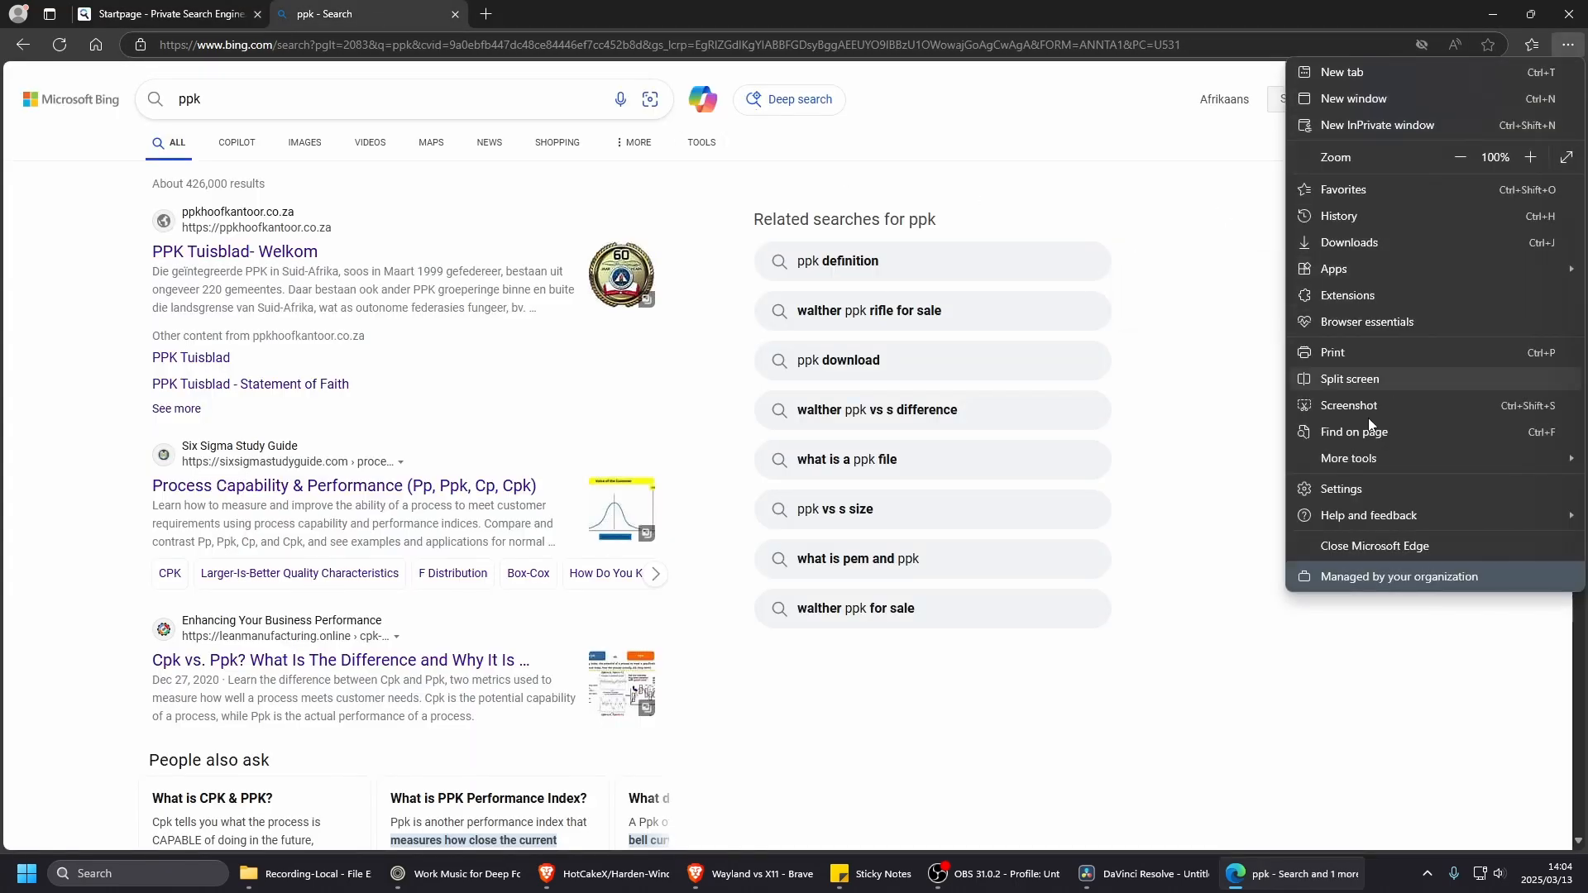
click(1358, 490)
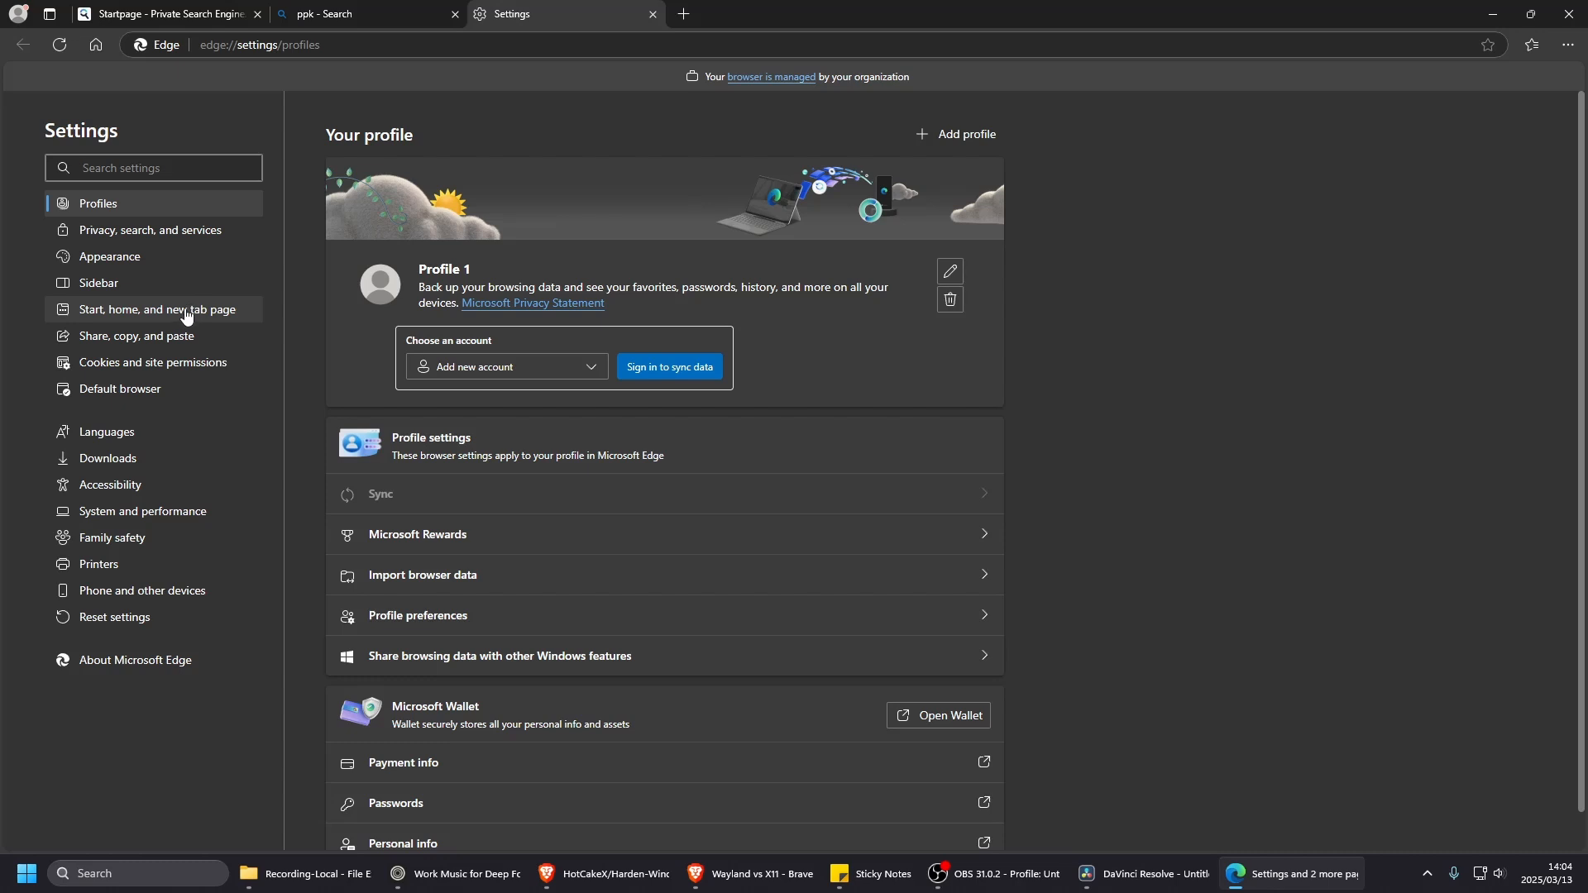
click(166, 389)
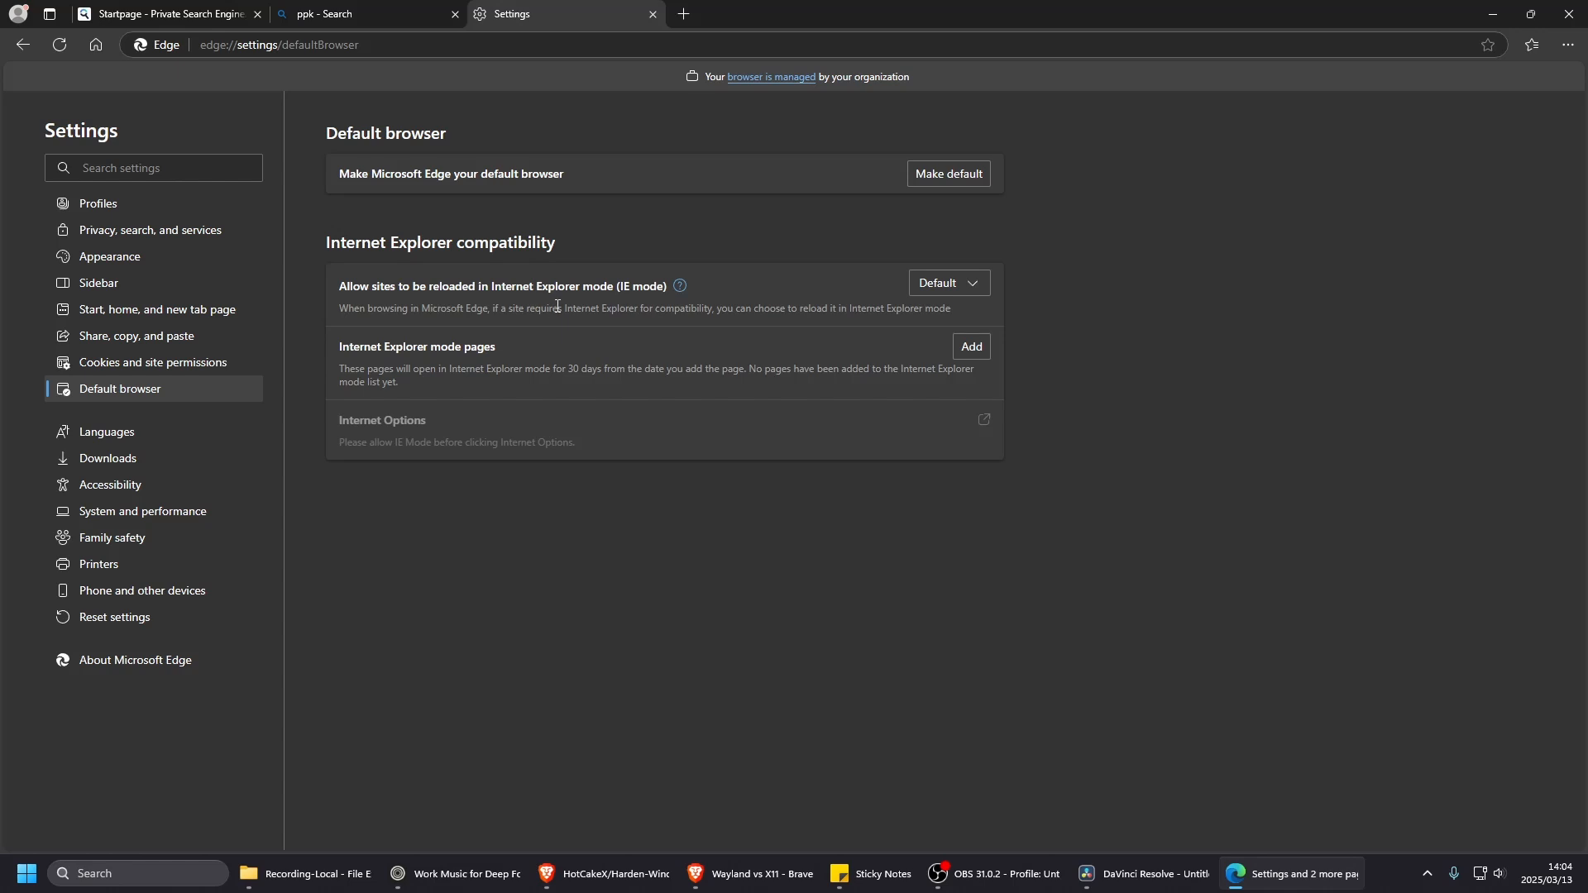
click(157, 311)
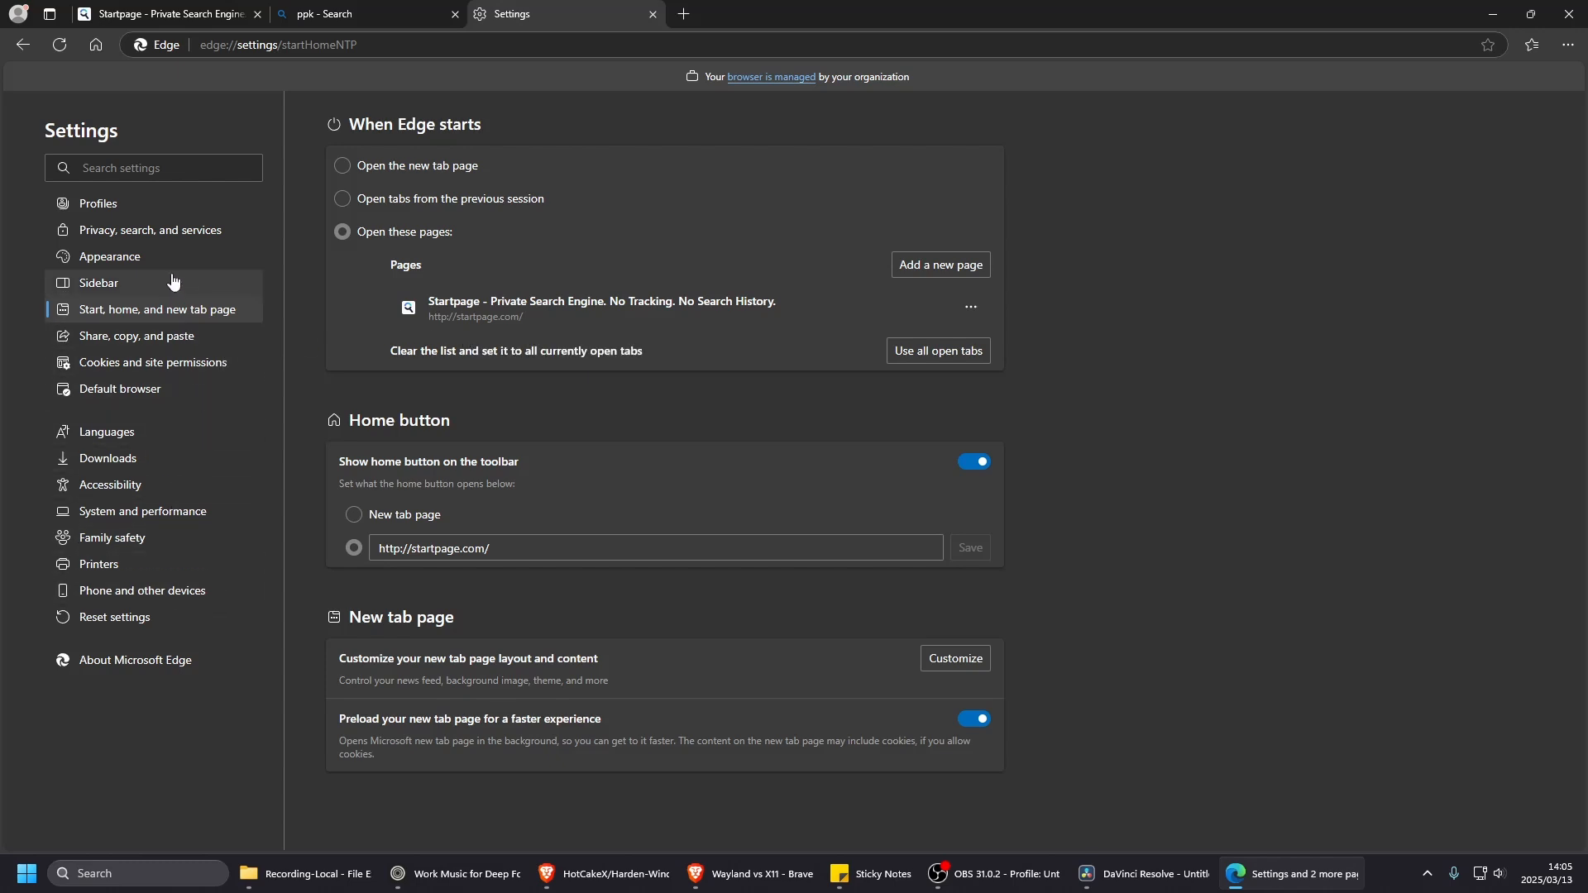
click(113, 213)
- Search for "ppk" on Startpage and compare its results with the Bing results
click(324, 17)
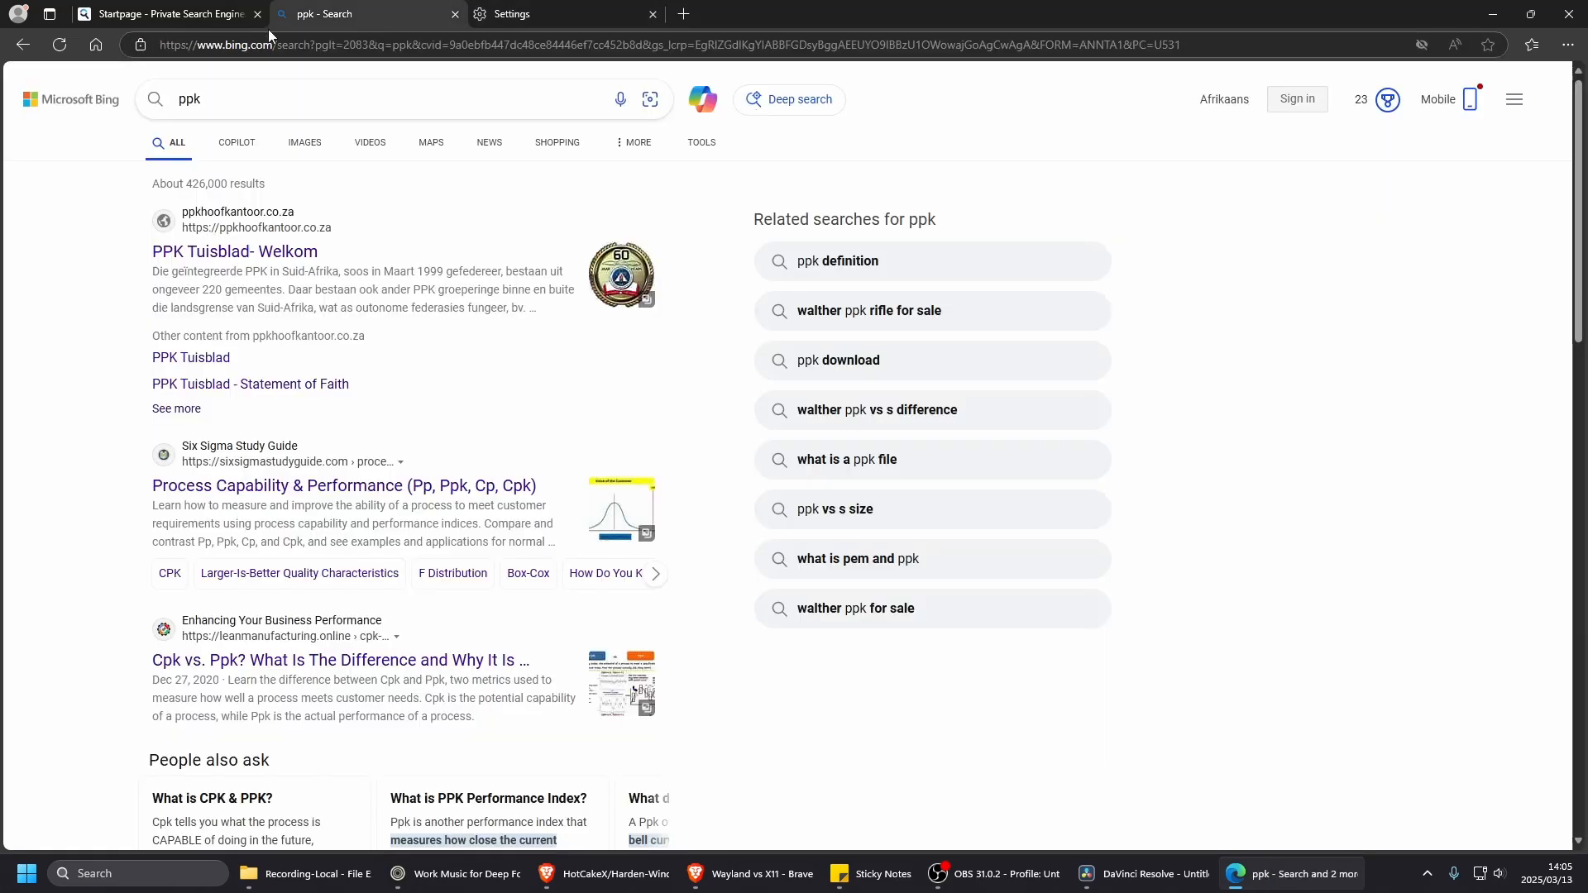
click(230, 16)
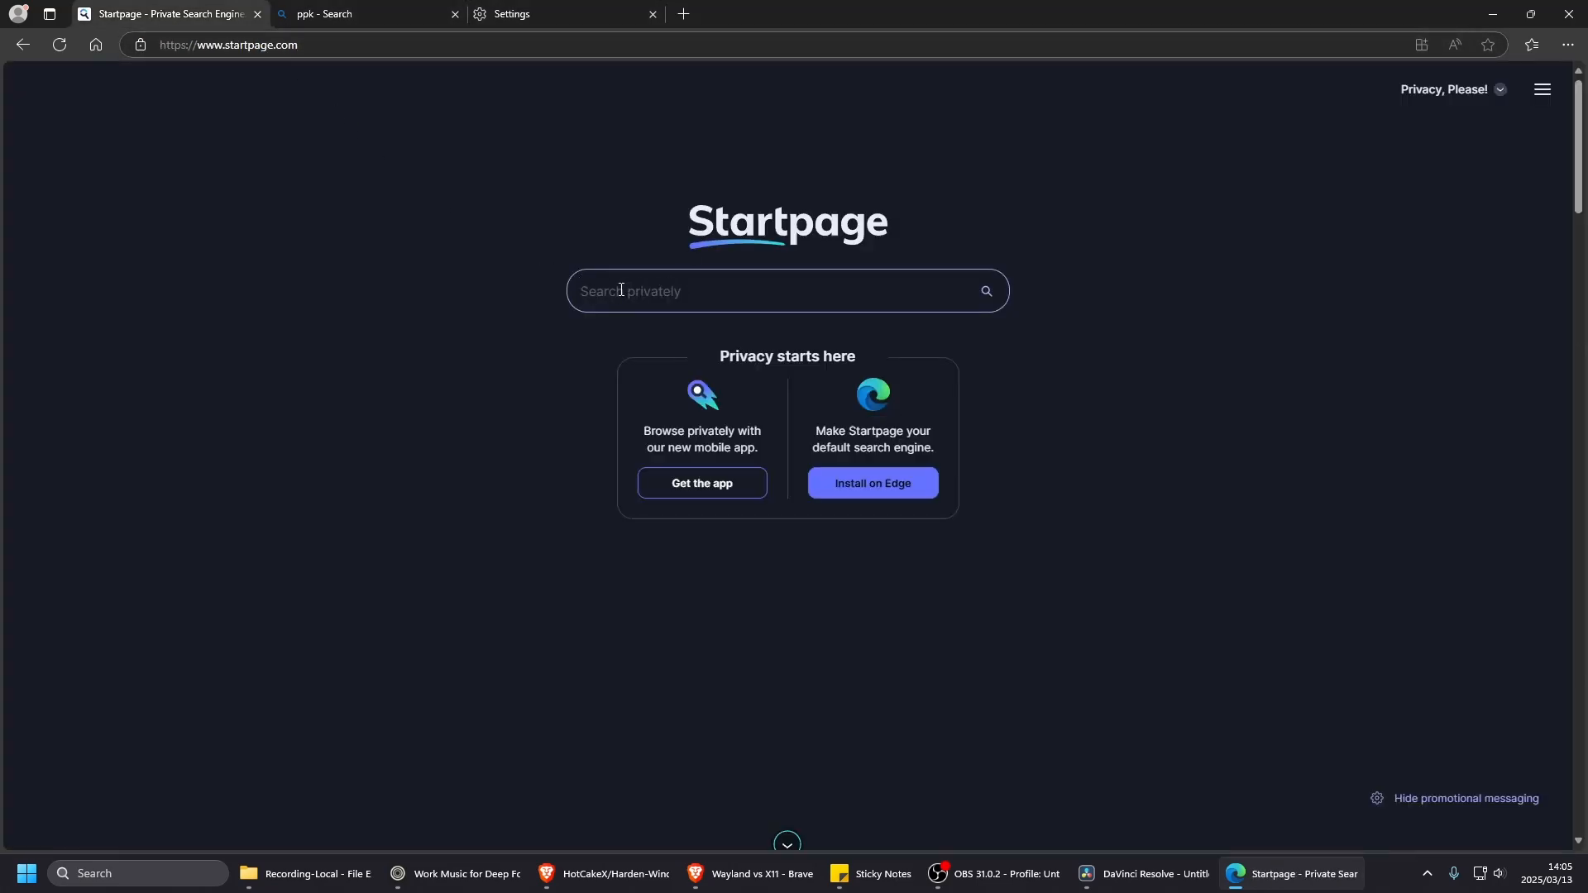
text(ppk)
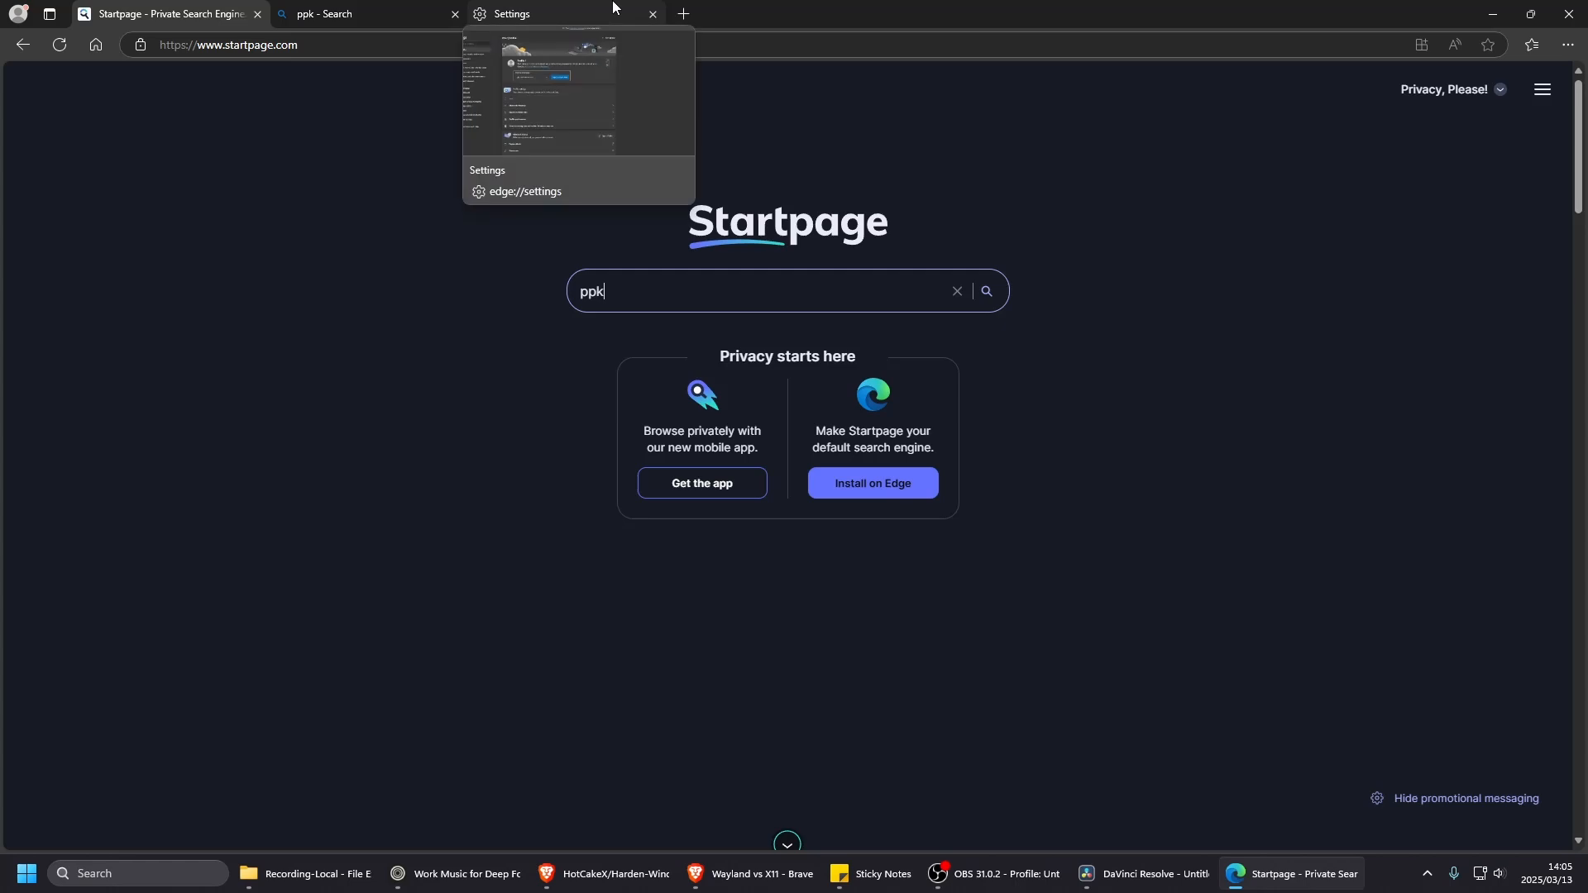
key(Return)
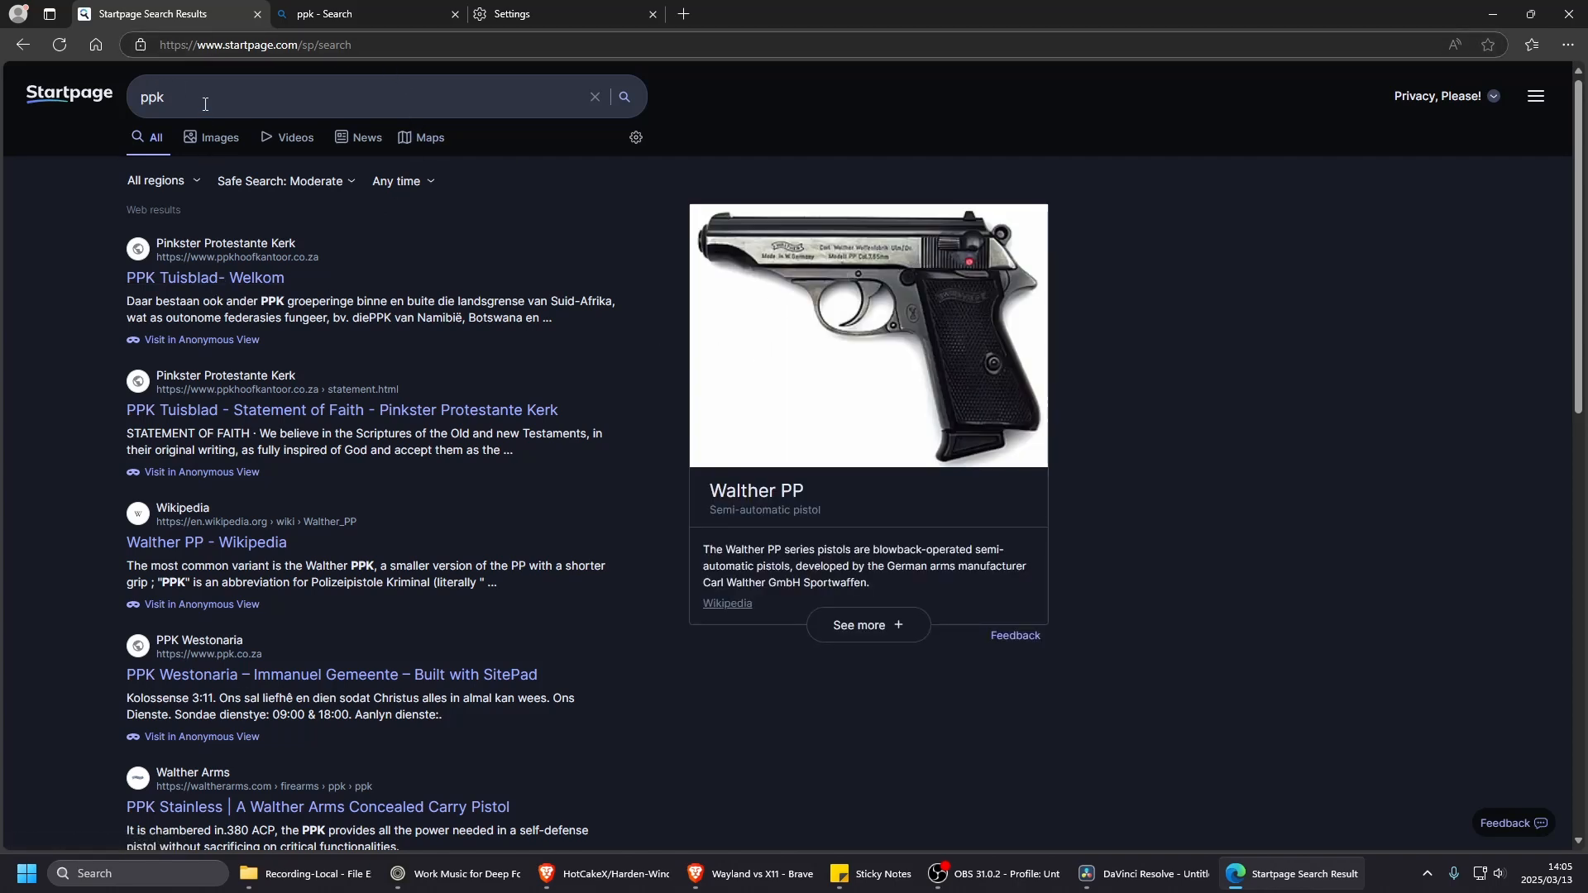
click(161, 94)
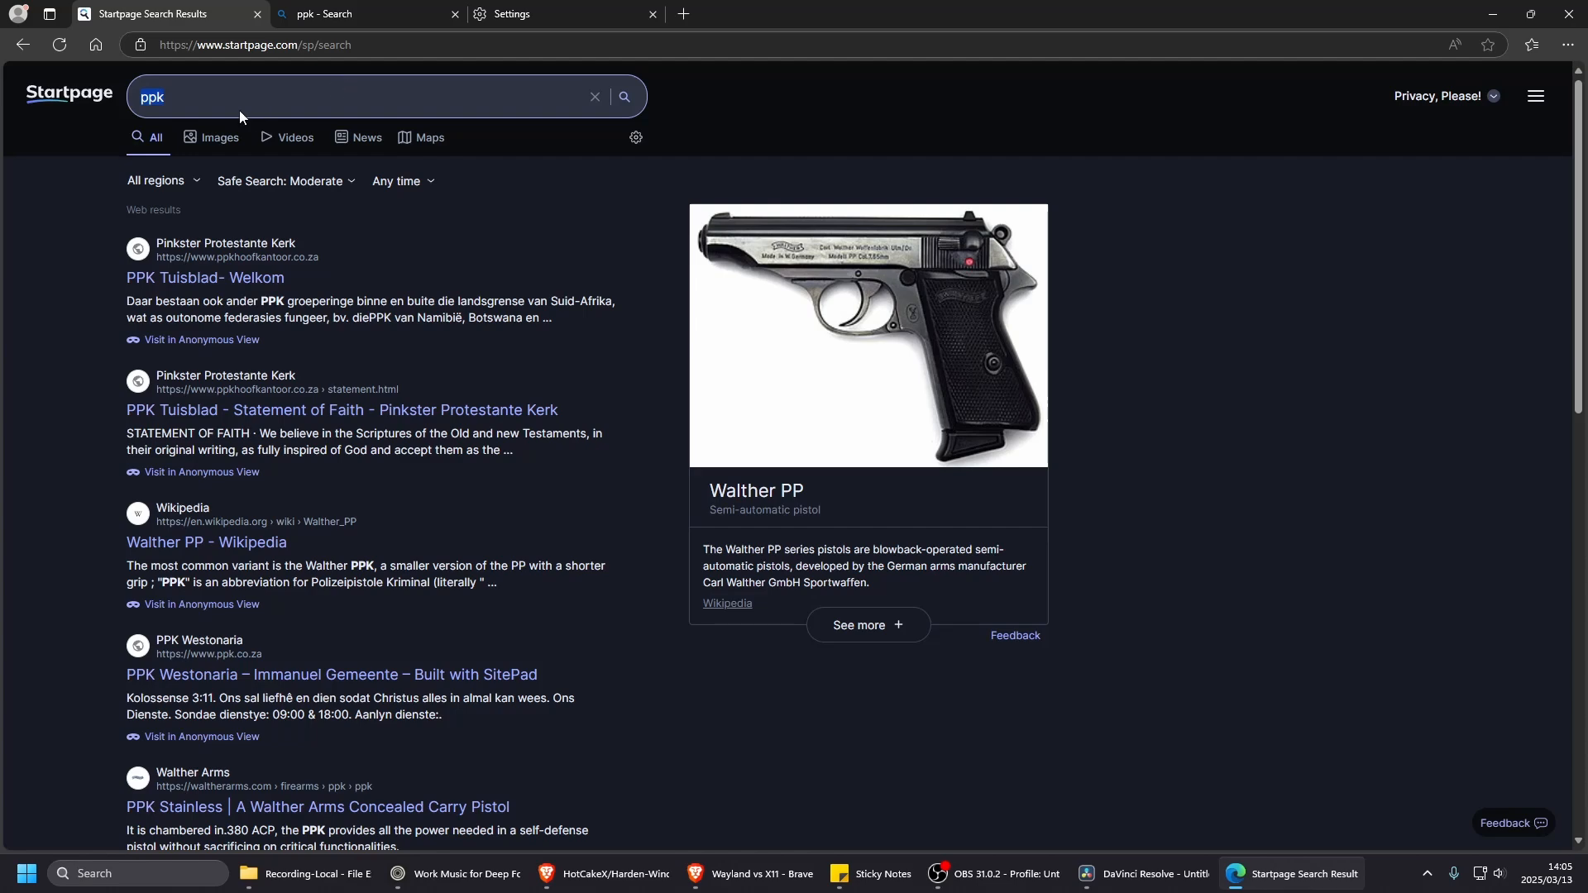
click(372, 14)
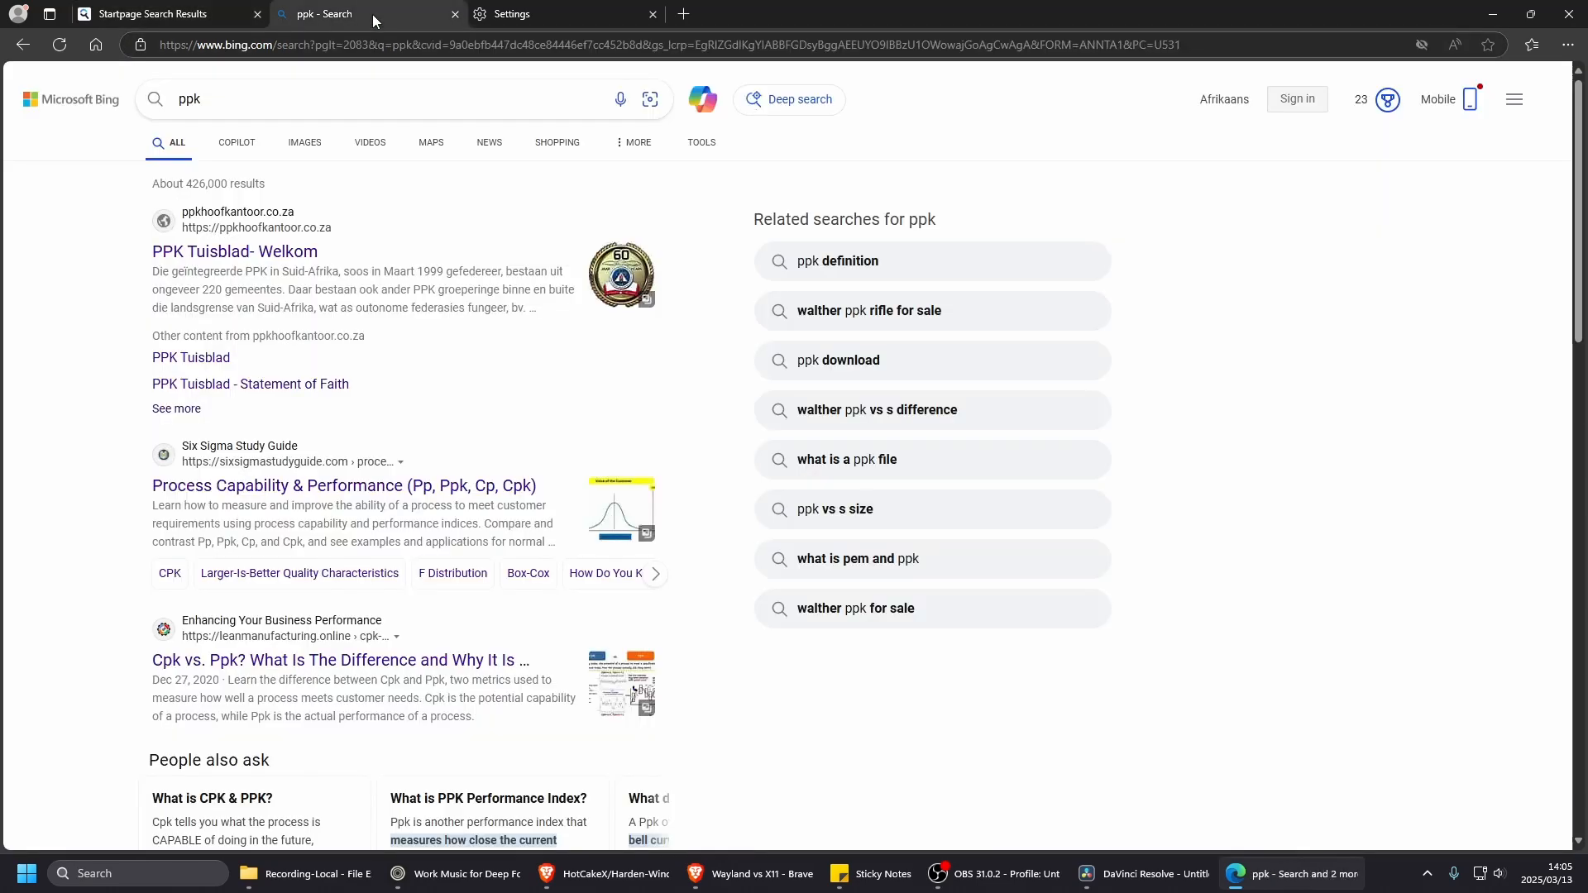
click(149, 15)
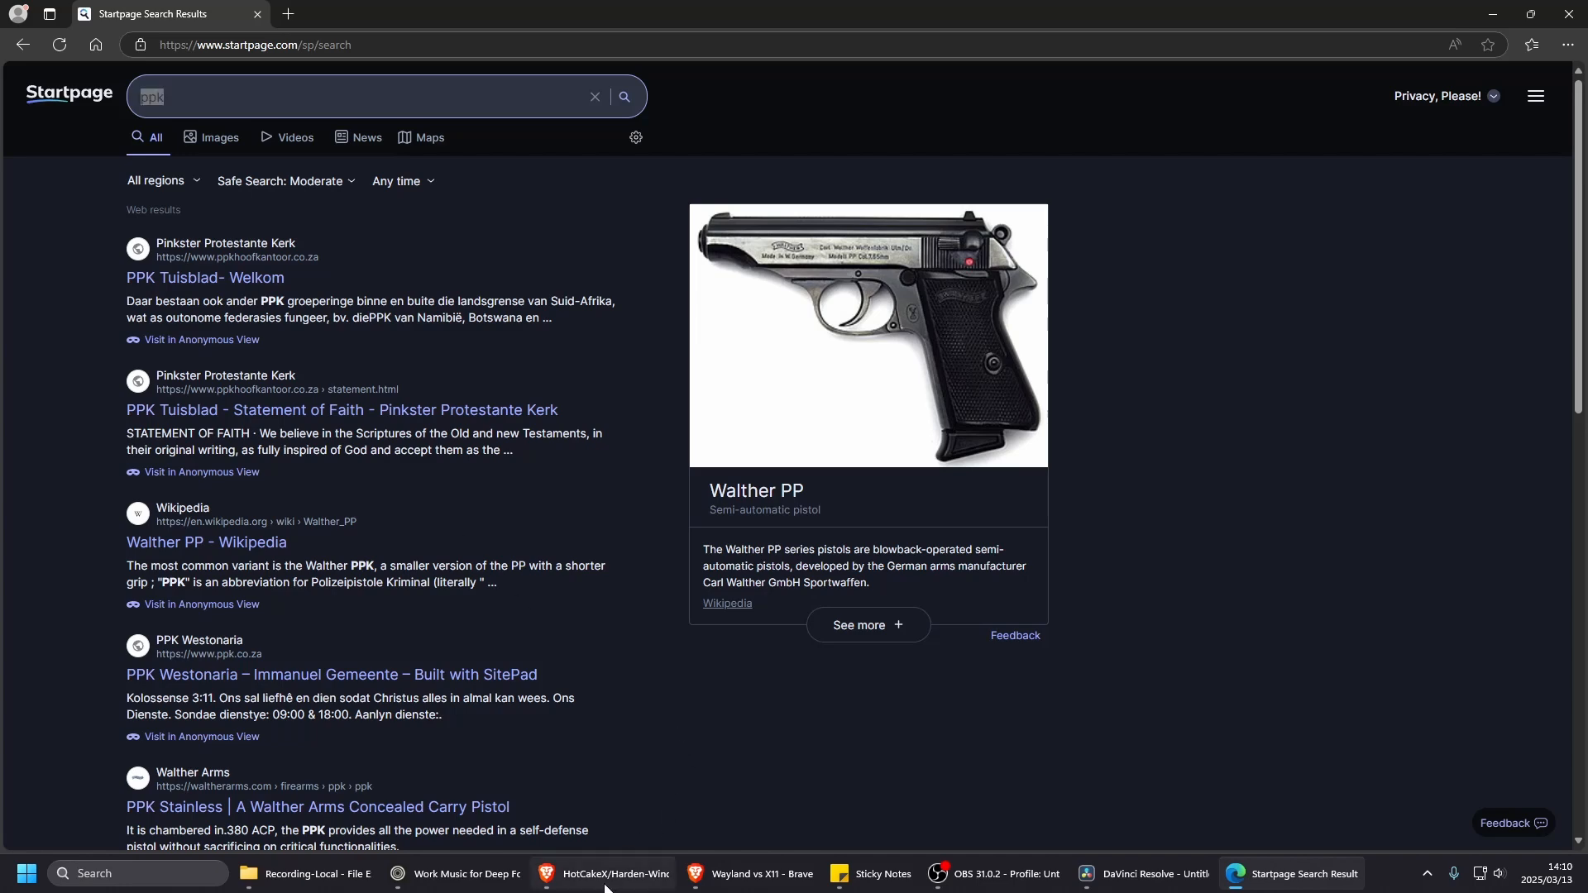
- Switch to Brave and examine the Edge Browser configurations section of the Harden-Windows-Security README on GitHub
click(579, 873)
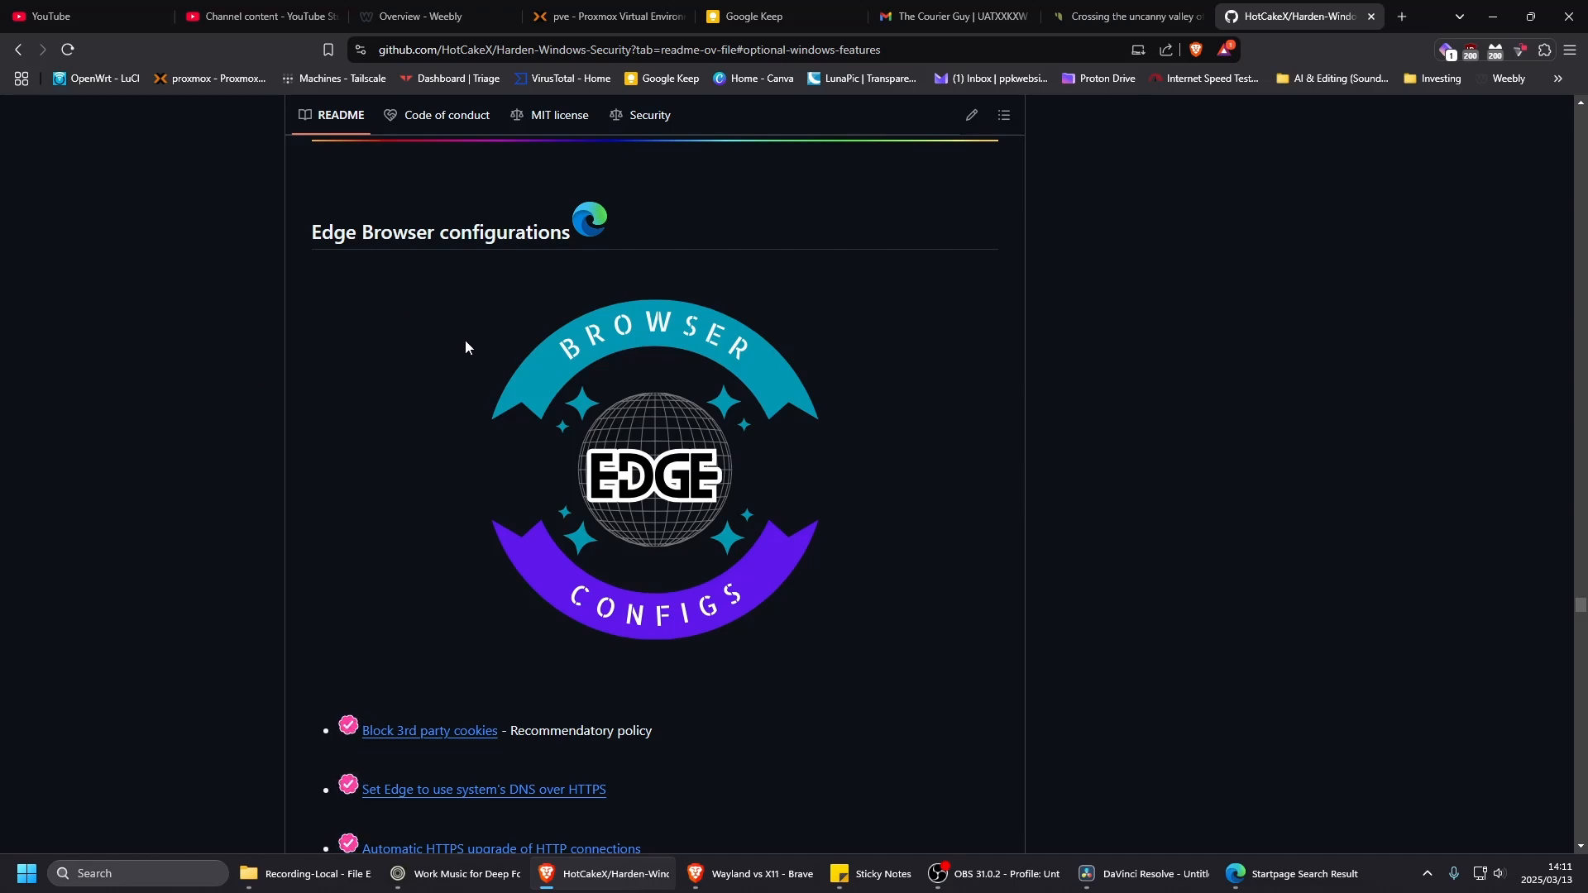
scroll(465, 346, up, 5)
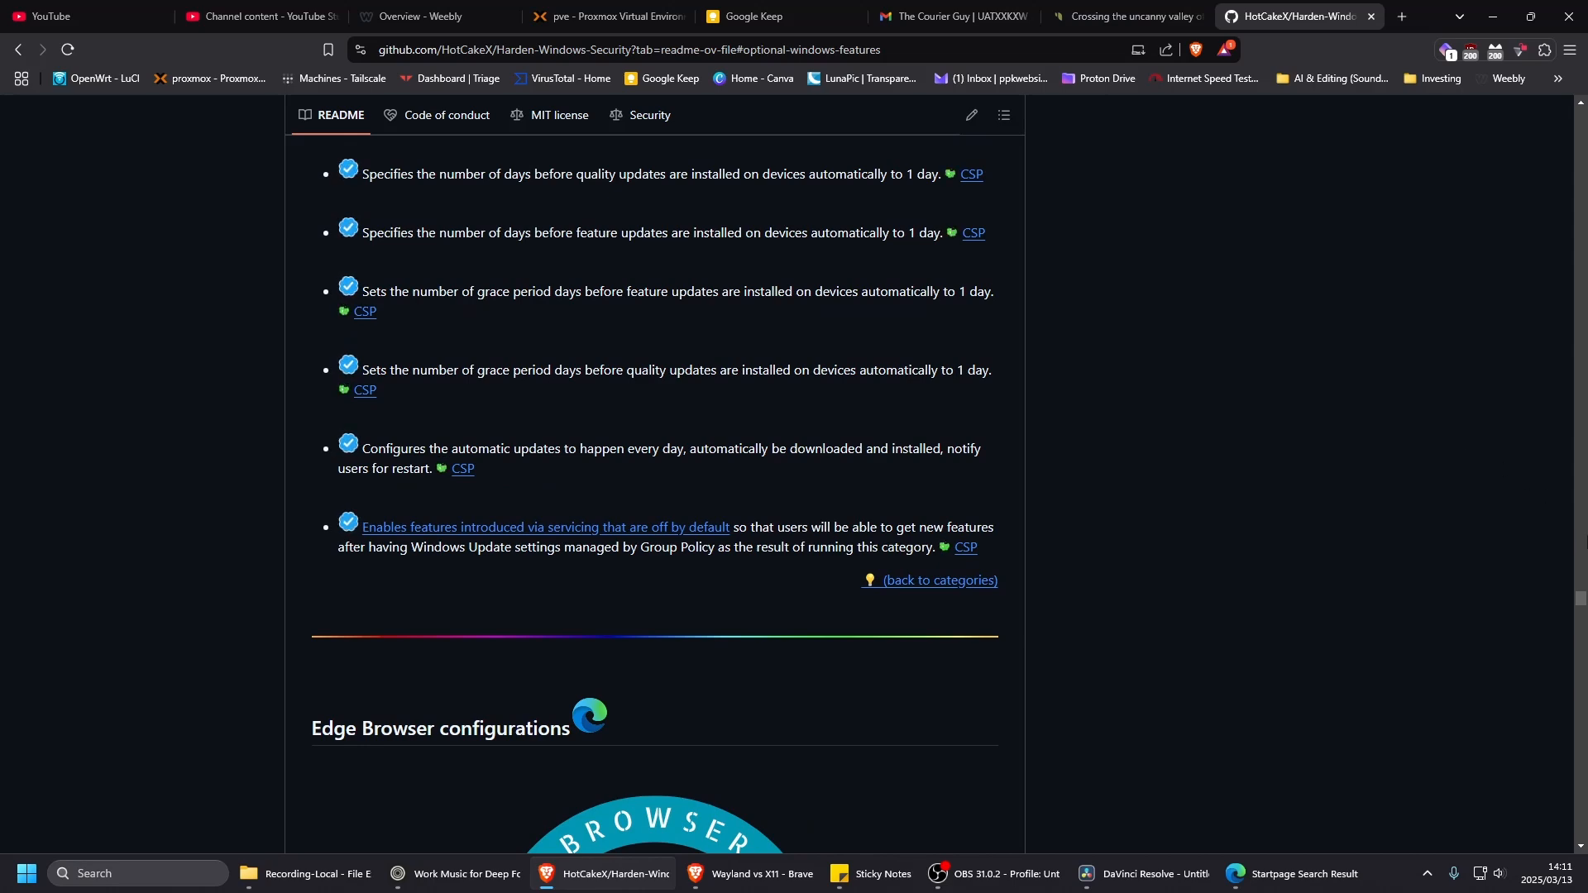
scroll(965, 528, down, 5)
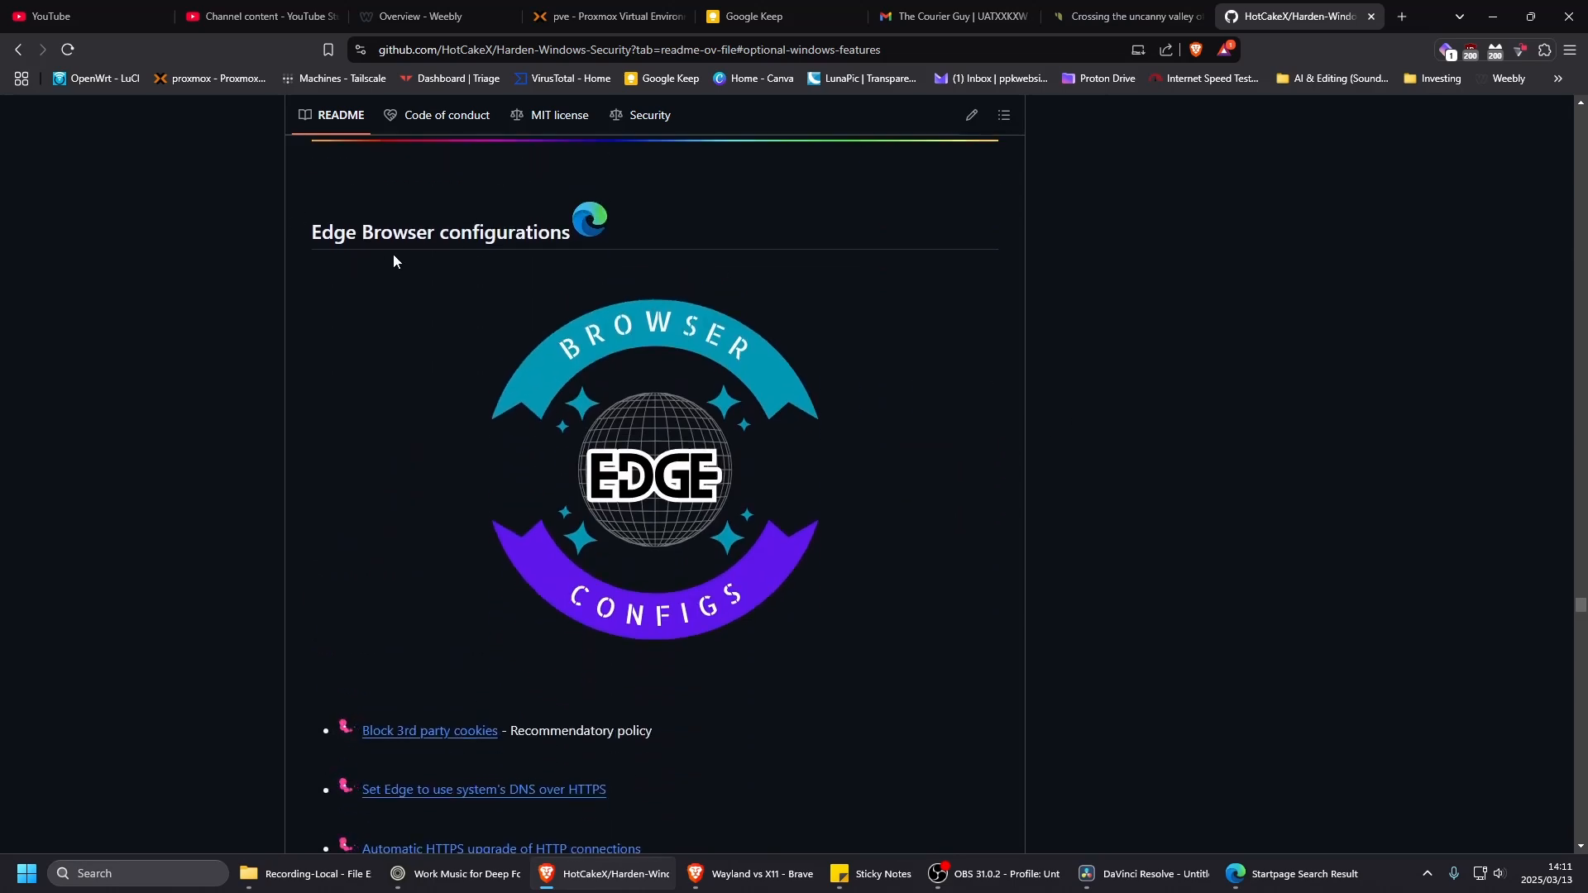
scroll(484, 380, down, 3)
scroll(479, 387, down, 1)
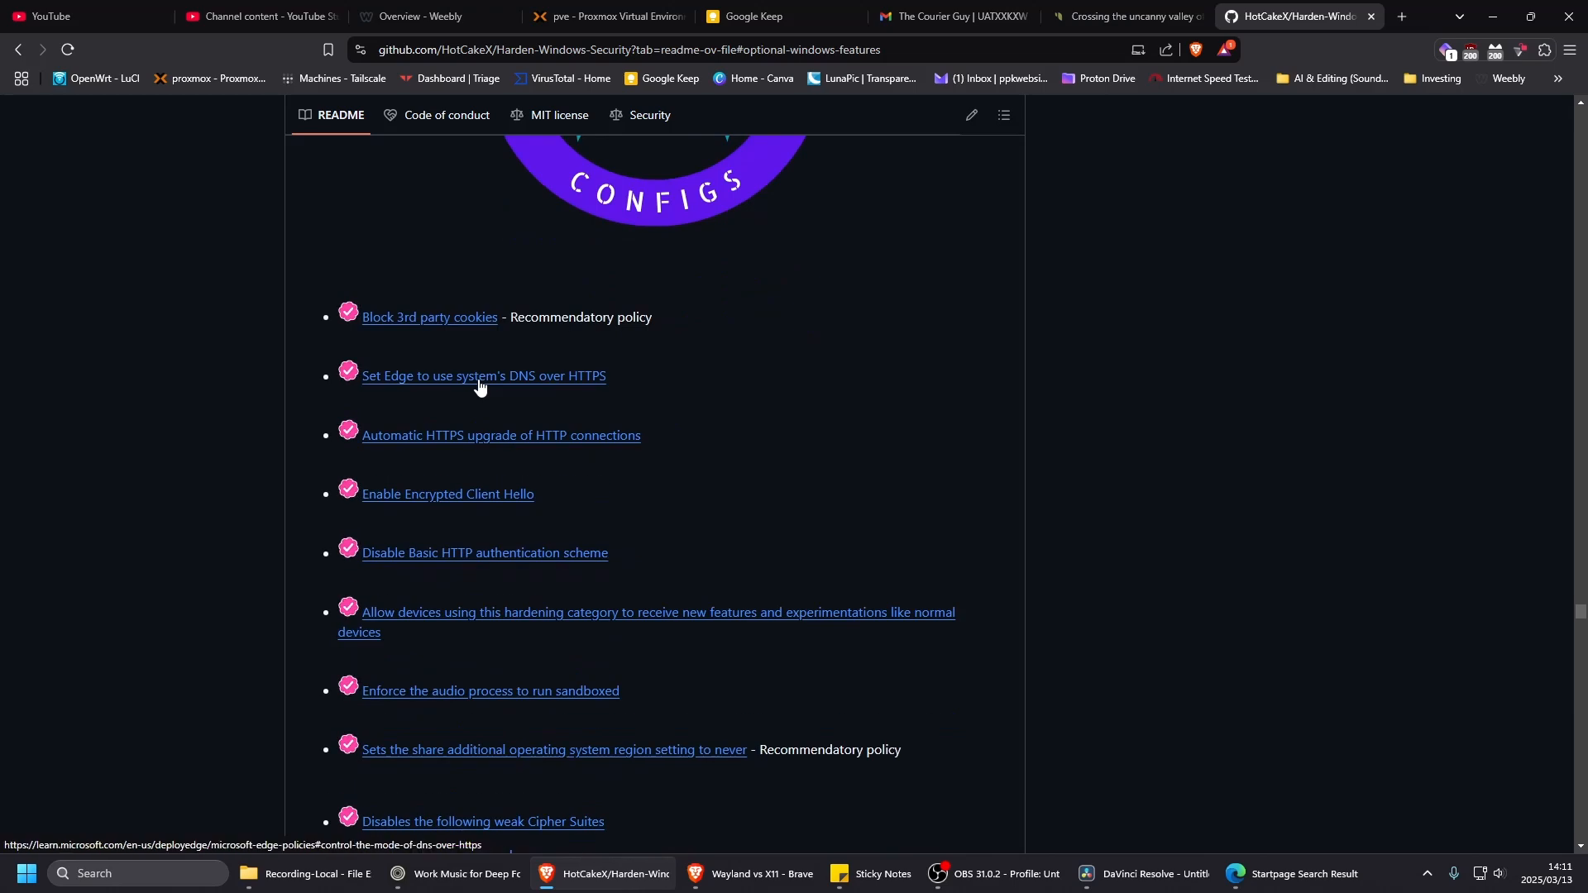
scroll(620, 286, up, 1)
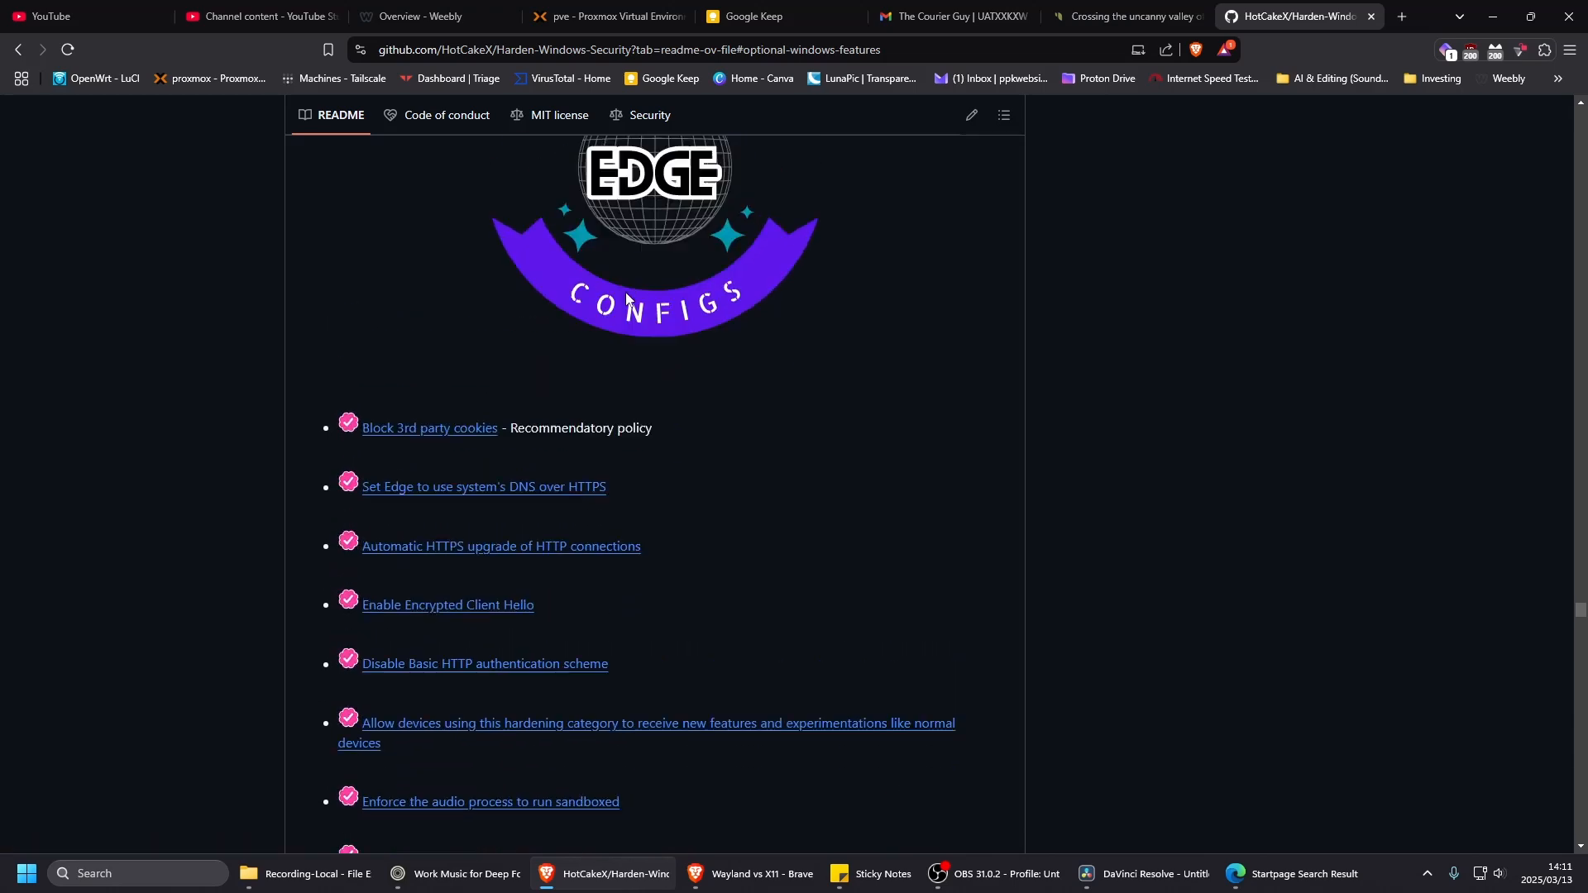
scroll(625, 292, down, 2)
scroll(579, 335, down, 2)
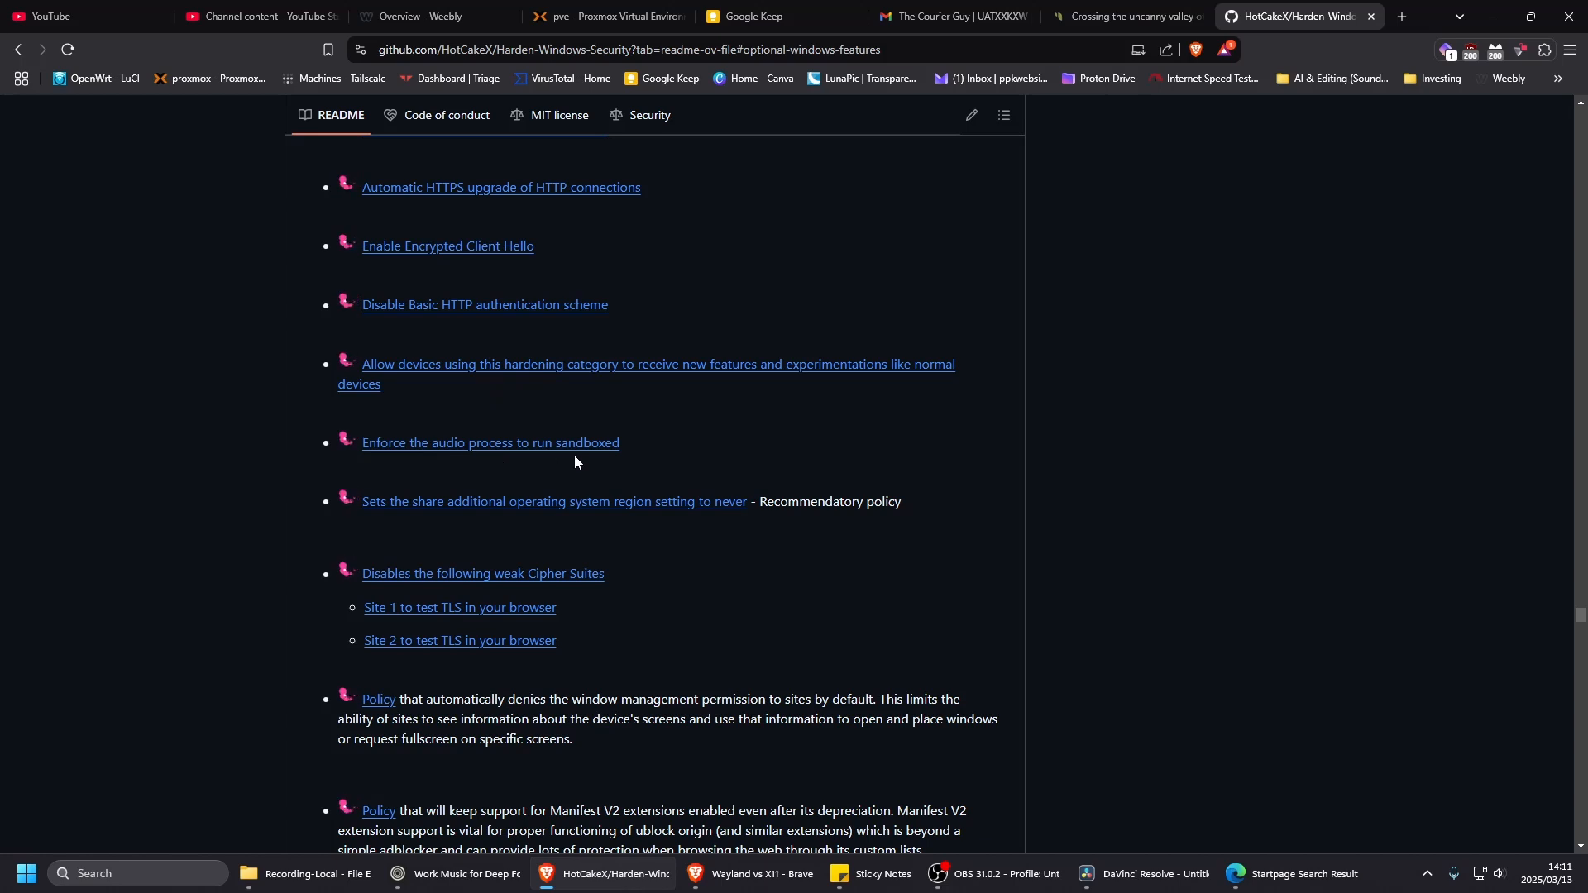
scroll(647, 425, down, 8)
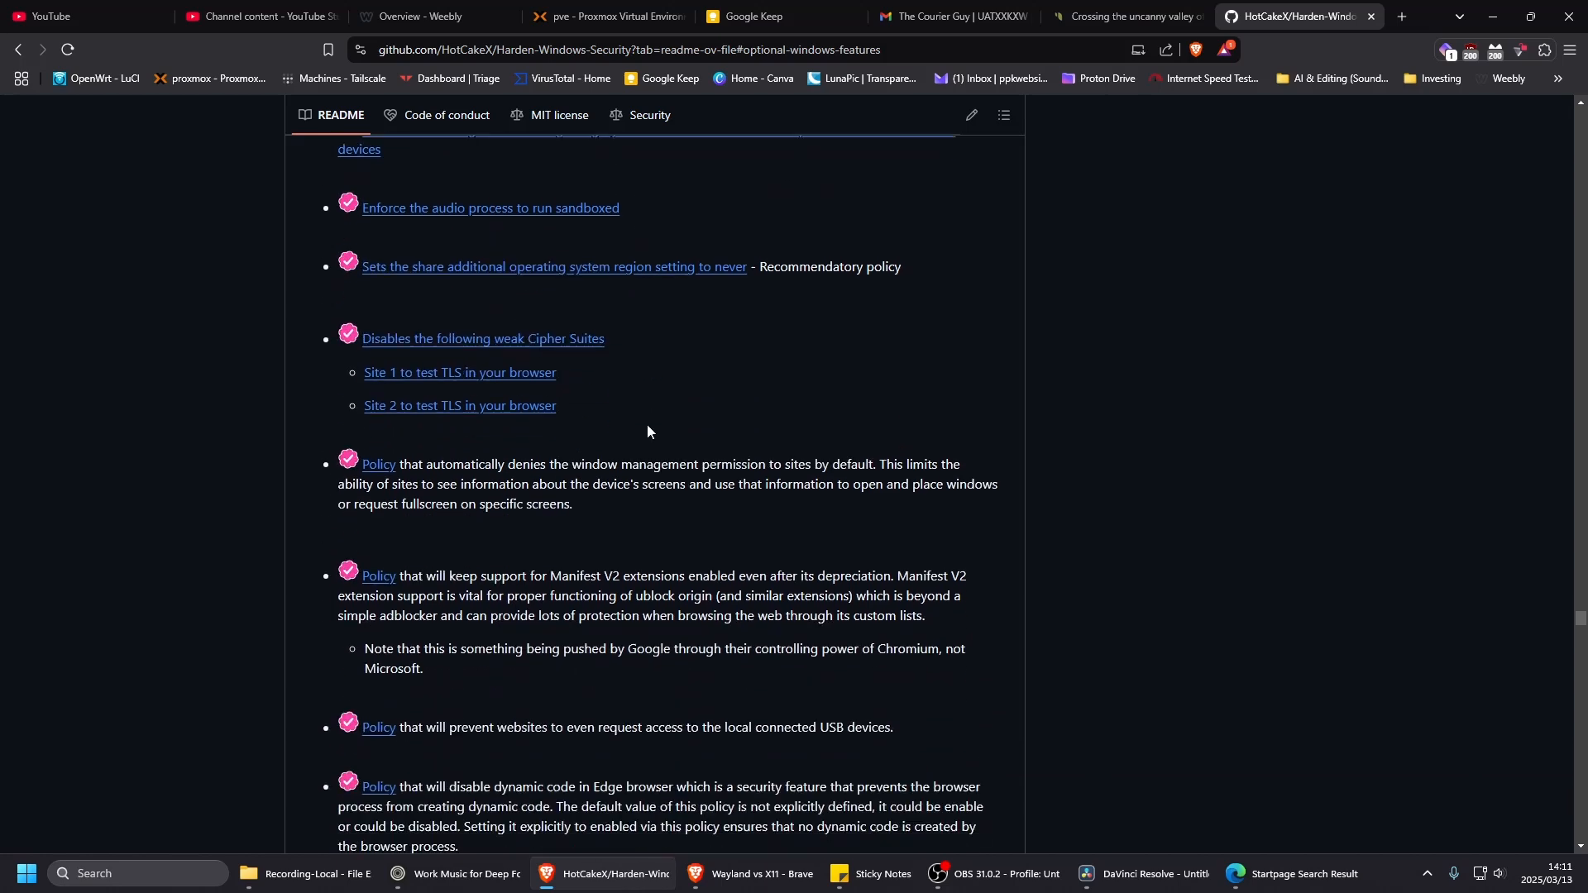
scroll(648, 431, down, 7)
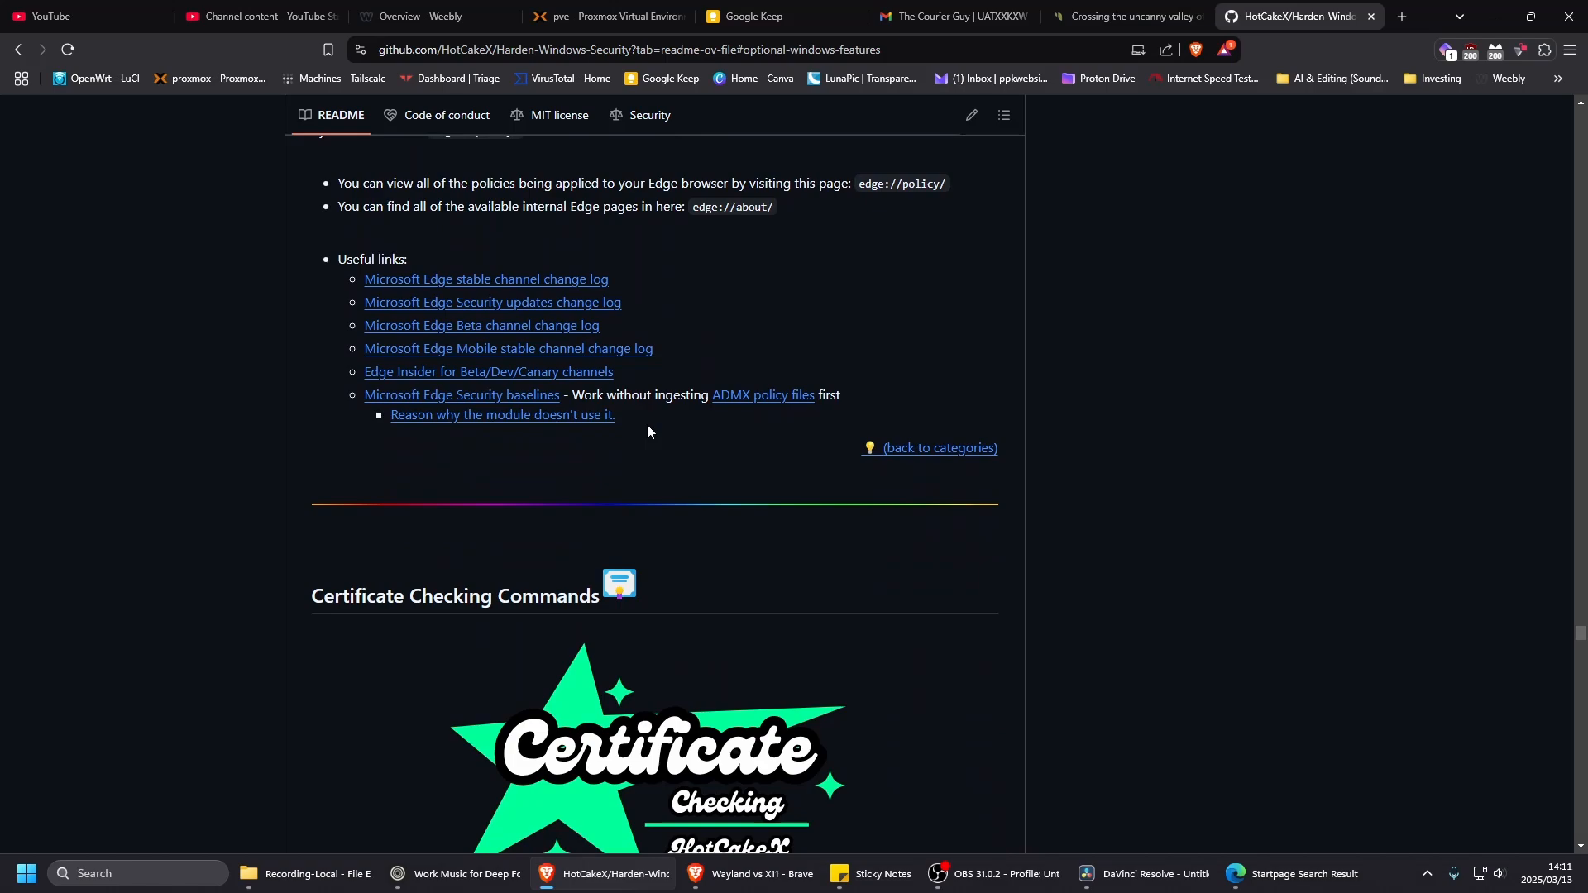
scroll(647, 424, up, 14)
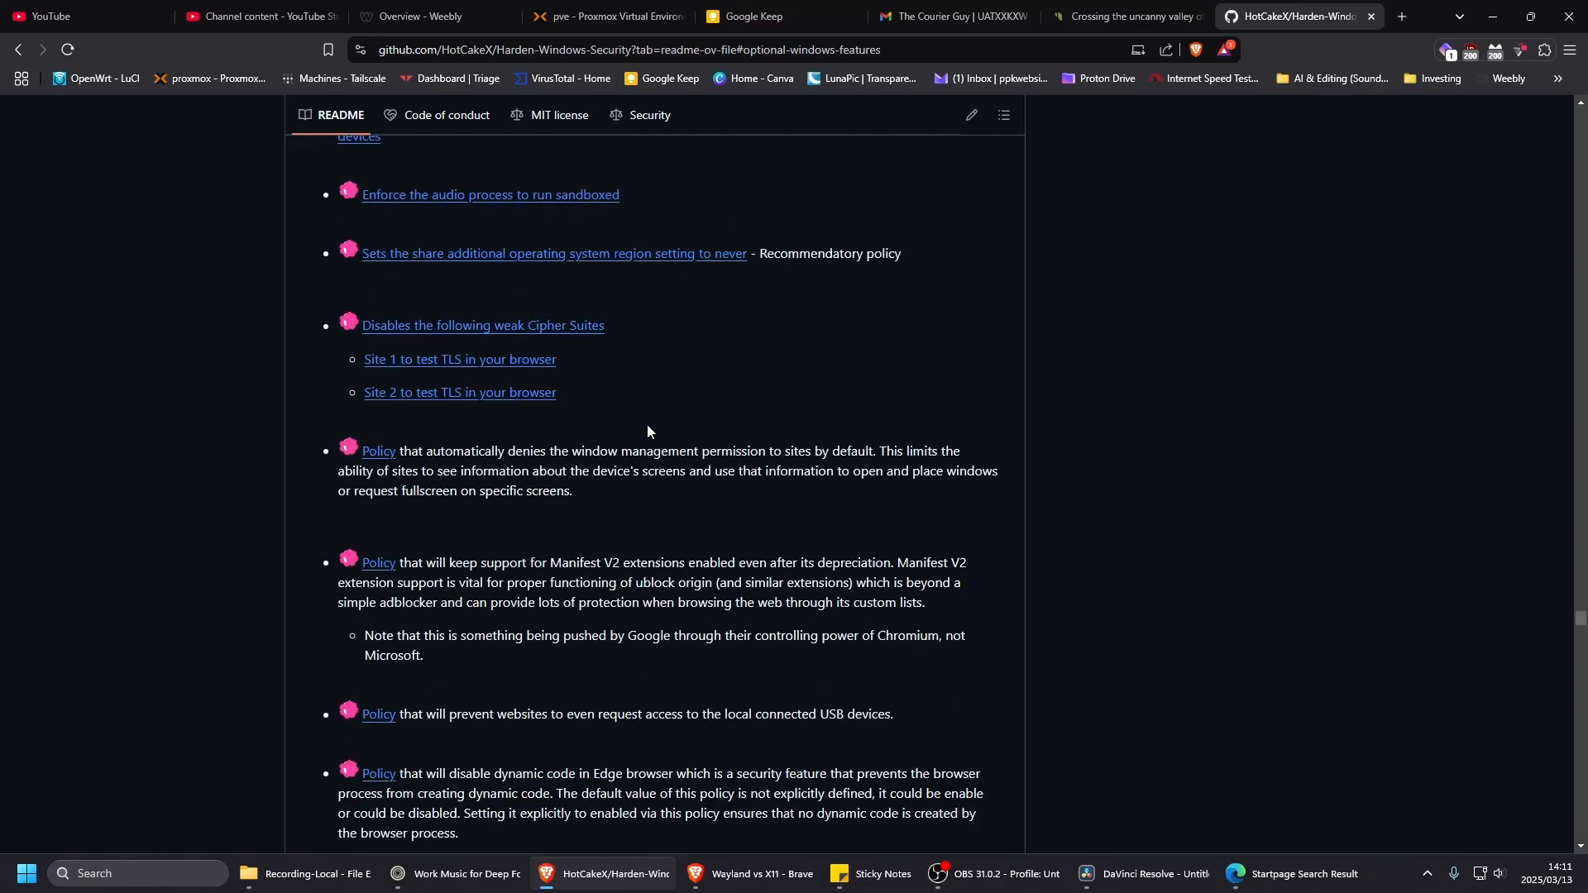
scroll(647, 424, up, 6)
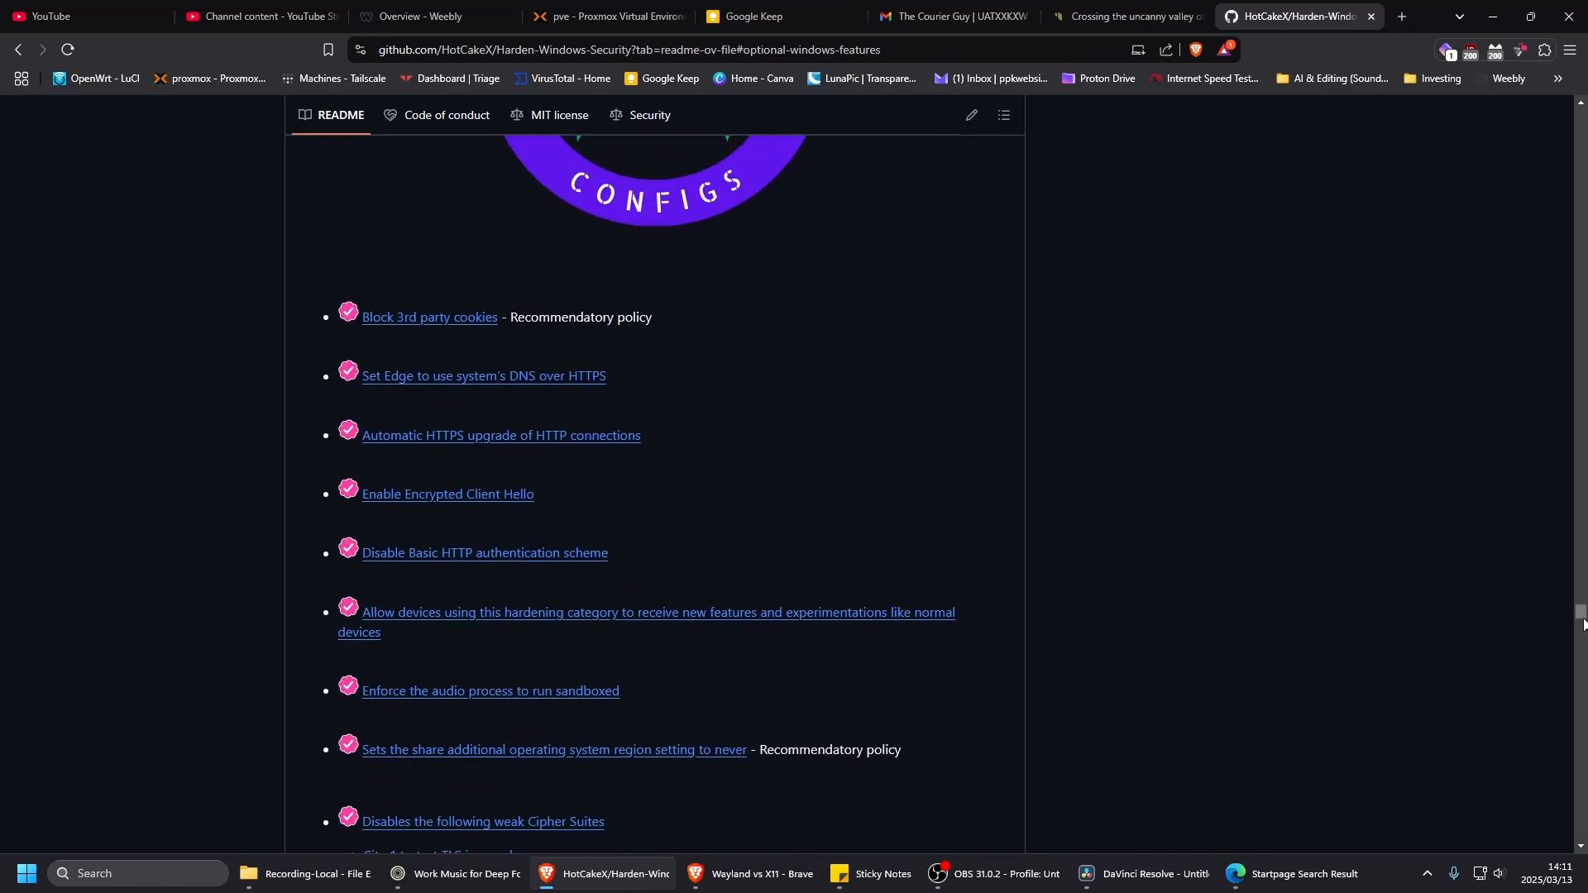
- Examine the Harden-Windows-Security repository's installation instructions, AppControl Manager section, requirements and hardening categories
drag(1582, 614, 1578, 101)
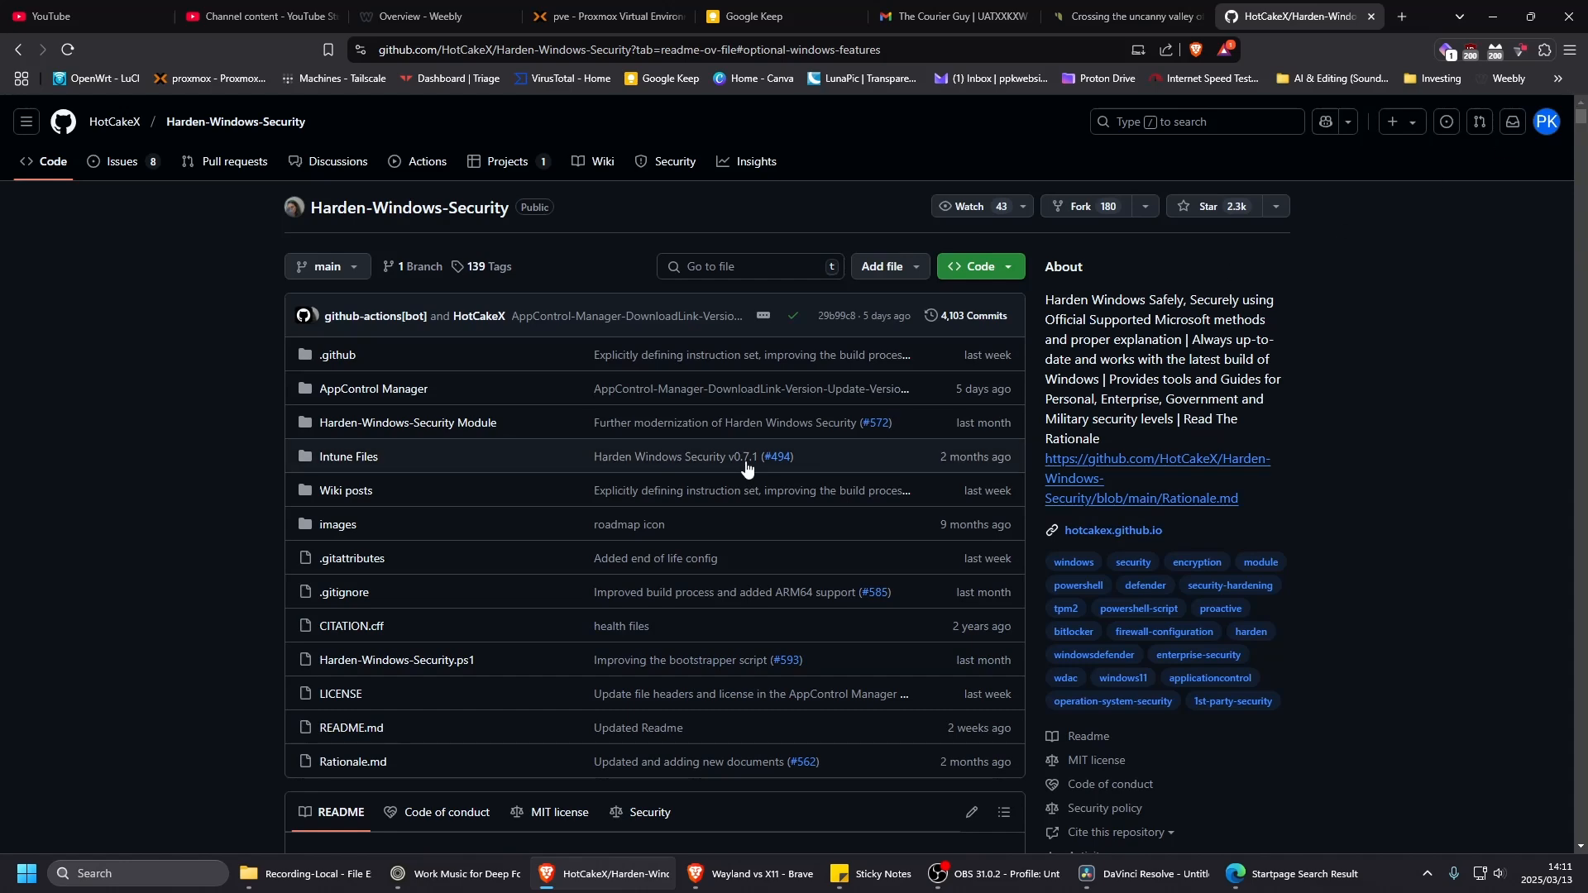
scroll(617, 475, down, 17)
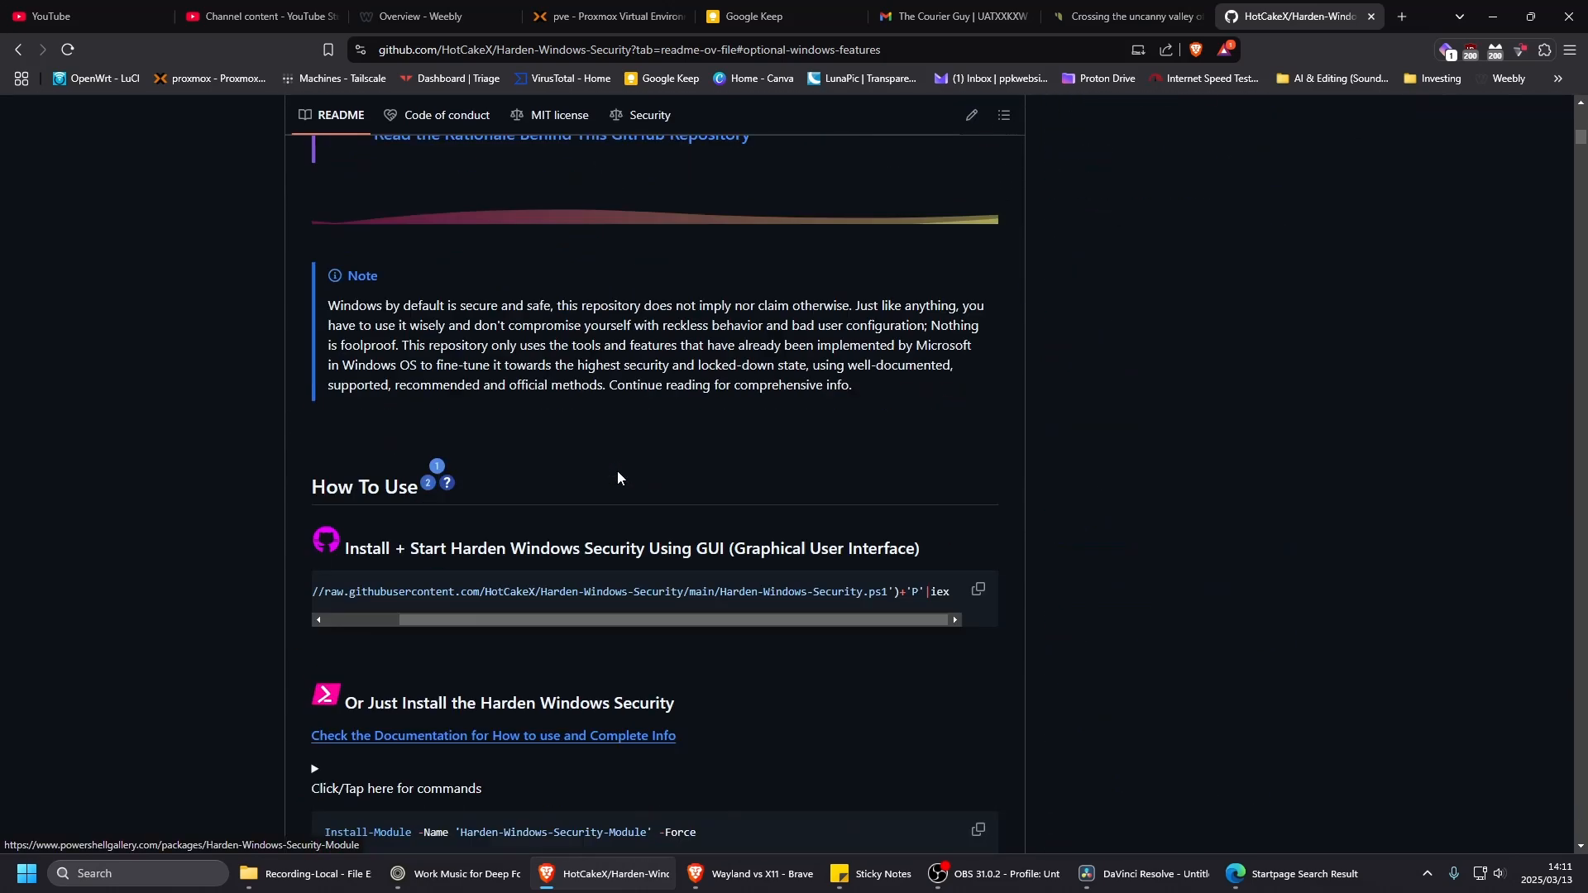
scroll(618, 472, down, 5)
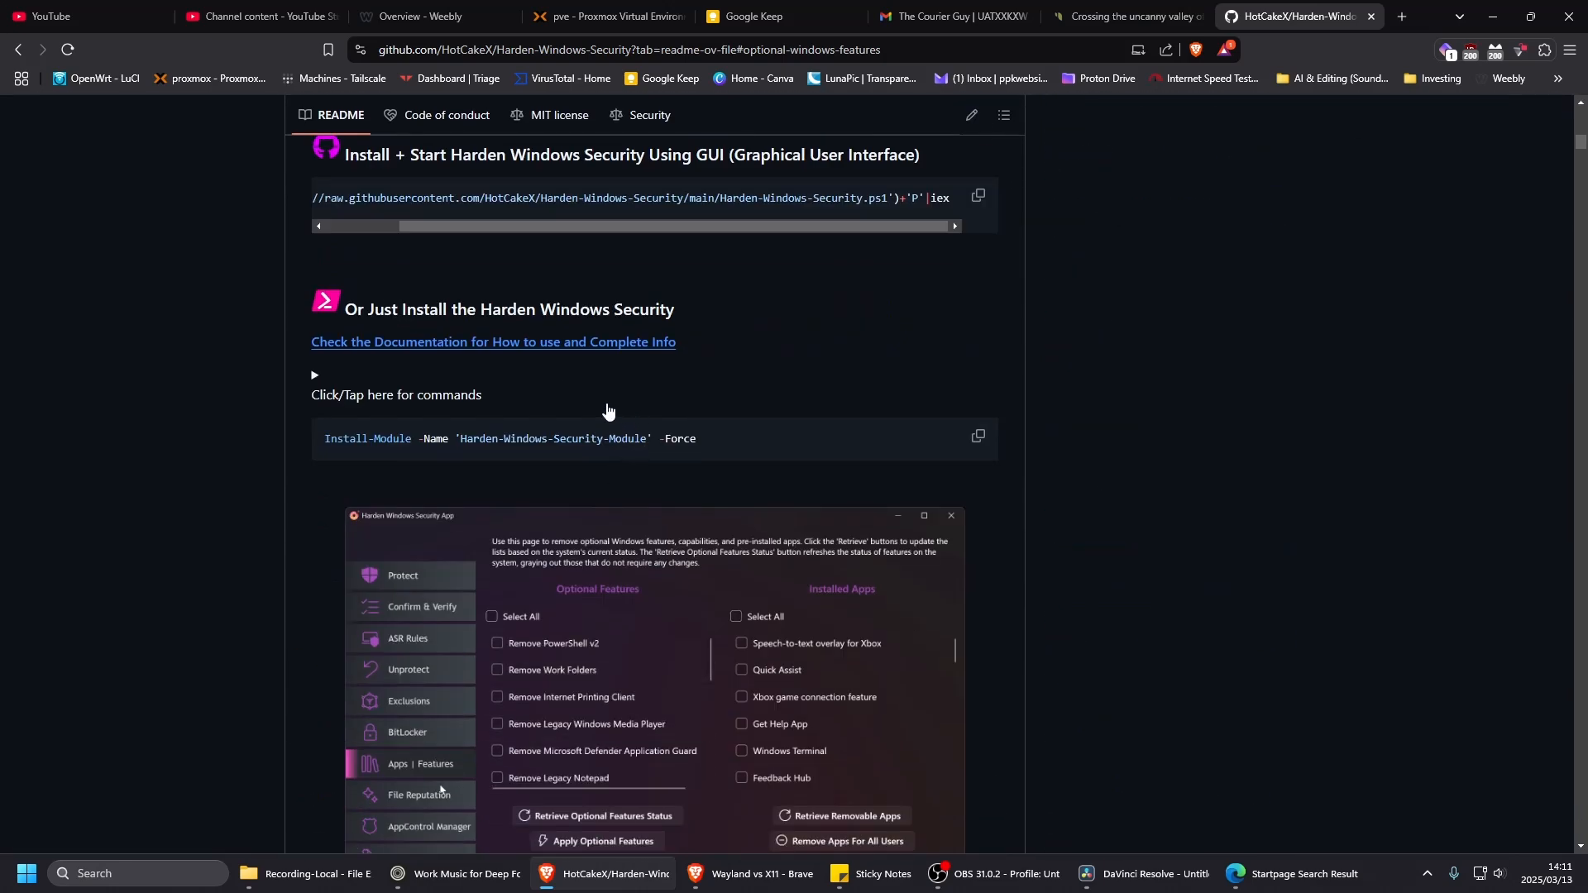
scroll(272, 389, down, 6)
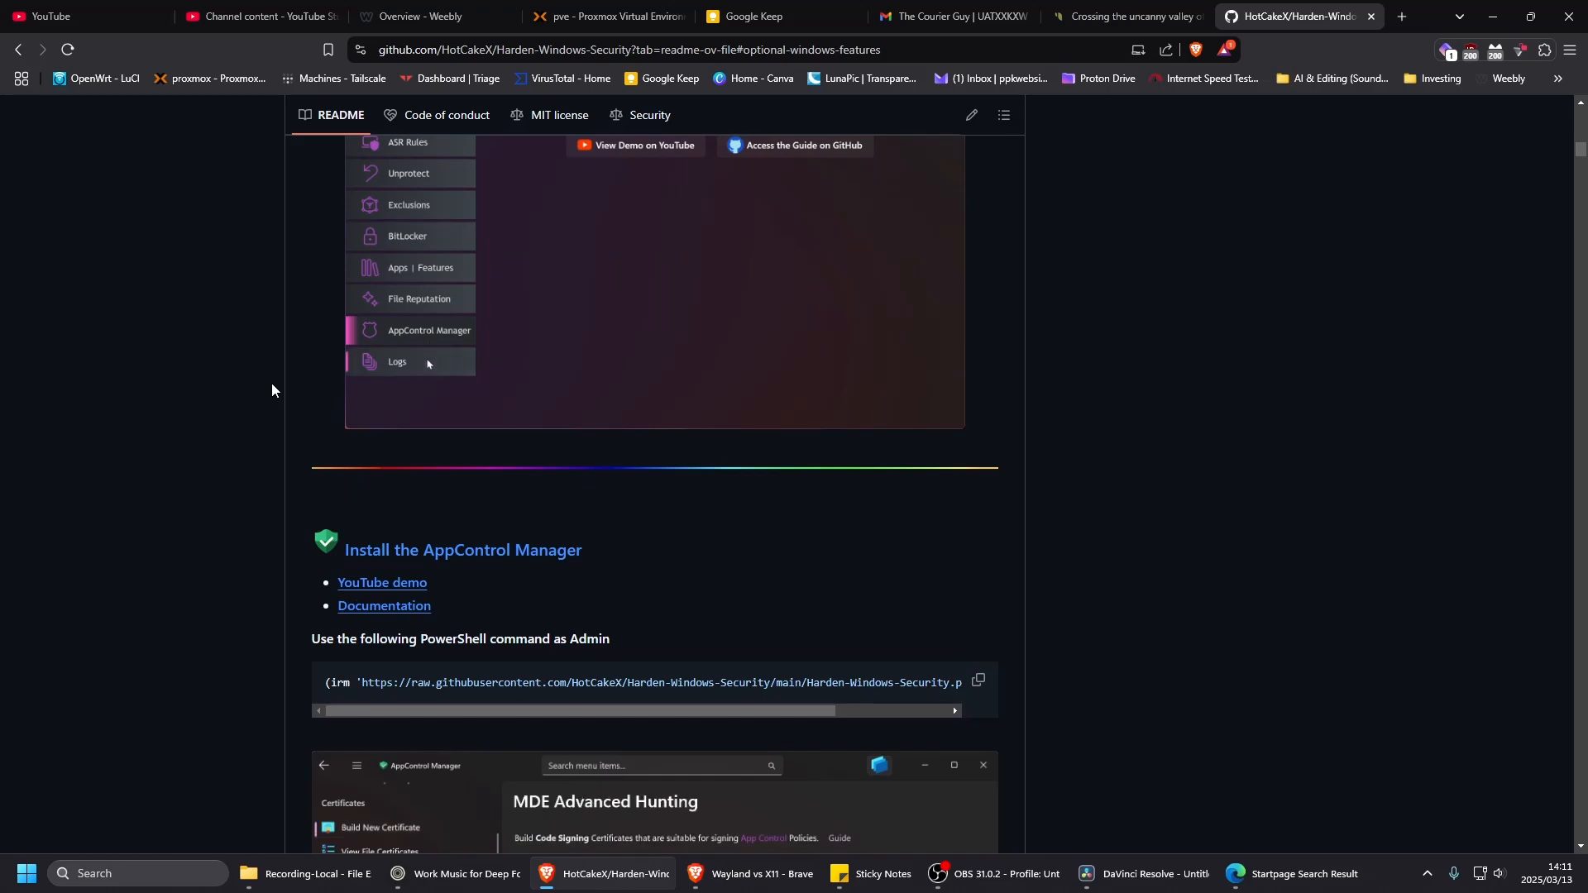
scroll(271, 383, down, 9)
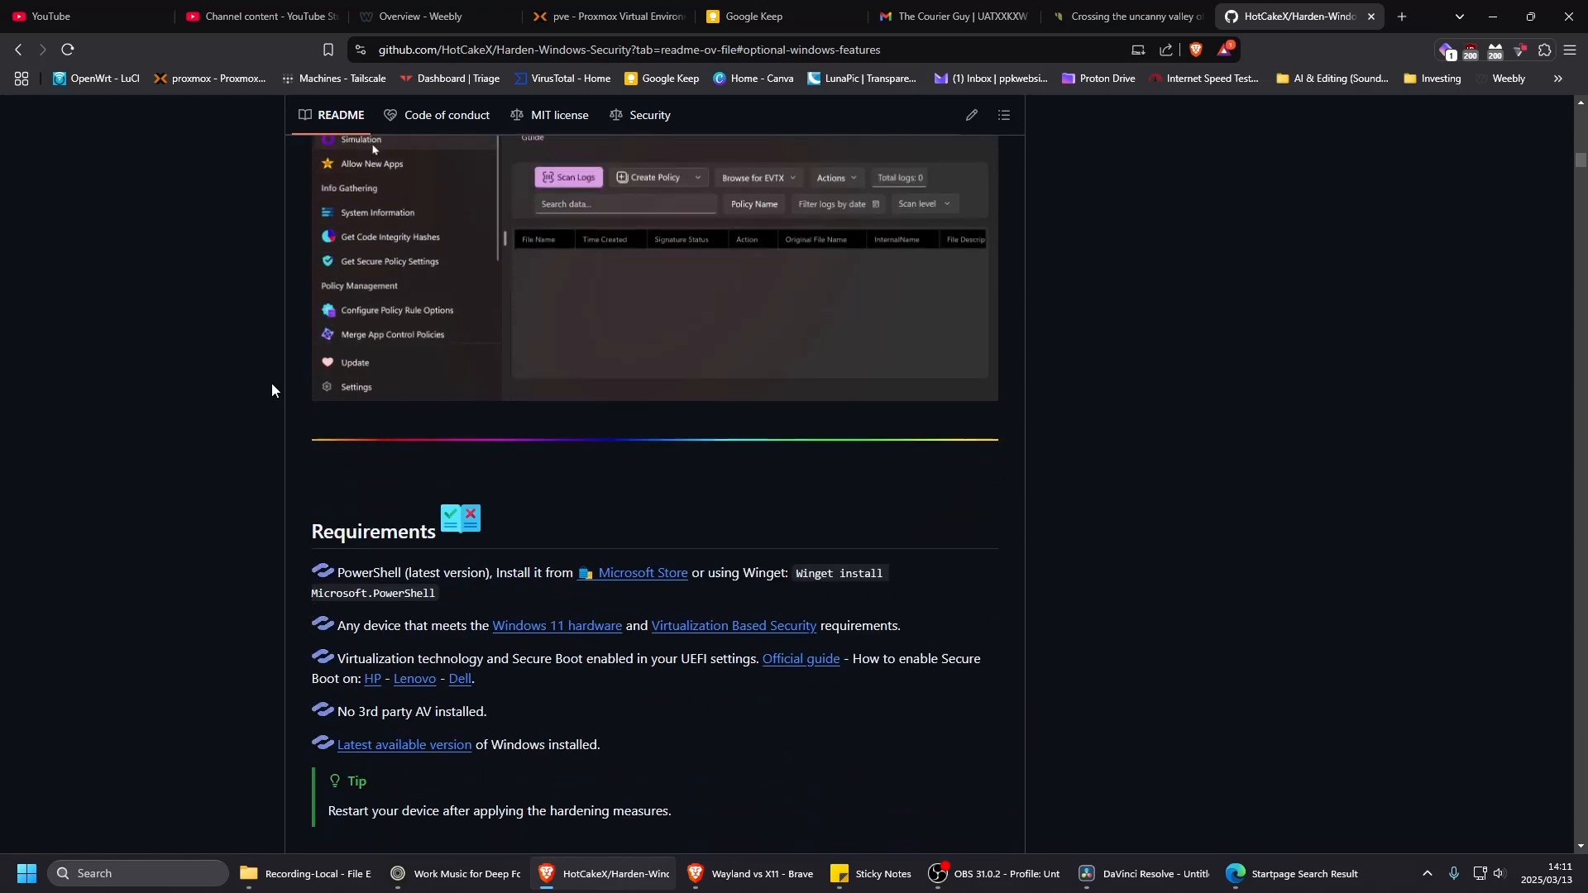
scroll(272, 387, up, 6)
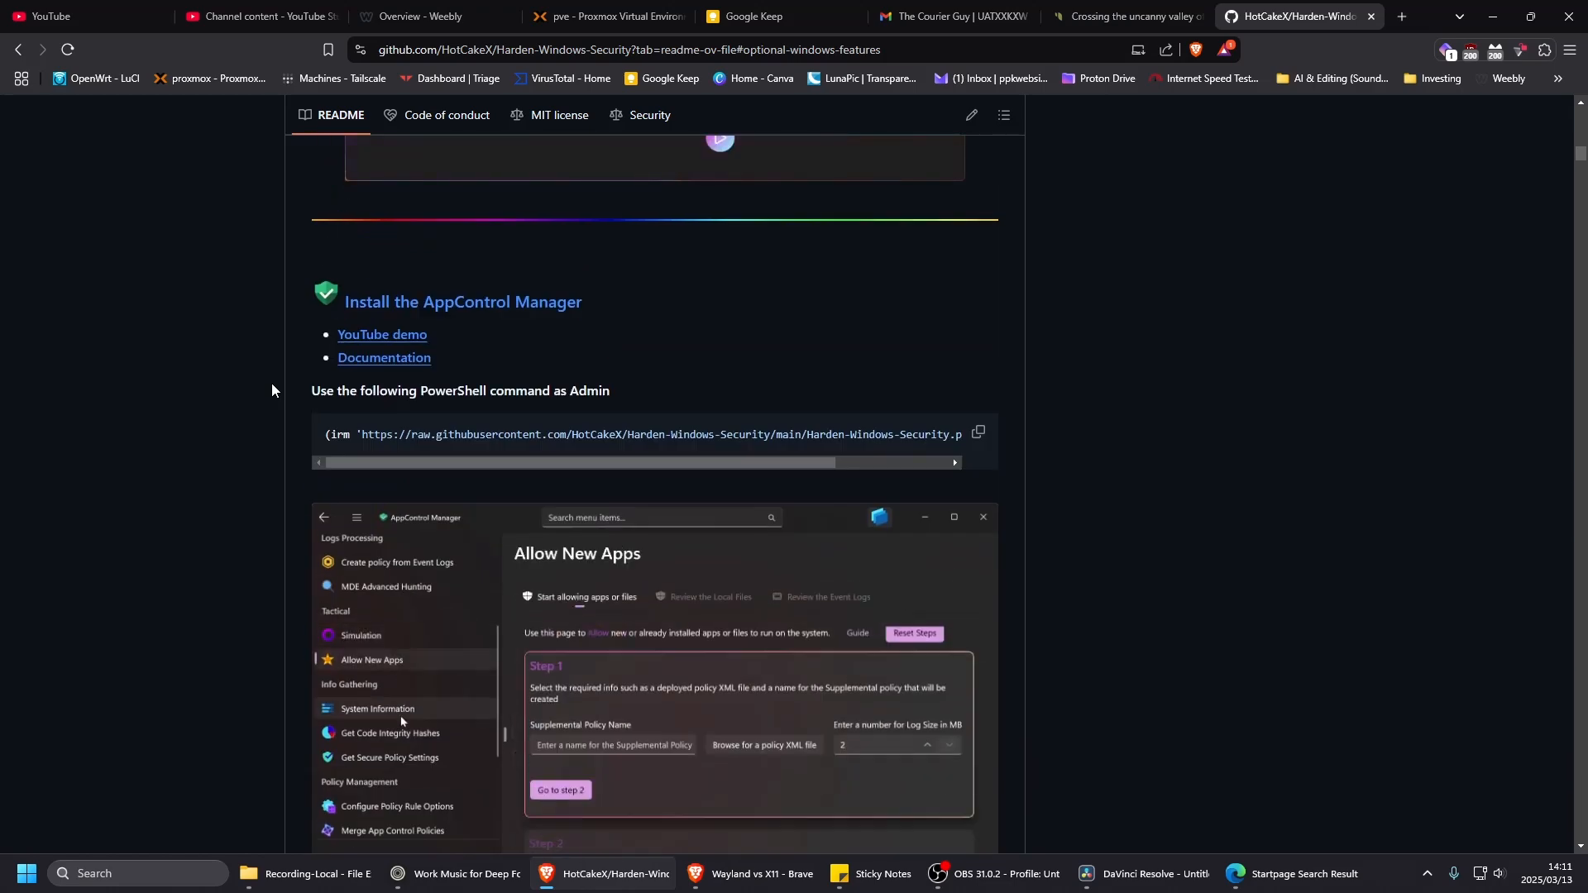
scroll(271, 383, down, 5)
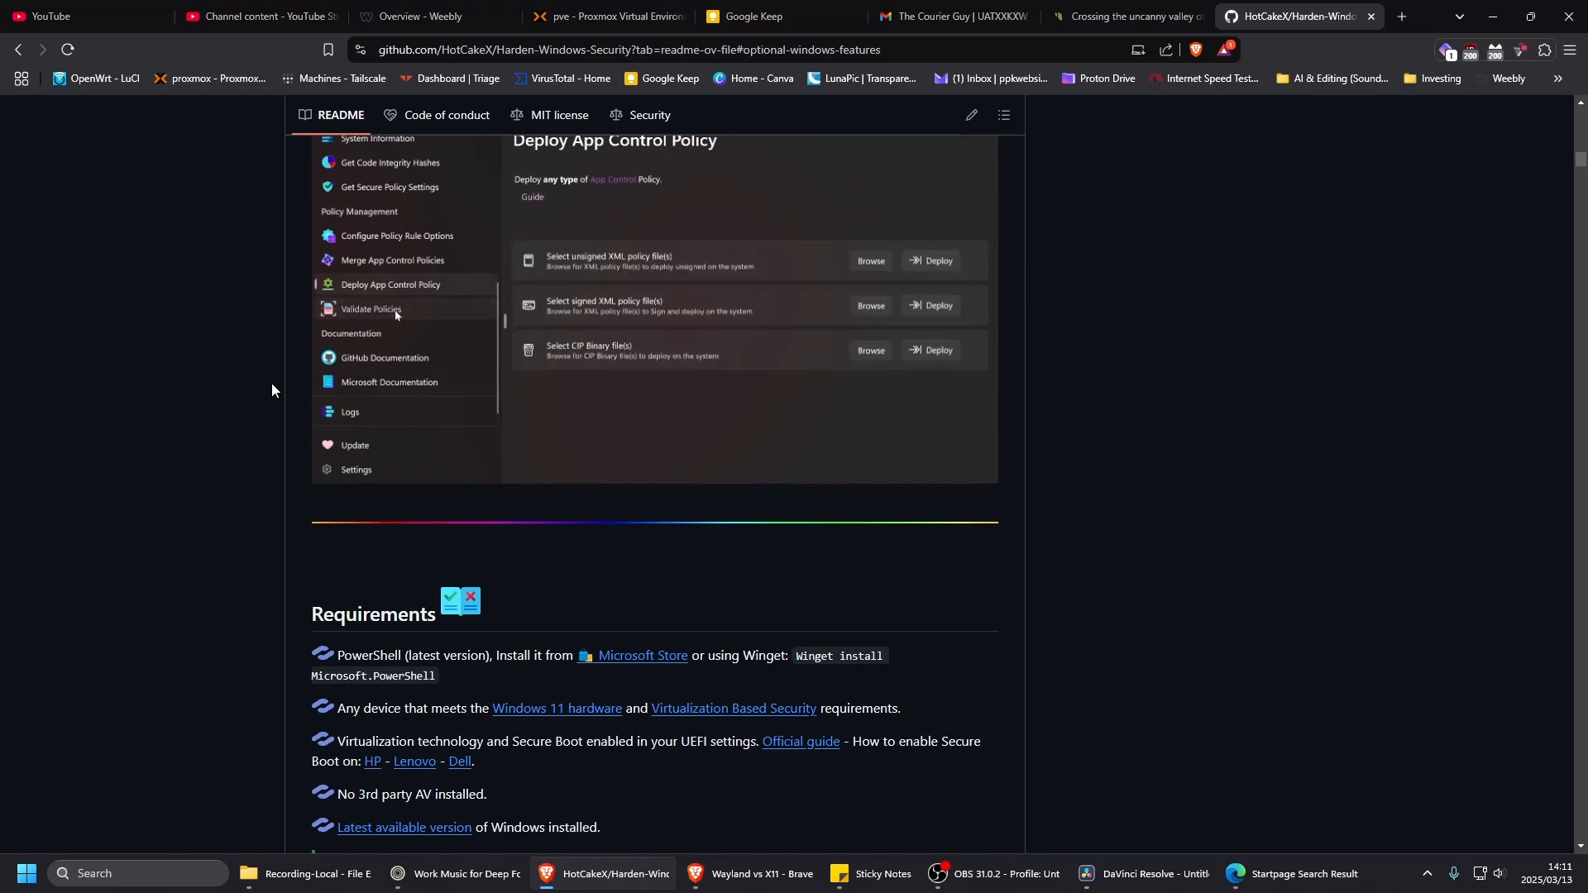
scroll(271, 384, down, 3)
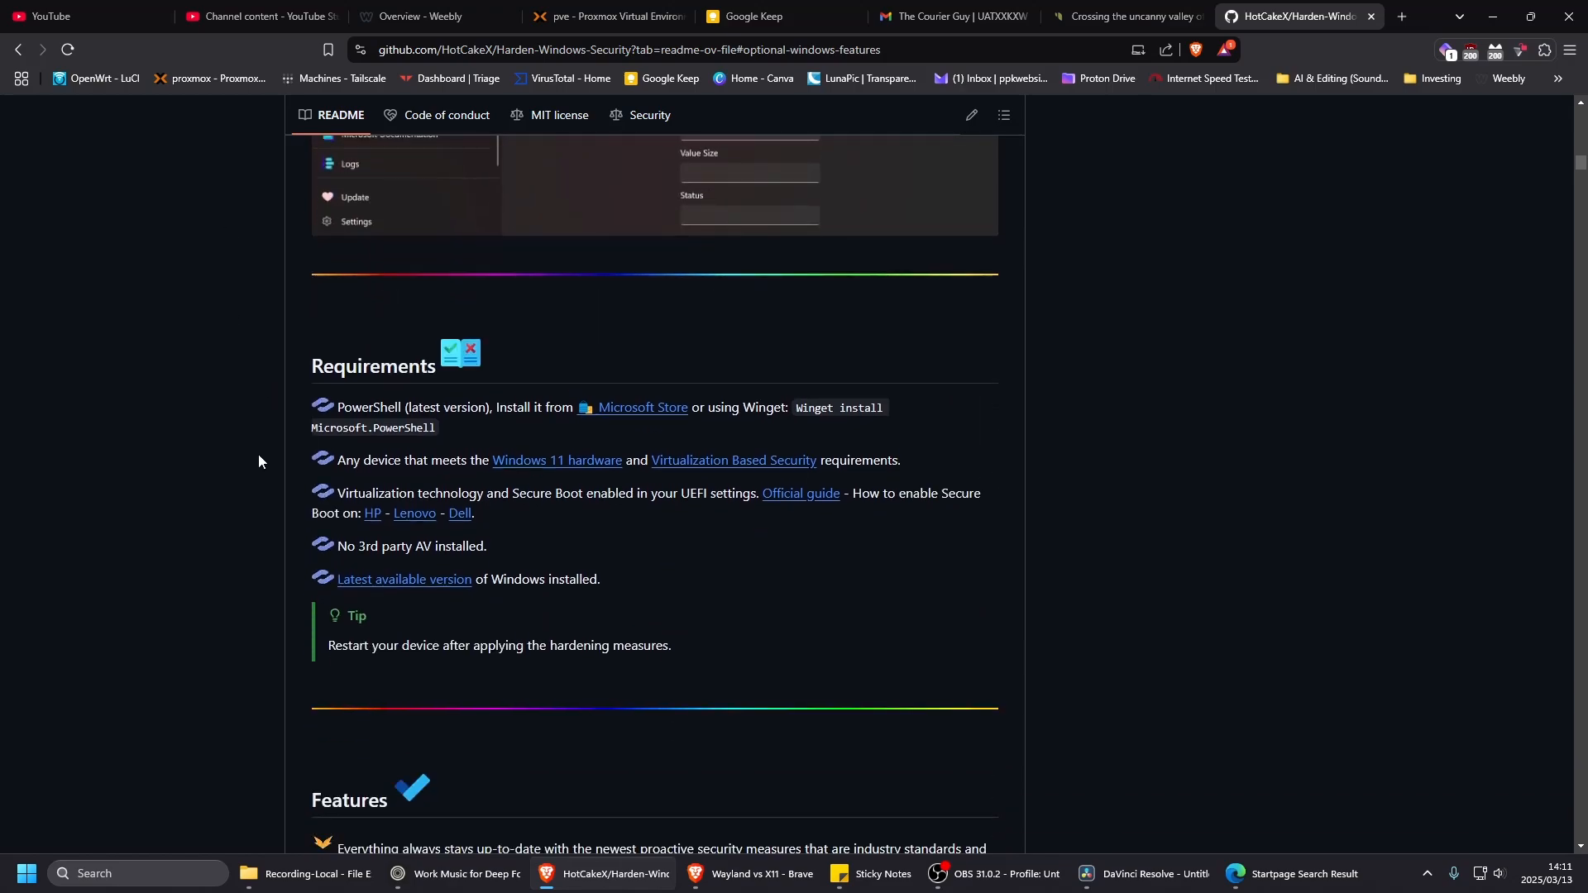
scroll(258, 455, down, 20)
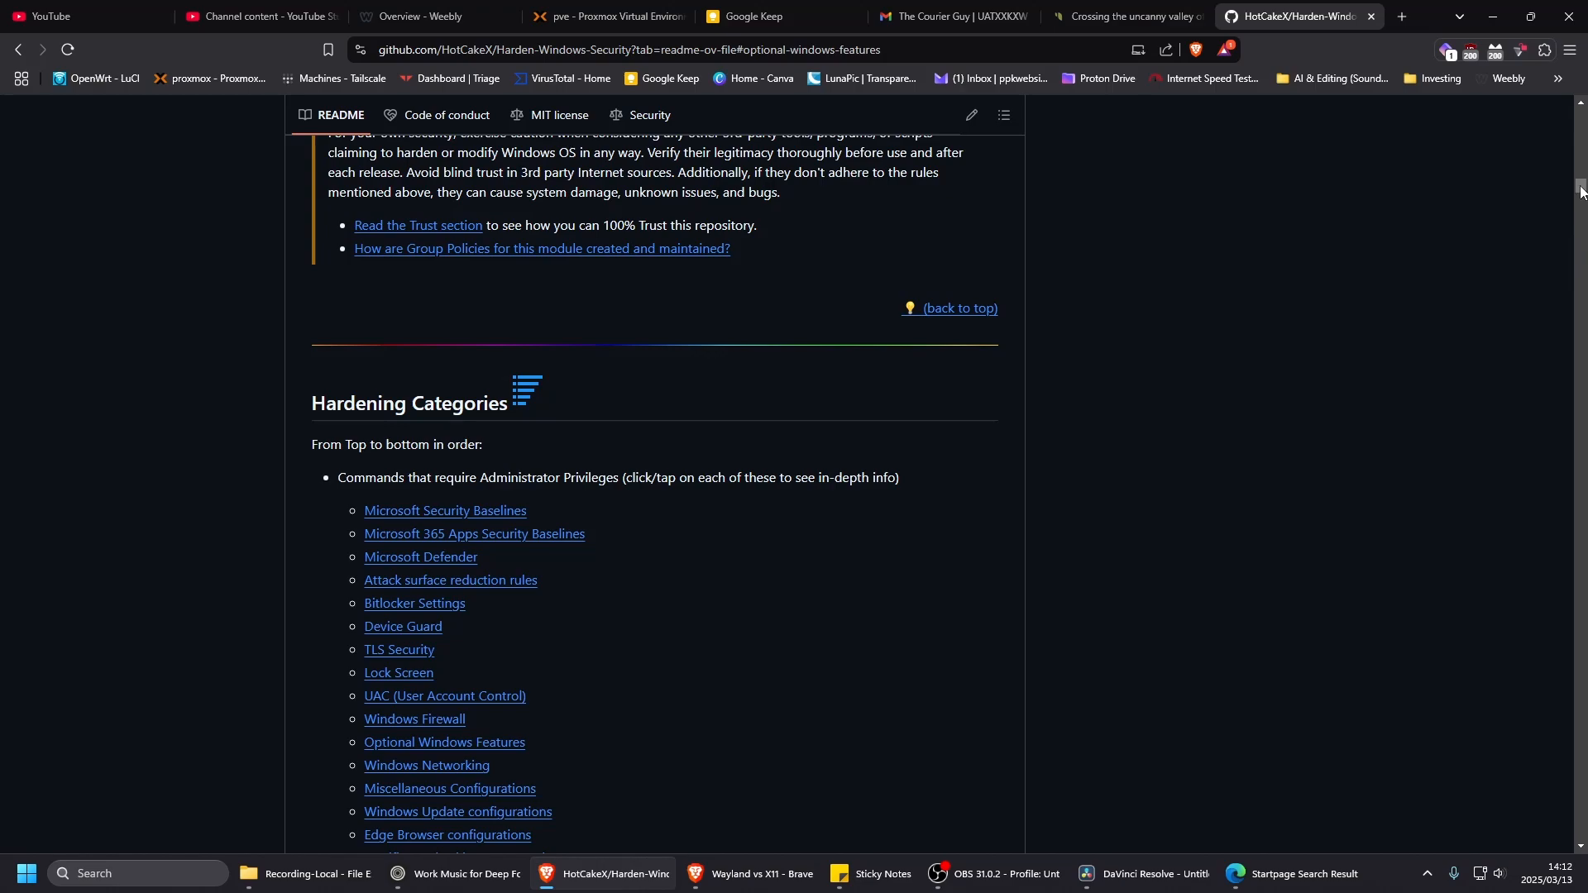
drag(1581, 189, 1582, 116)
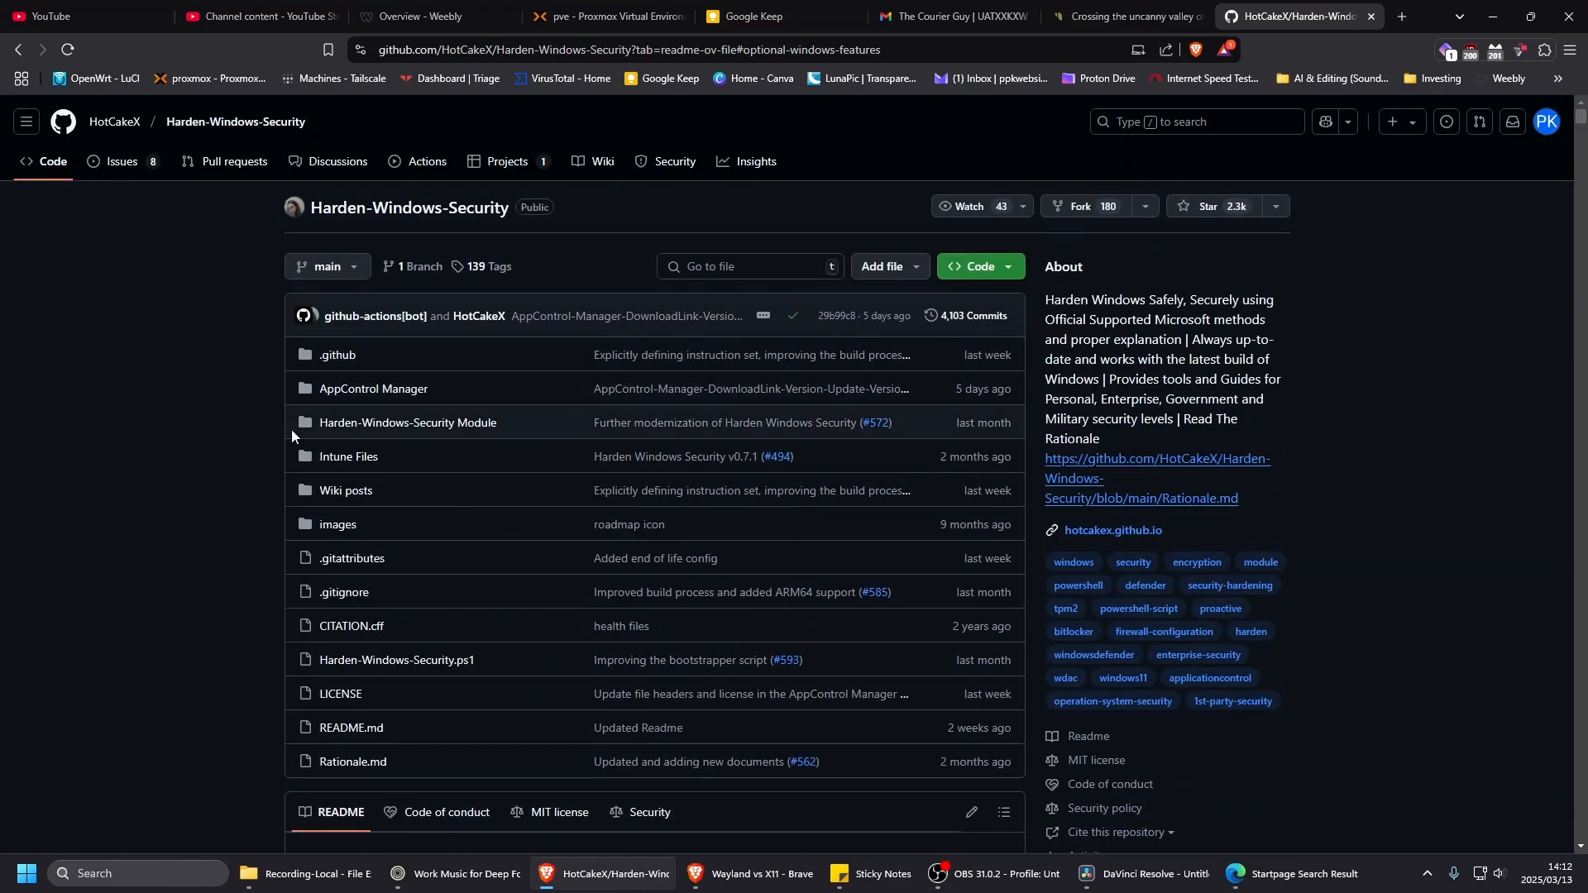